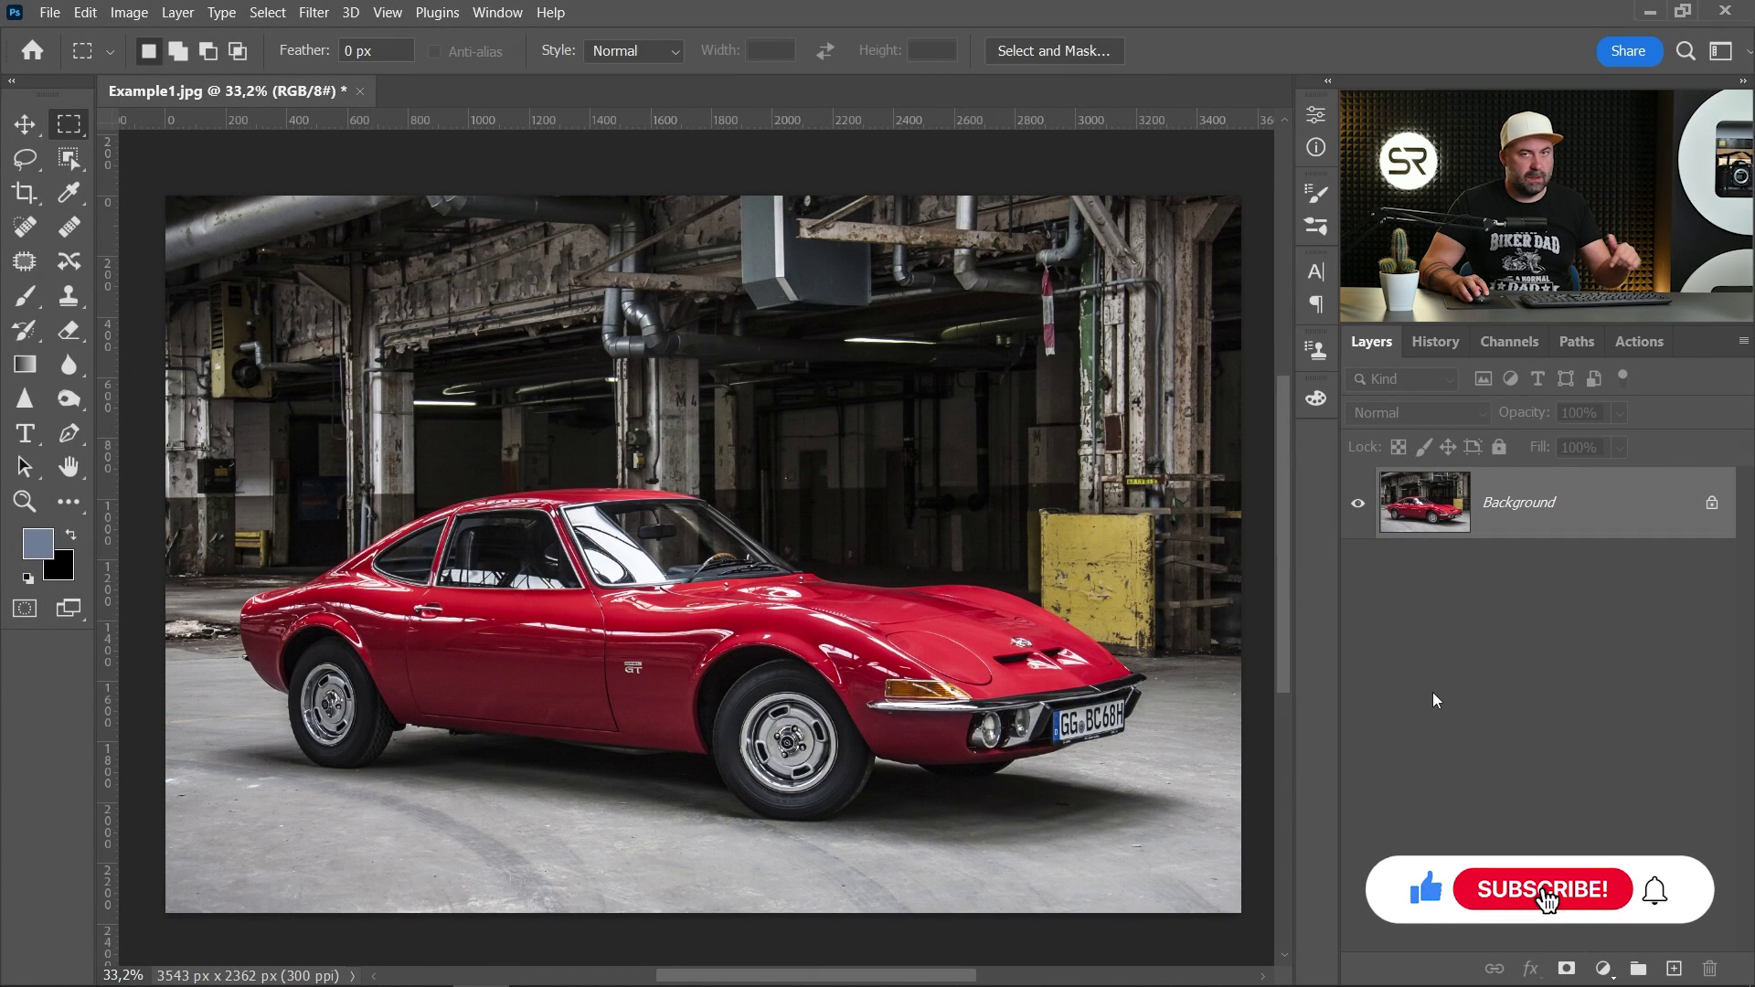
- Add a Hue/Saturation adjustment layer above the Background layer
{"action": "scroll", "coordinate": [791, 742], "scroll_direction": "up", "scroll_amount": 2}
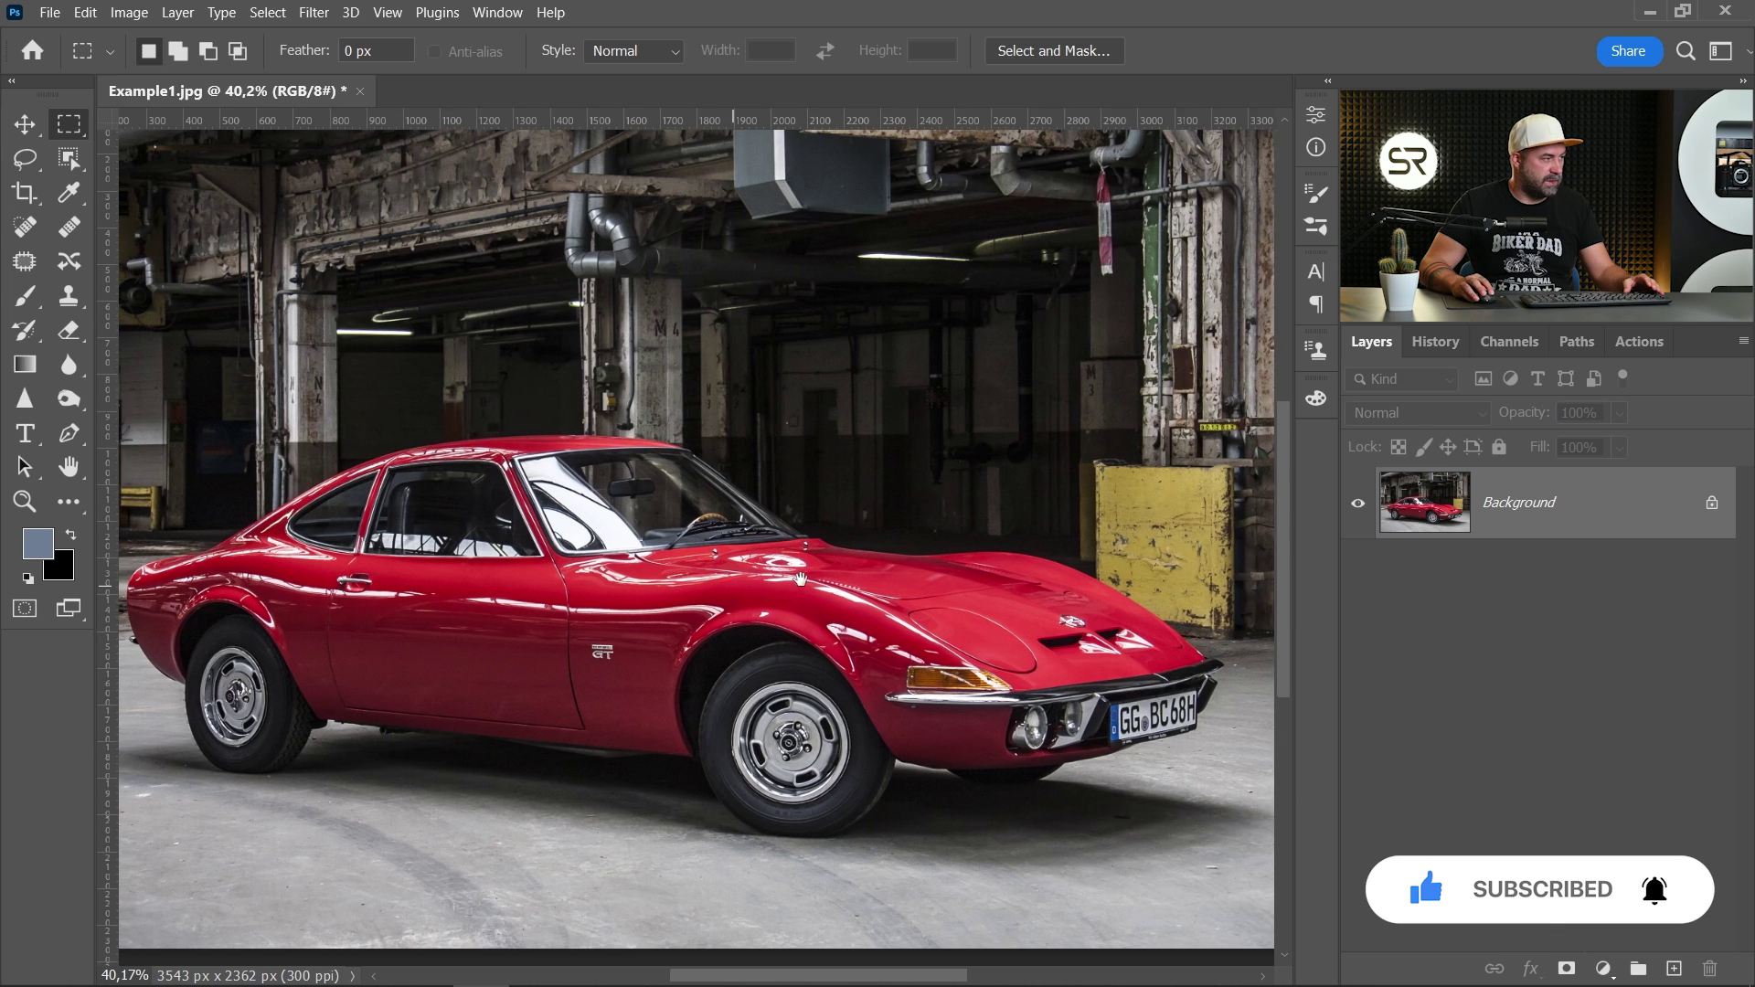
{"action": "left_click_drag", "start_coordinate": [728, 610], "coordinate": [899, 546]}
{"action": "scroll", "coordinate": [811, 596], "scroll_direction": "up", "scroll_amount": 3}
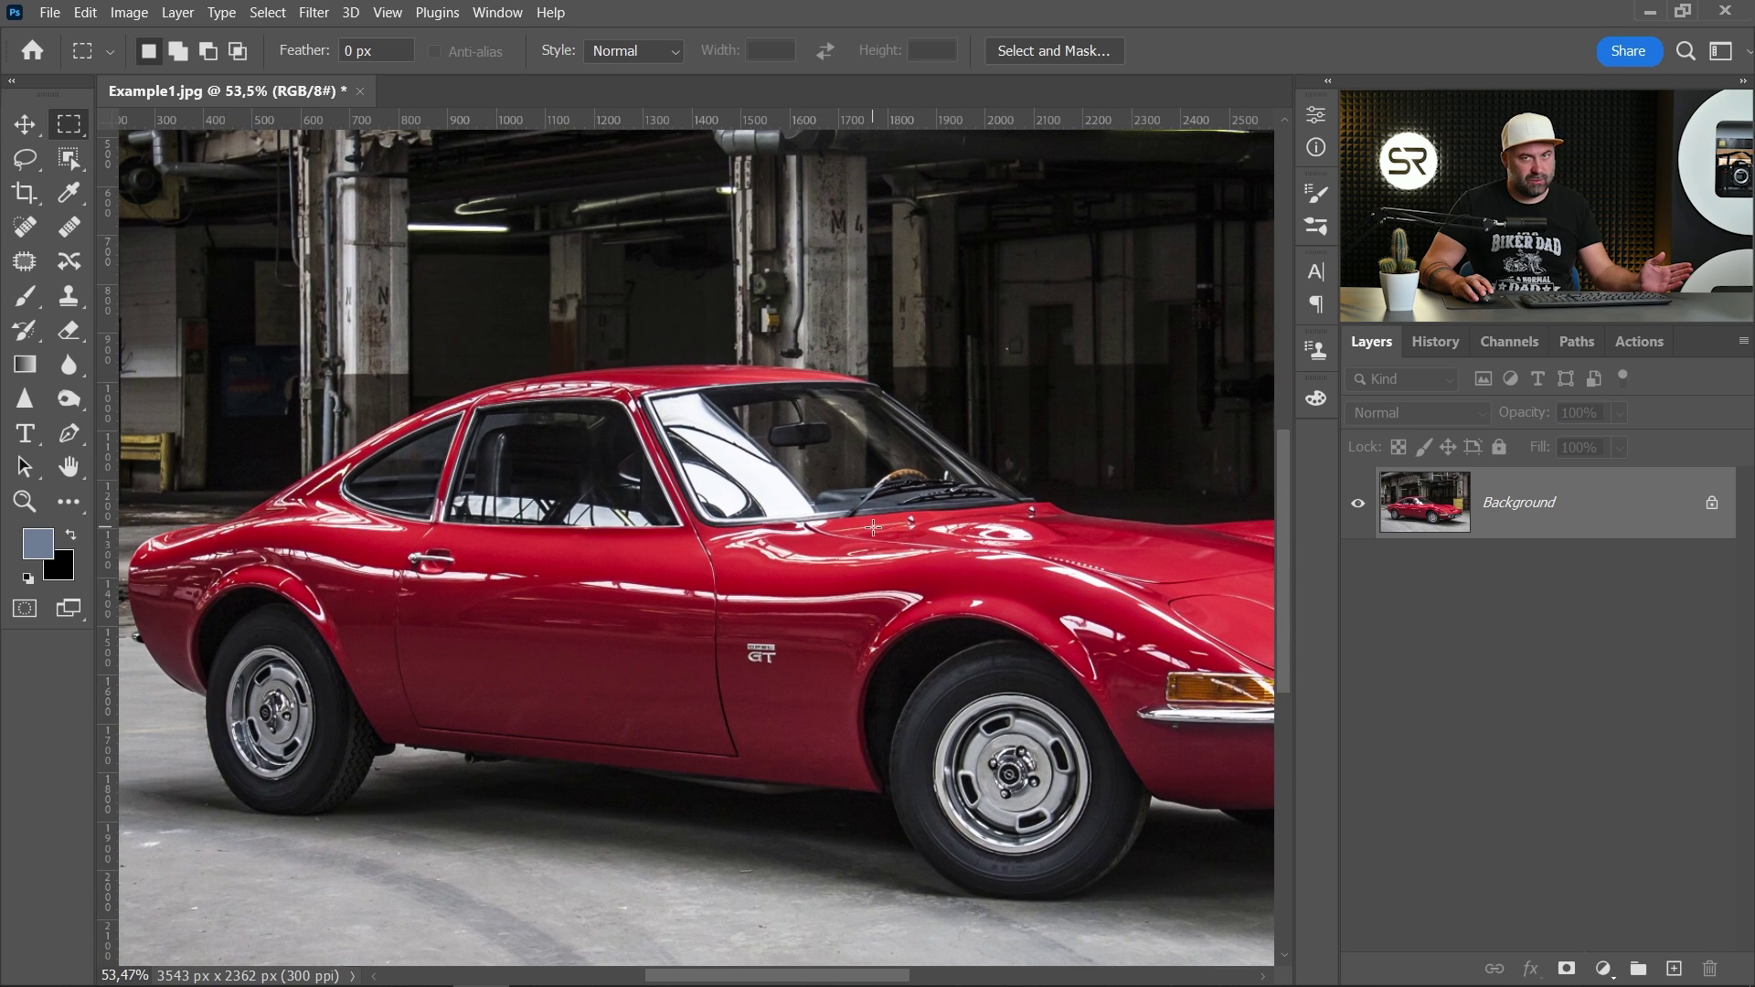
{"action": "scroll", "coordinate": [794, 649], "scroll_direction": "up", "scroll_amount": 1}
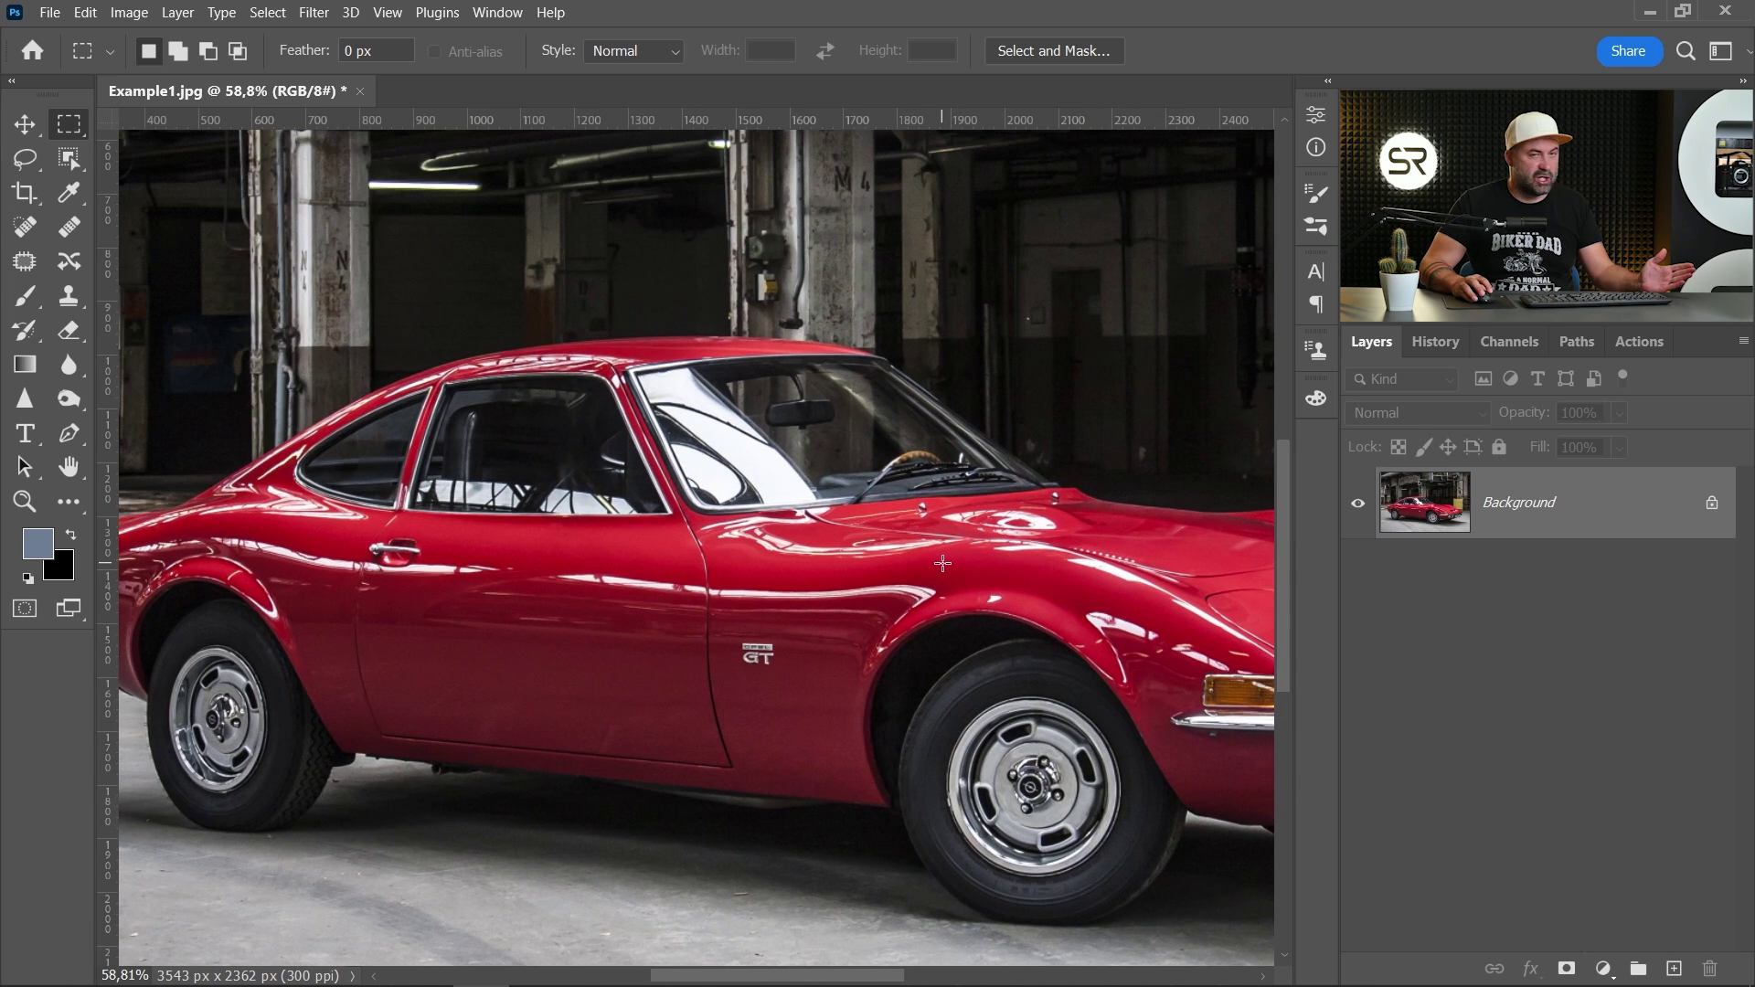
{"action": "scroll", "coordinate": [958, 564], "scroll_direction": "right", "scroll_amount": 3}
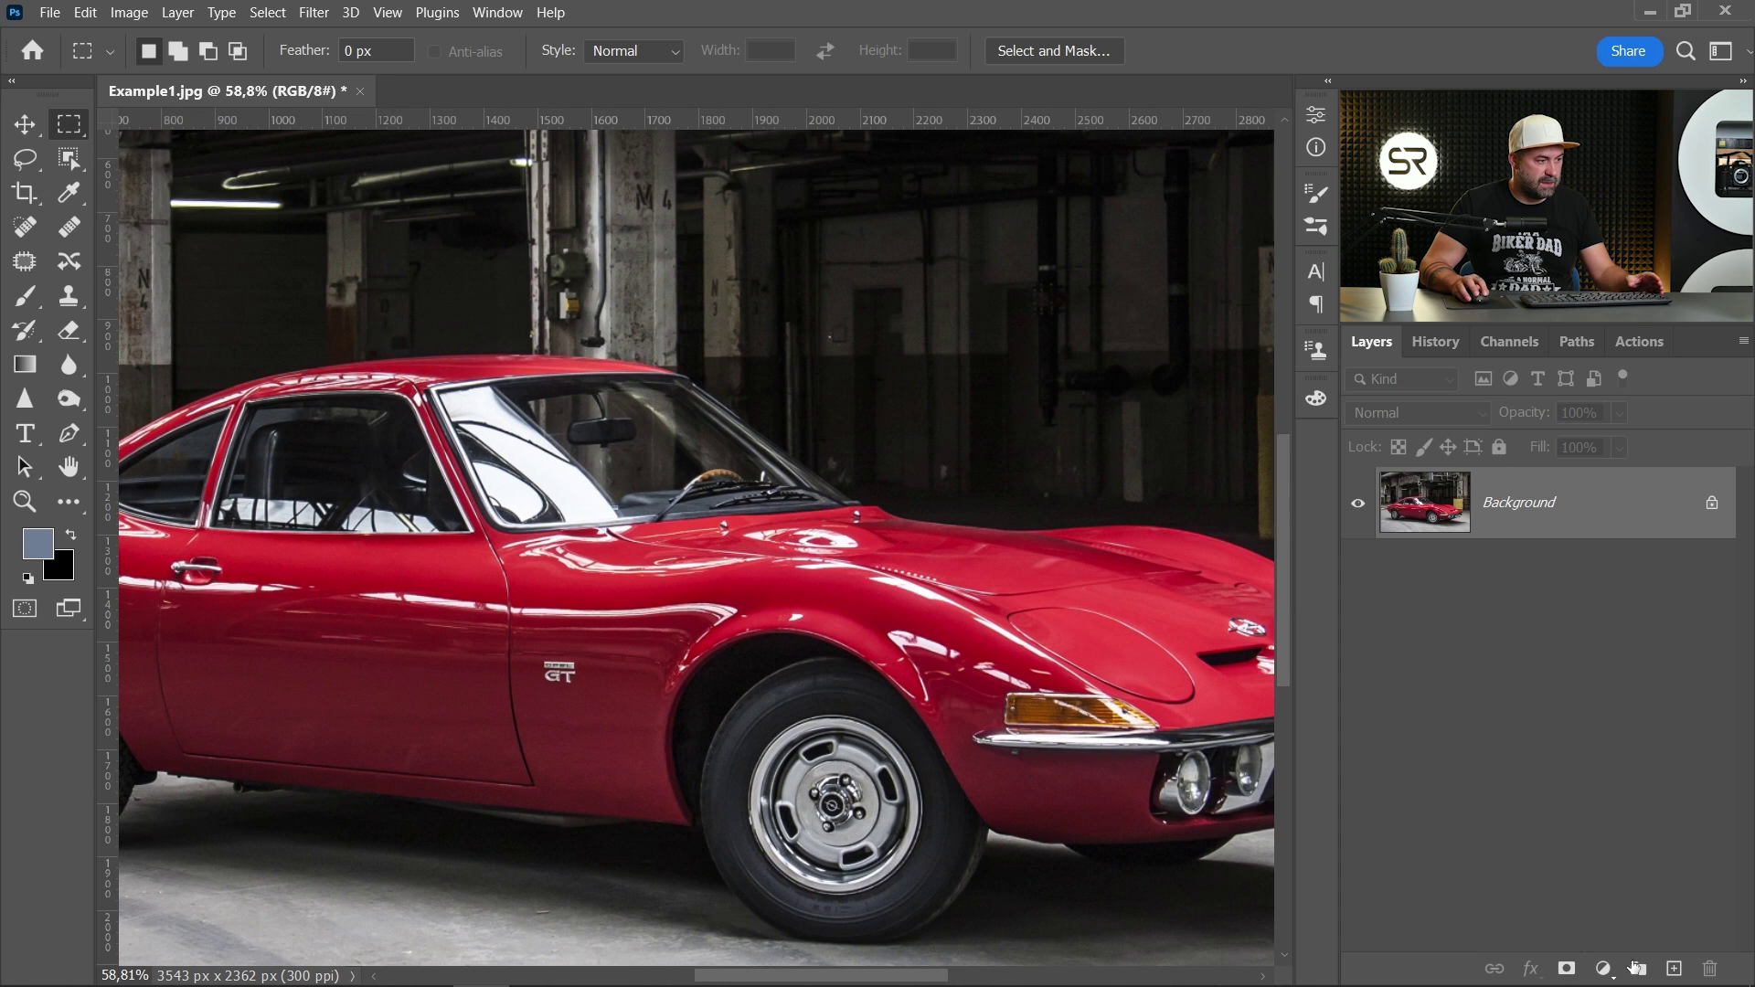
{"action": "left_click", "coordinate": [1605, 968]}
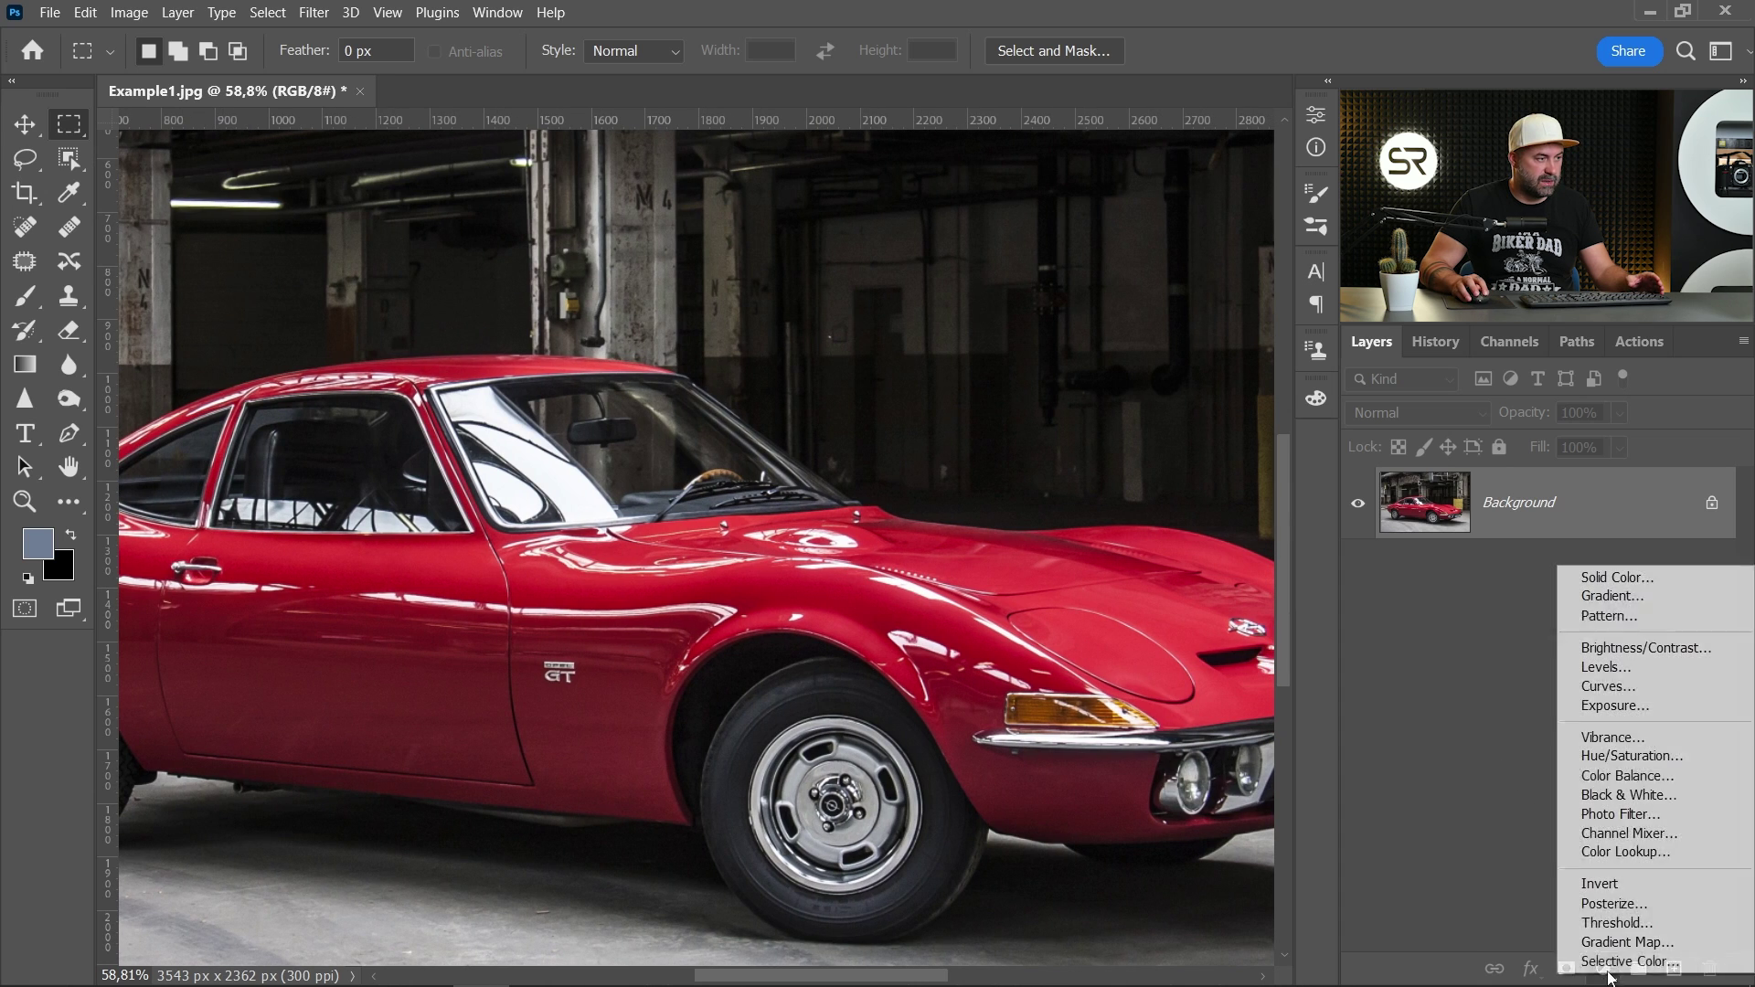
{"action": "left_click", "coordinate": [1621, 756]}
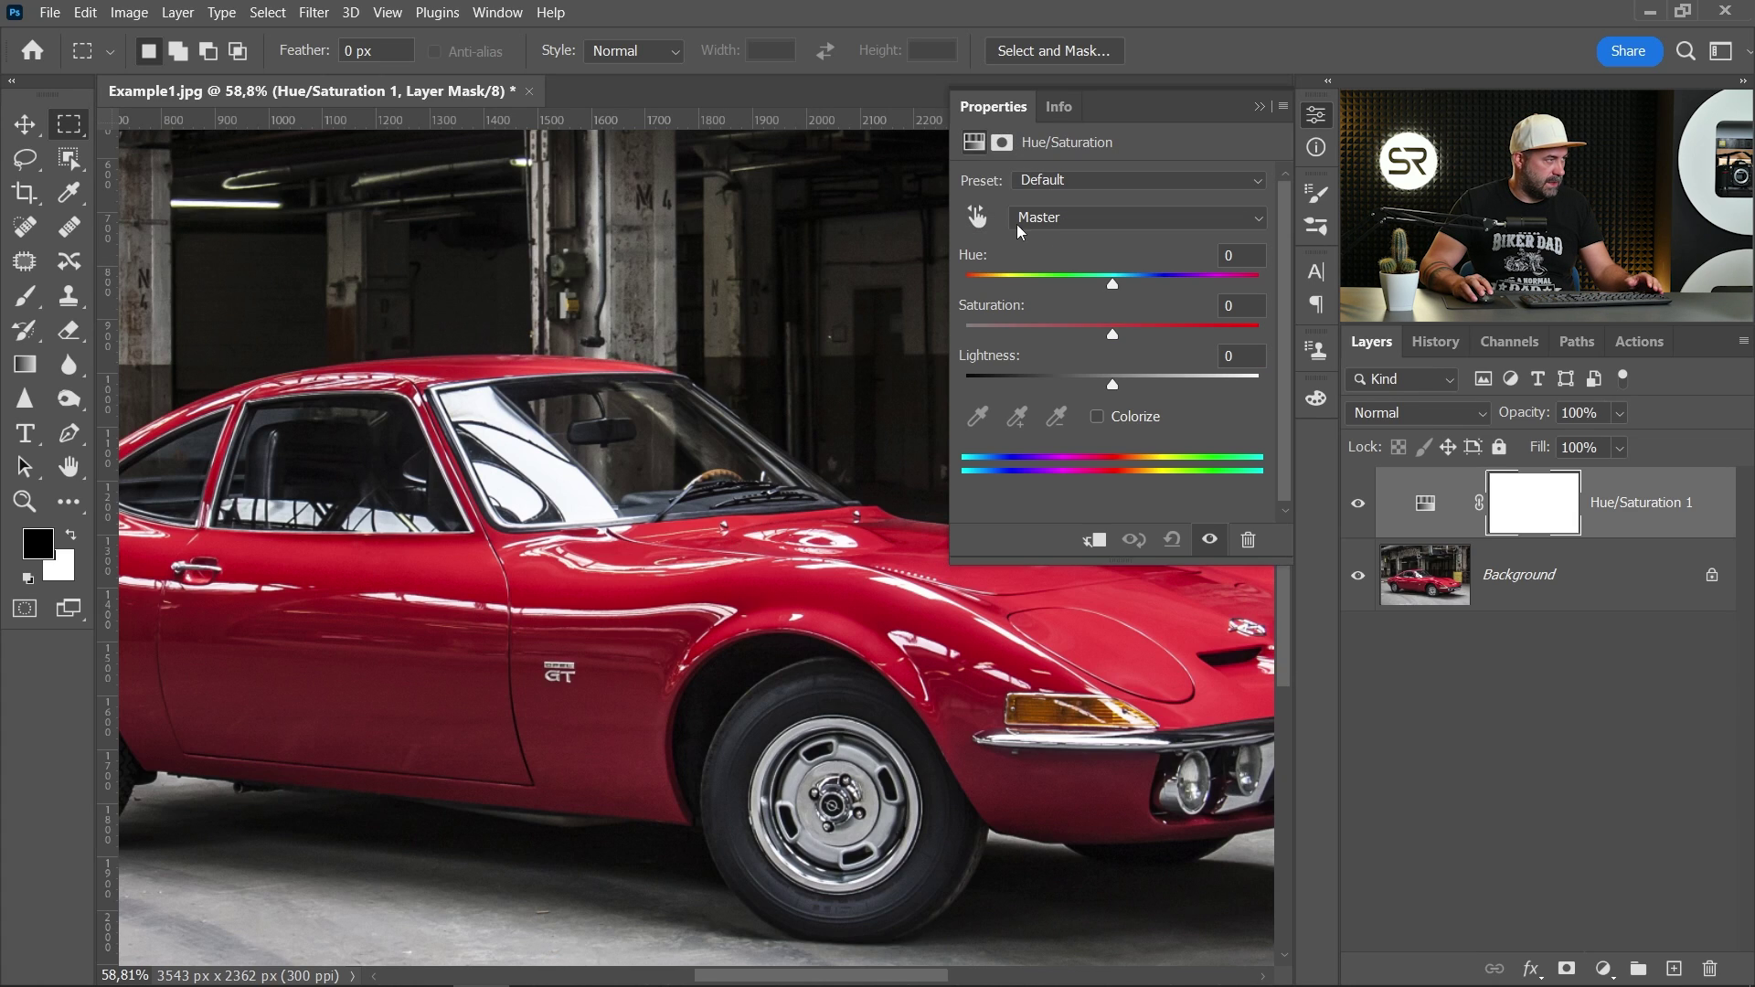
- Target the Reds range by sampling the car's paint, and set its Hue to +180 and Saturation to +100
{"action": "left_click", "coordinate": [977, 216]}
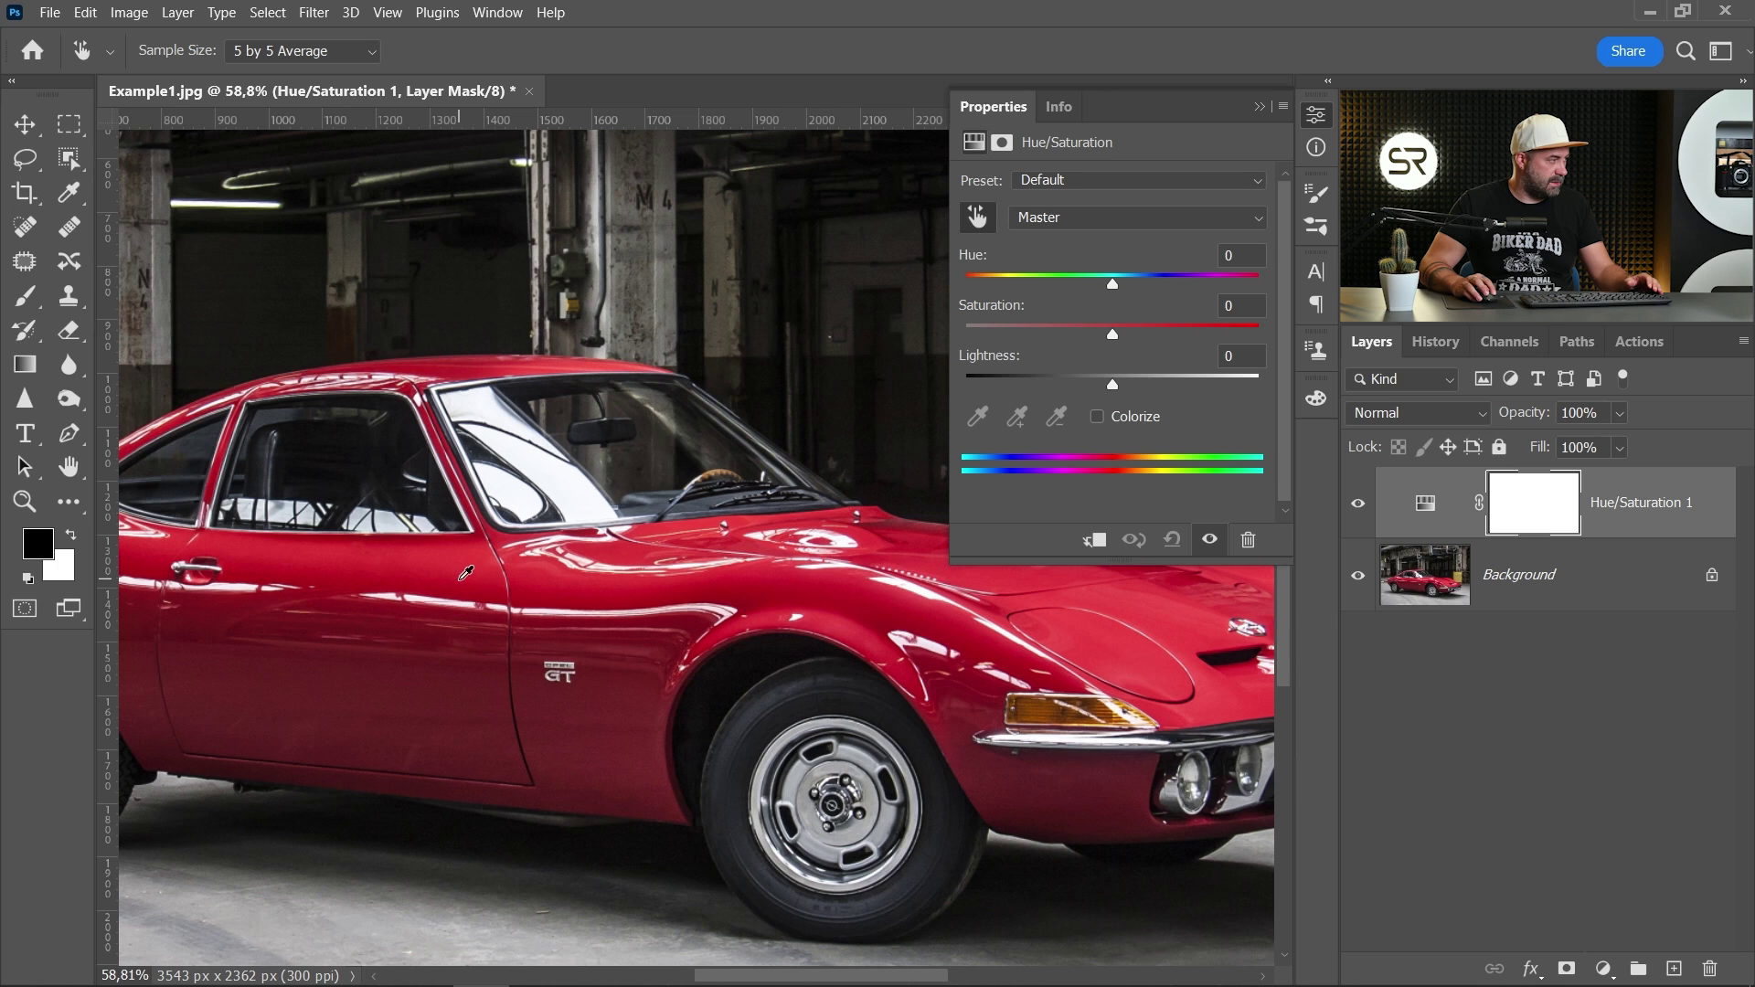
{"action": "left_click", "coordinate": [465, 573]}
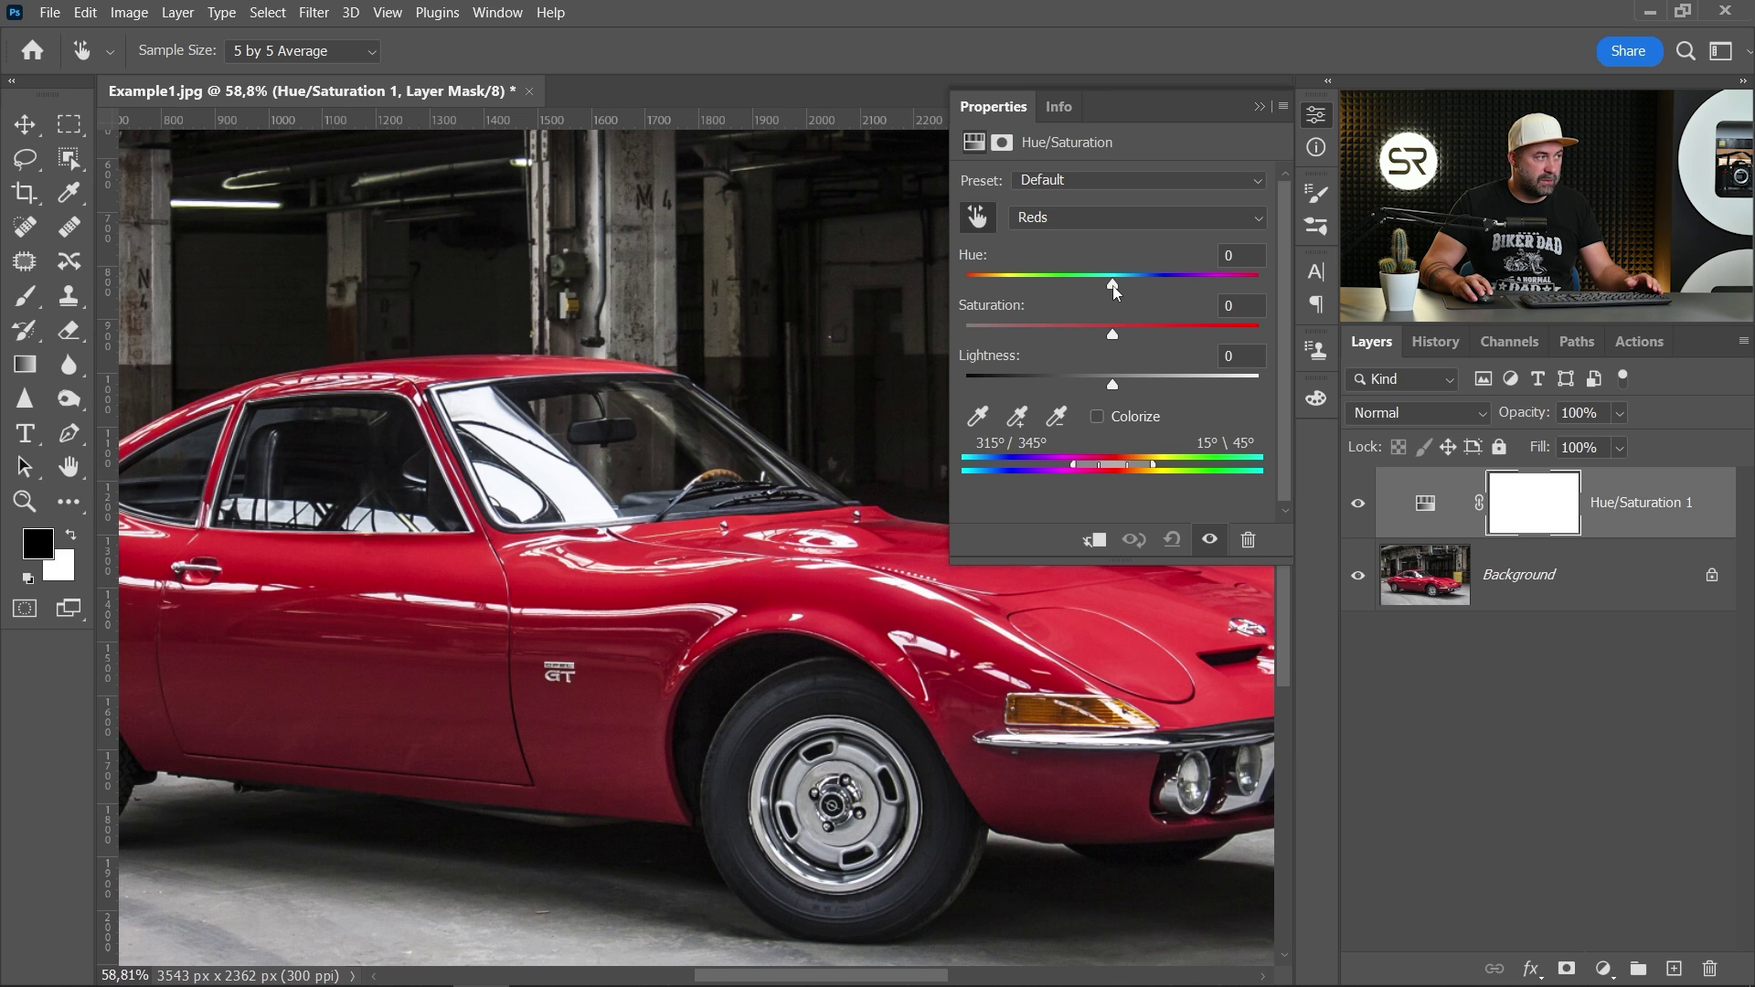
{"action": "left_click_drag", "start_coordinate": [1112, 285], "coordinate": [1260, 286]}
{"action": "left_click_drag", "start_coordinate": [1128, 332], "coordinate": [1326, 336]}
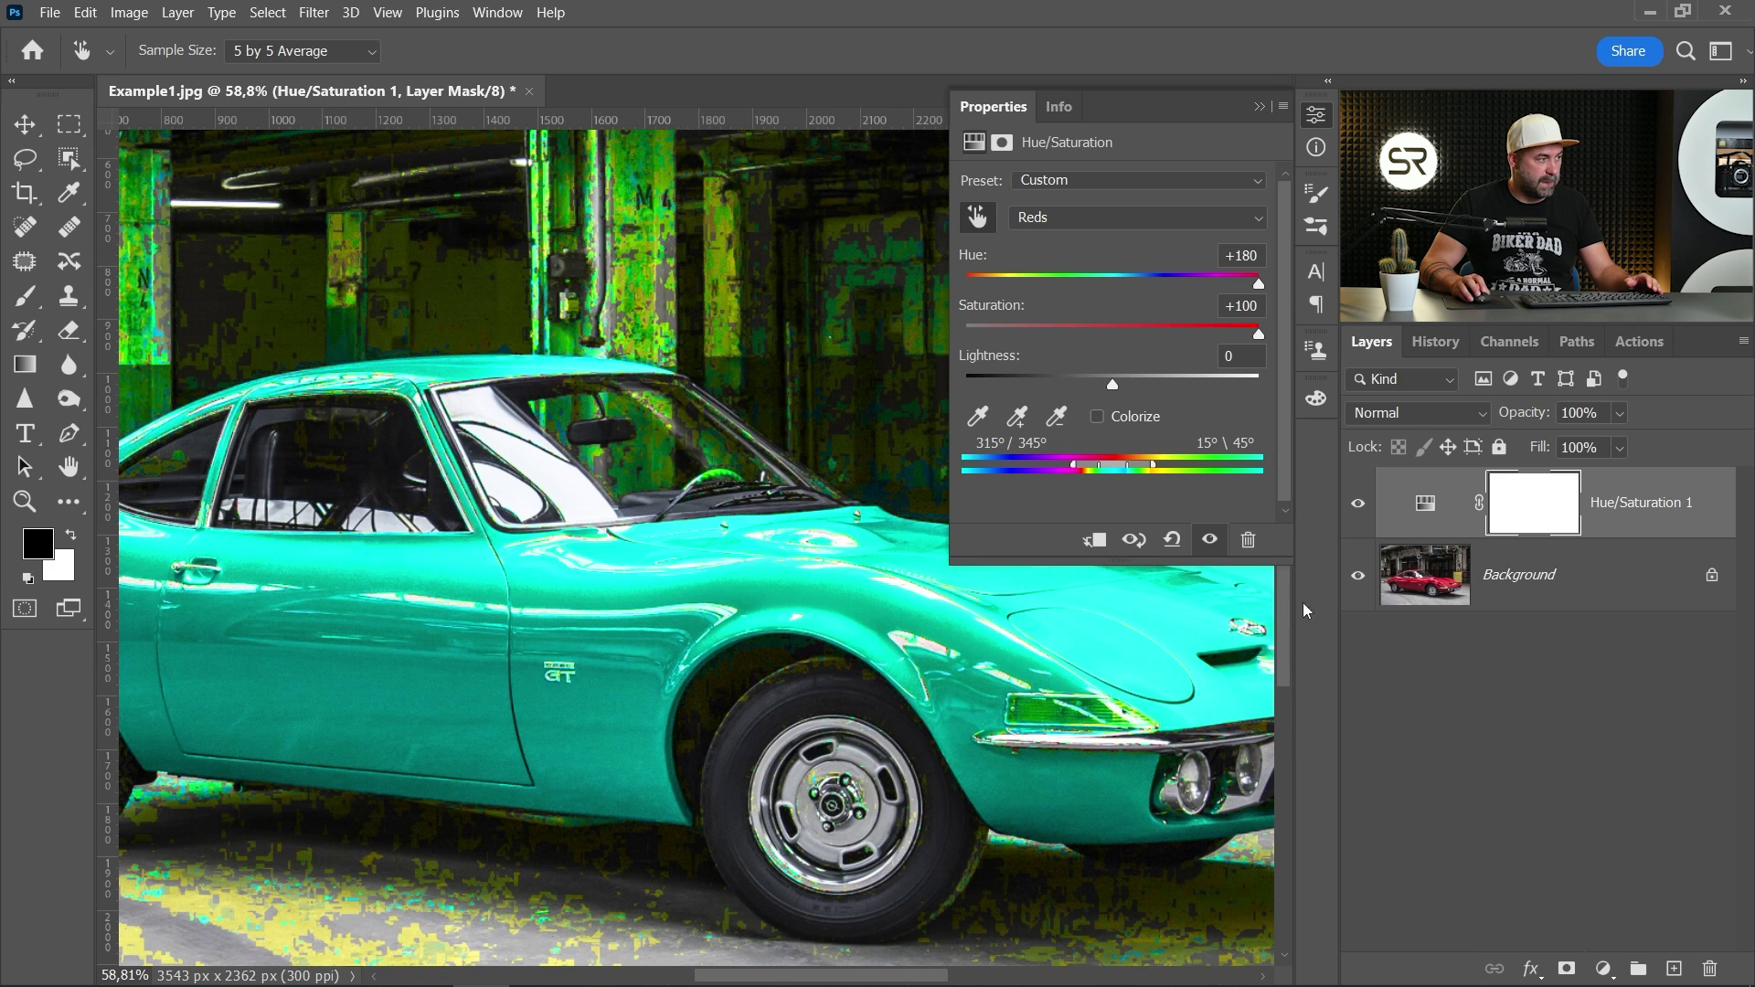
- Adjust the limits of the Reds color range to 294°/323° and 24°\34°
{"action": "scroll", "coordinate": [596, 579], "scroll_direction": "up", "scroll_amount": 3}
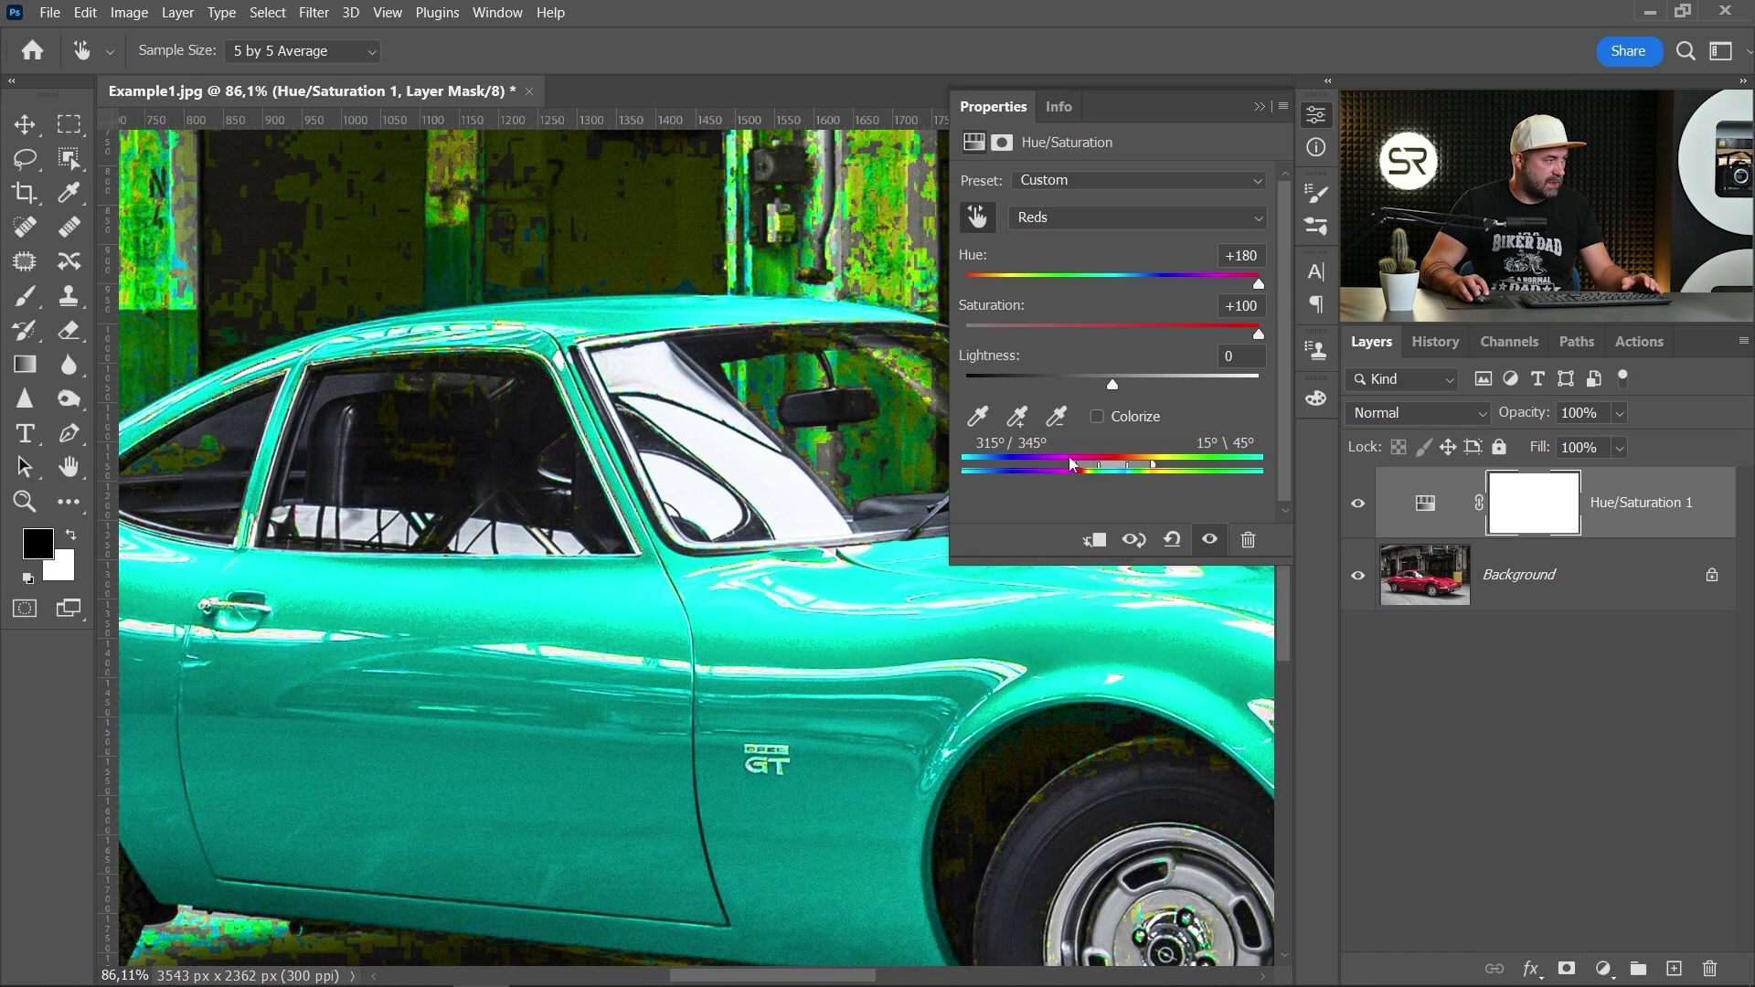
{"action": "scroll", "coordinate": [958, 508], "scroll_direction": "down", "scroll_amount": 1}
{"action": "left_click_drag", "start_coordinate": [1084, 459], "coordinate": [1145, 463]}
{"action": "scroll", "coordinate": [675, 443], "scroll_direction": "down", "scroll_amount": 3}
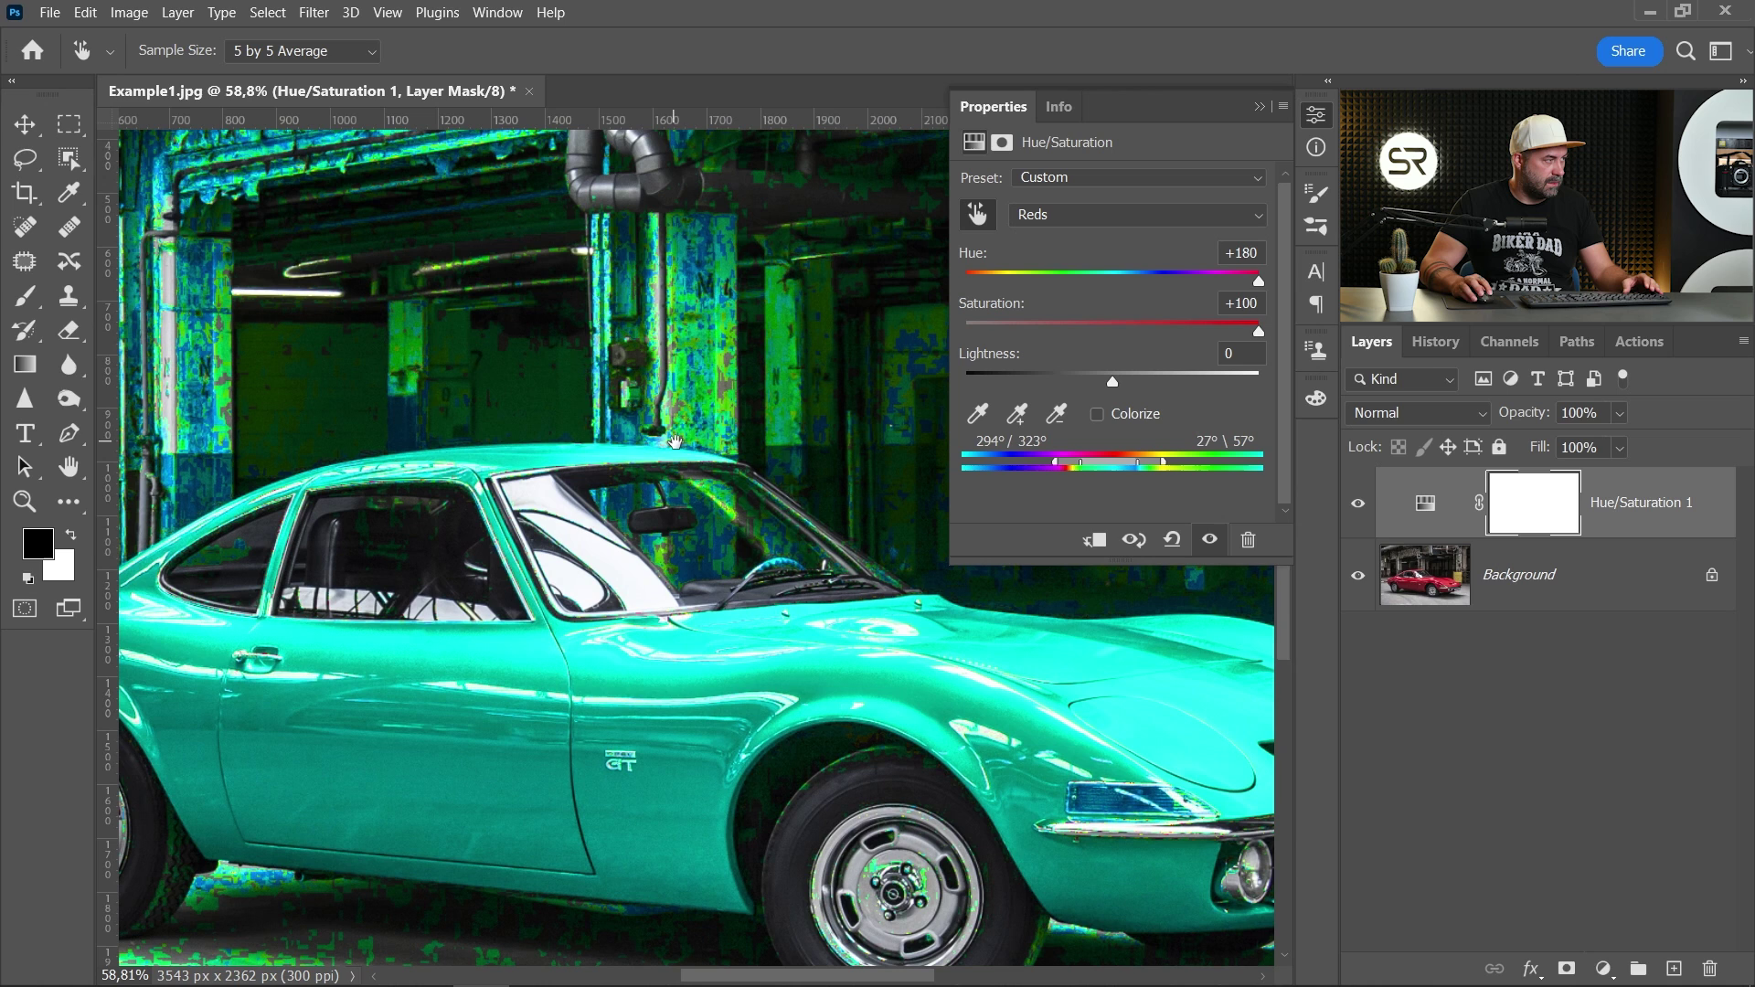
{"action": "left_click_drag", "start_coordinate": [1166, 466], "coordinate": [1149, 464]}
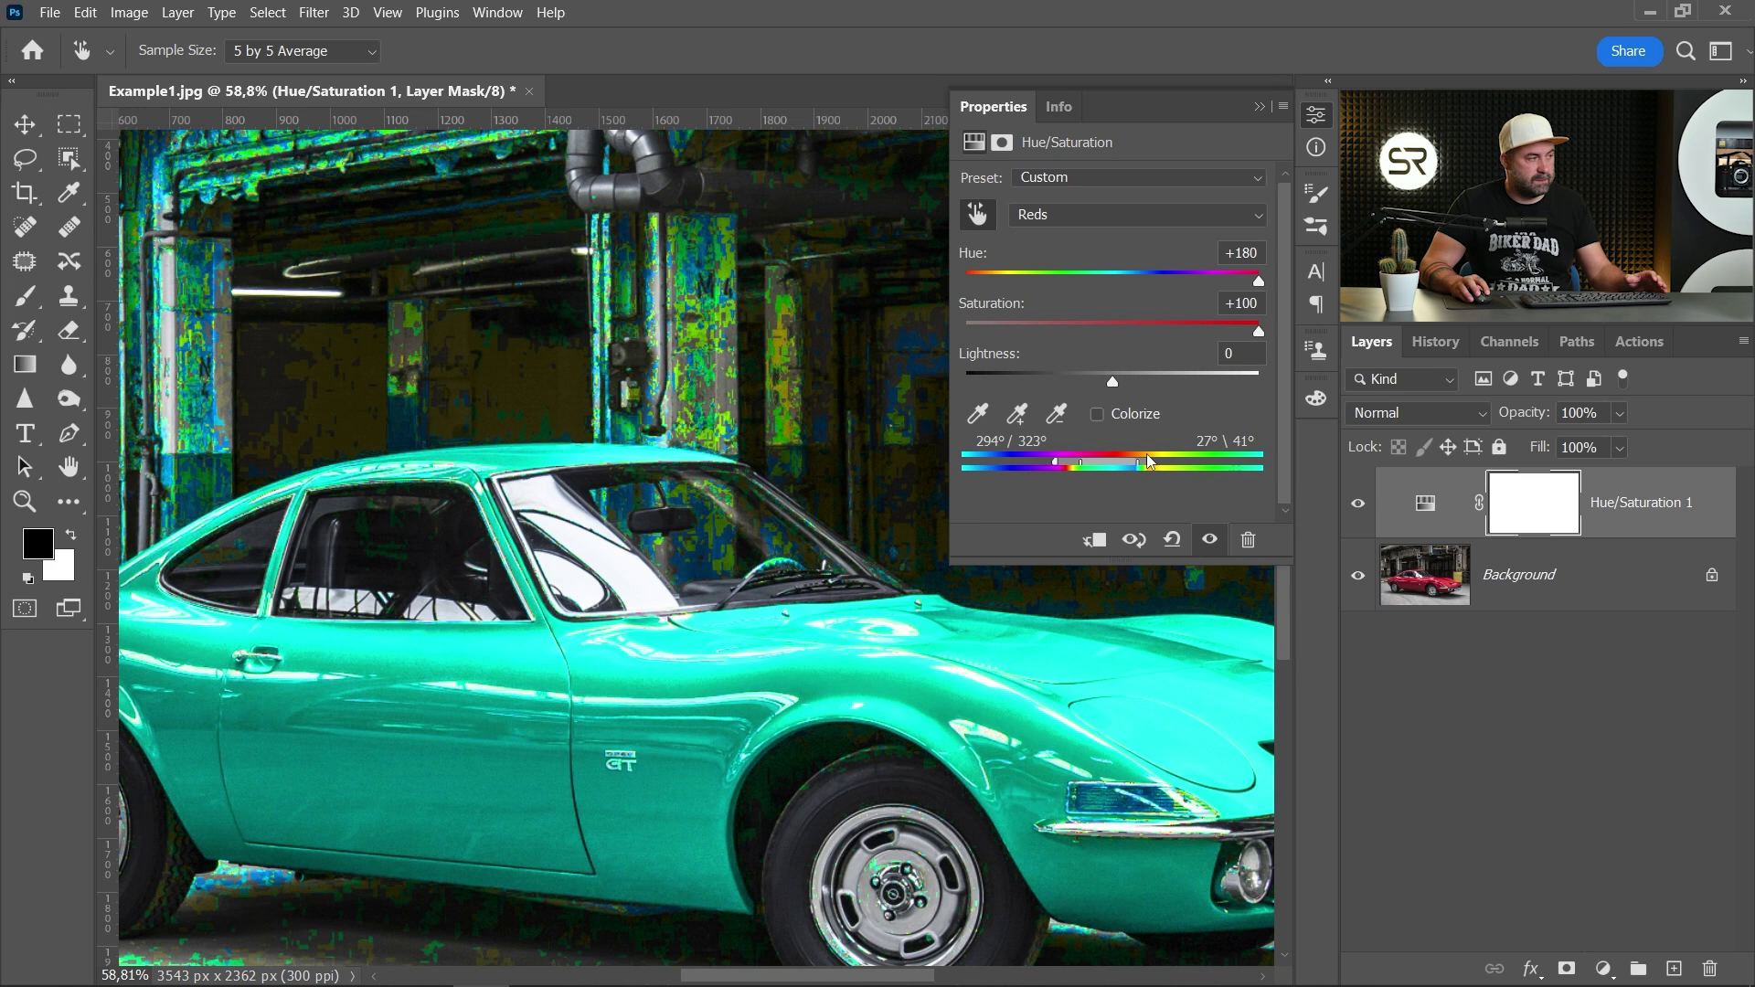
{"action": "left_click_drag", "start_coordinate": [1148, 460], "coordinate": [1125, 465]}
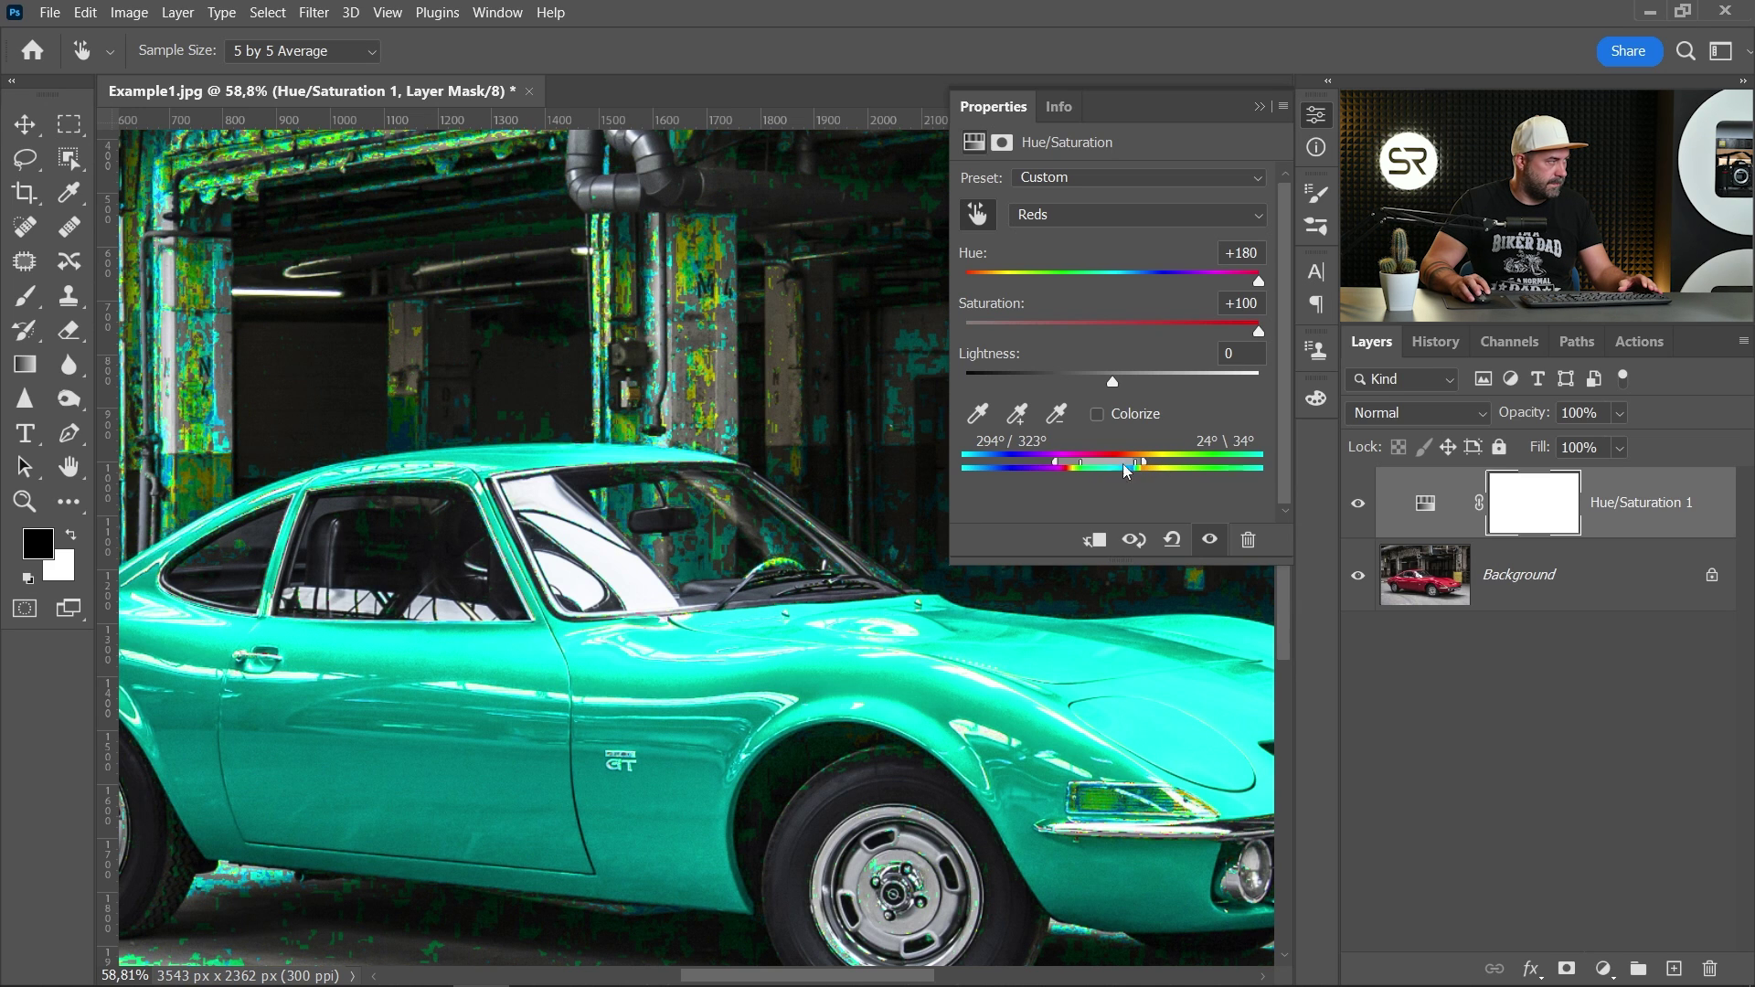
- Examine the car's hood, front wheel, door and rear fender up close for paint areas missed by the color range
{"action": "left_click_drag", "start_coordinate": [559, 629], "coordinate": [389, 584]}
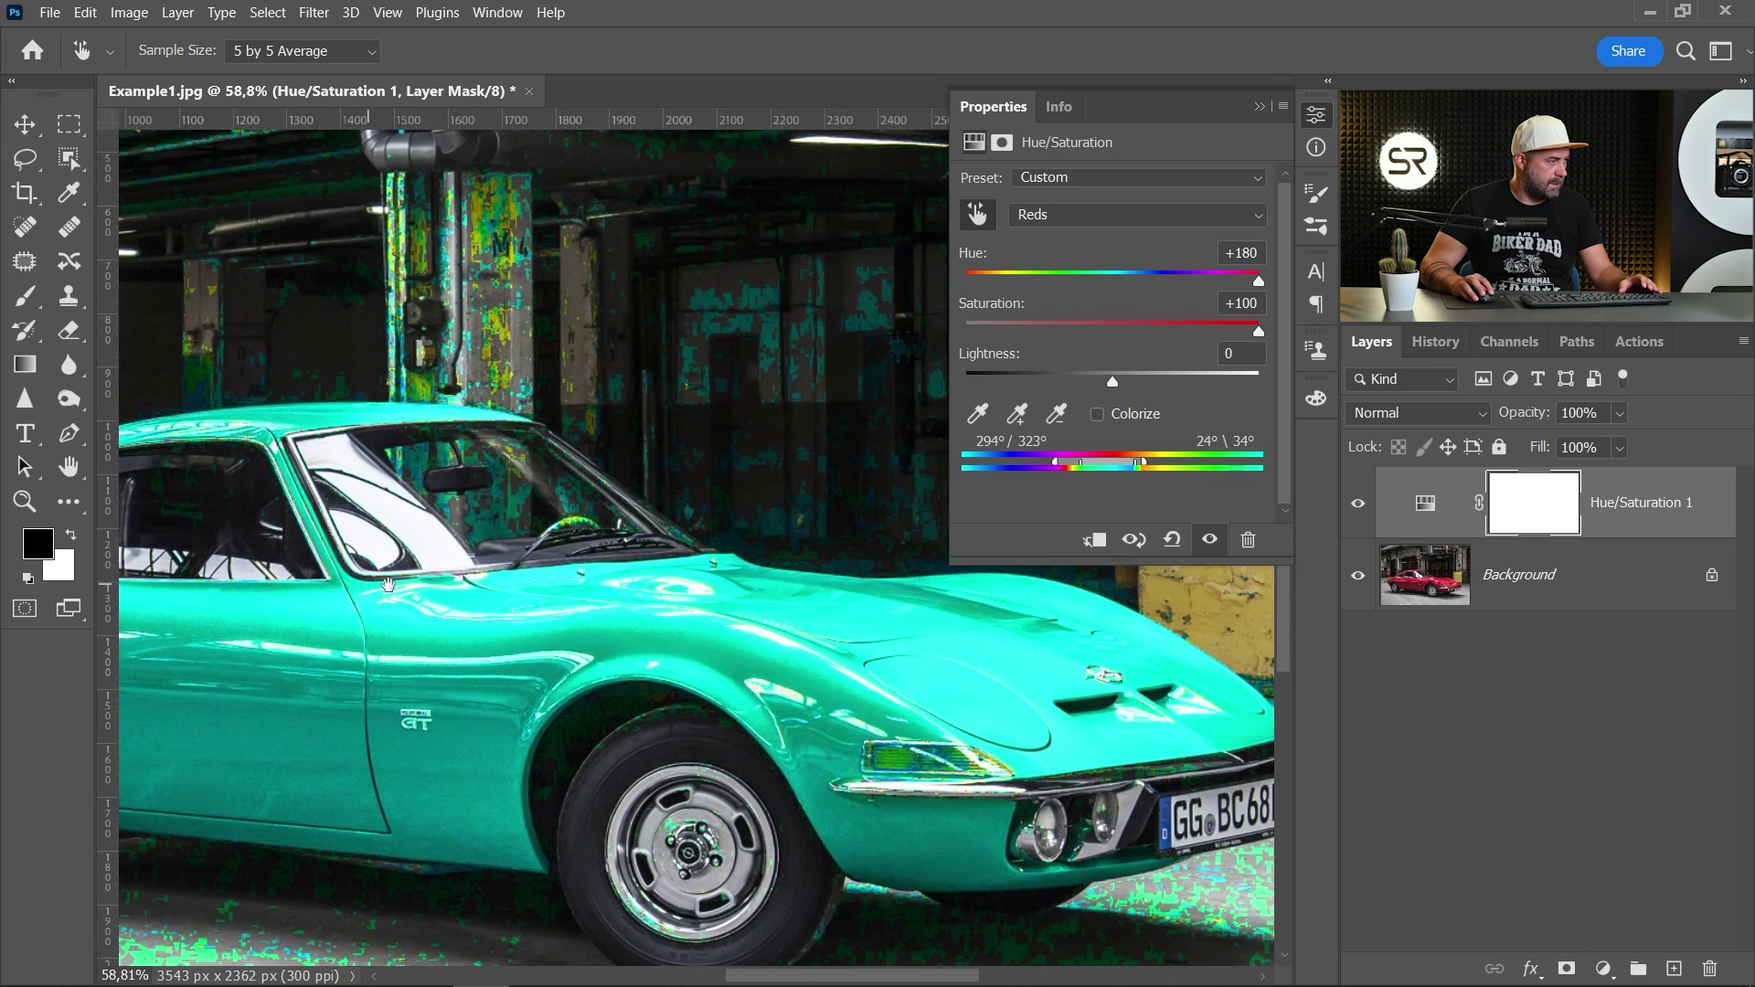
{"action": "left_click_drag", "start_coordinate": [656, 647], "coordinate": [519, 581]}
{"action": "scroll", "coordinate": [551, 574], "scroll_direction": "up", "scroll_amount": 3}
{"action": "left_click_drag", "start_coordinate": [746, 549], "coordinate": [923, 419]}
{"action": "scroll", "coordinate": [744, 651], "scroll_direction": "up", "scroll_amount": 4}
{"action": "scroll", "coordinate": [747, 651], "scroll_direction": "down", "scroll_amount": 2}
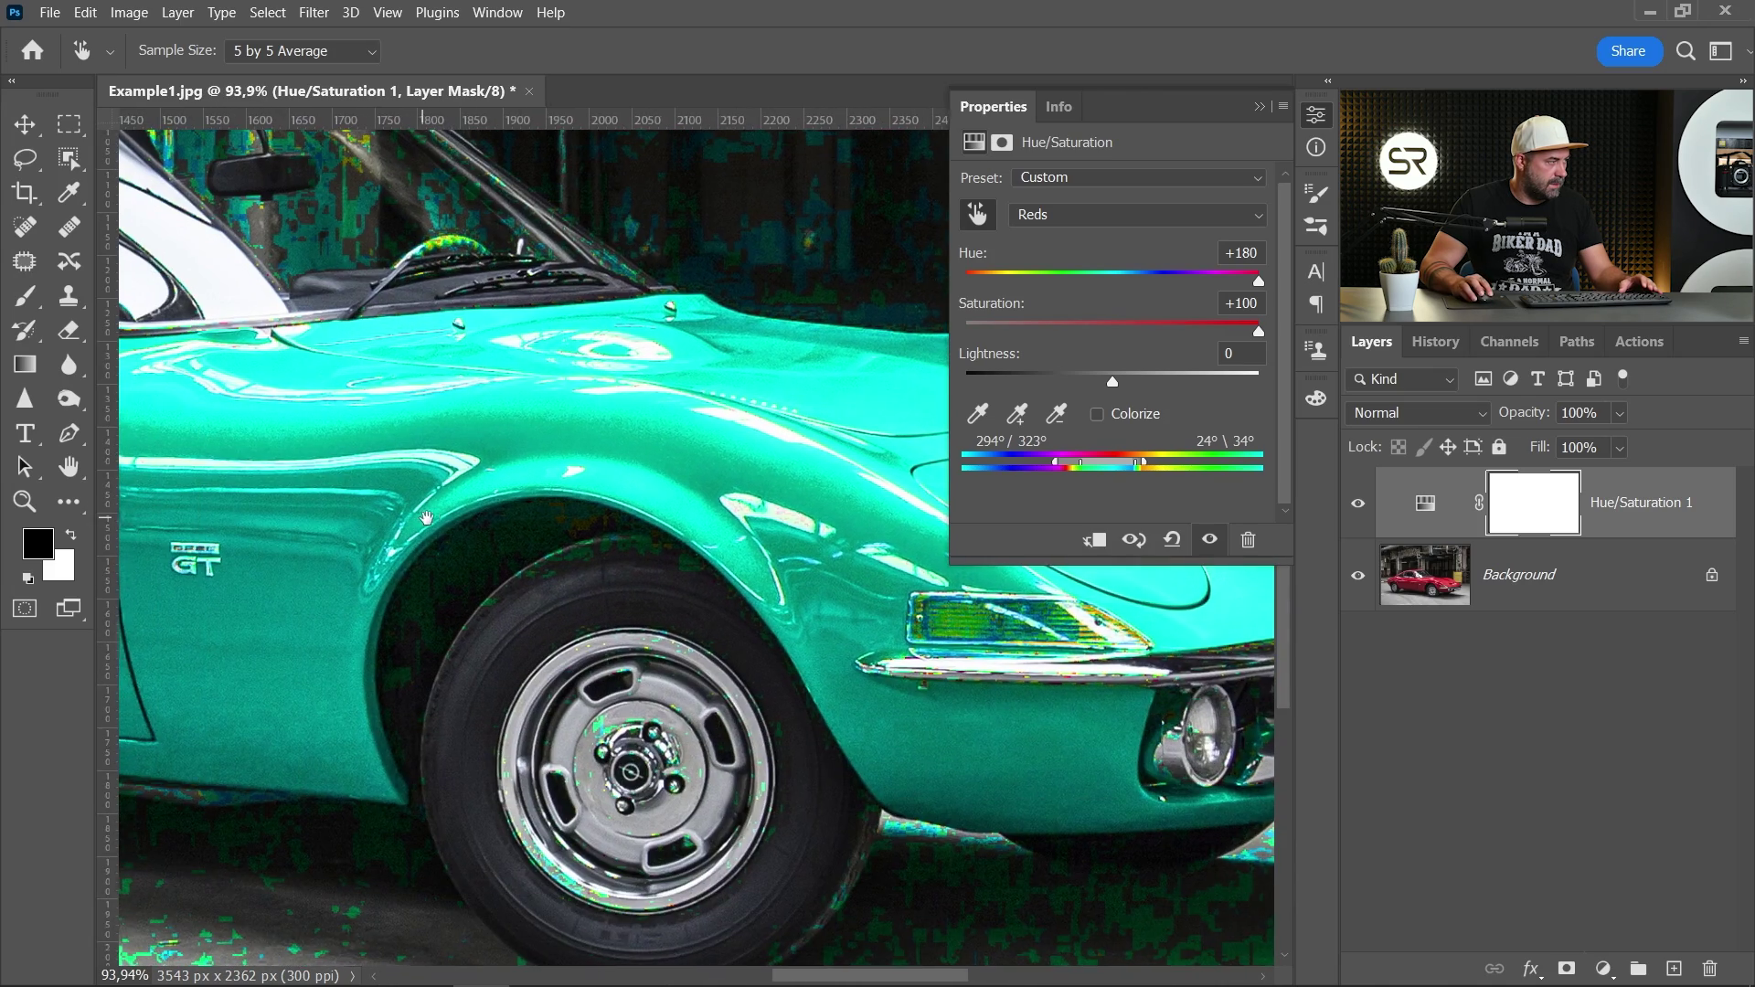
{"action": "left_click_drag", "start_coordinate": [306, 519], "coordinate": [662, 587]}
{"action": "left_click_drag", "start_coordinate": [428, 545], "coordinate": [1044, 635]}
{"action": "scroll", "coordinate": [590, 597], "scroll_direction": "down", "scroll_amount": 2}
{"action": "left_click_drag", "start_coordinate": [459, 567], "coordinate": [847, 568]}
{"action": "scroll", "coordinate": [759, 595], "scroll_direction": "up", "scroll_amount": 2}
{"action": "left_click_drag", "start_coordinate": [737, 616], "coordinate": [717, 504]}
{"action": "scroll", "coordinate": [717, 504], "scroll_direction": "up", "scroll_amount": 2}
{"action": "scroll", "coordinate": [721, 501], "scroll_direction": "up", "scroll_amount": 2}
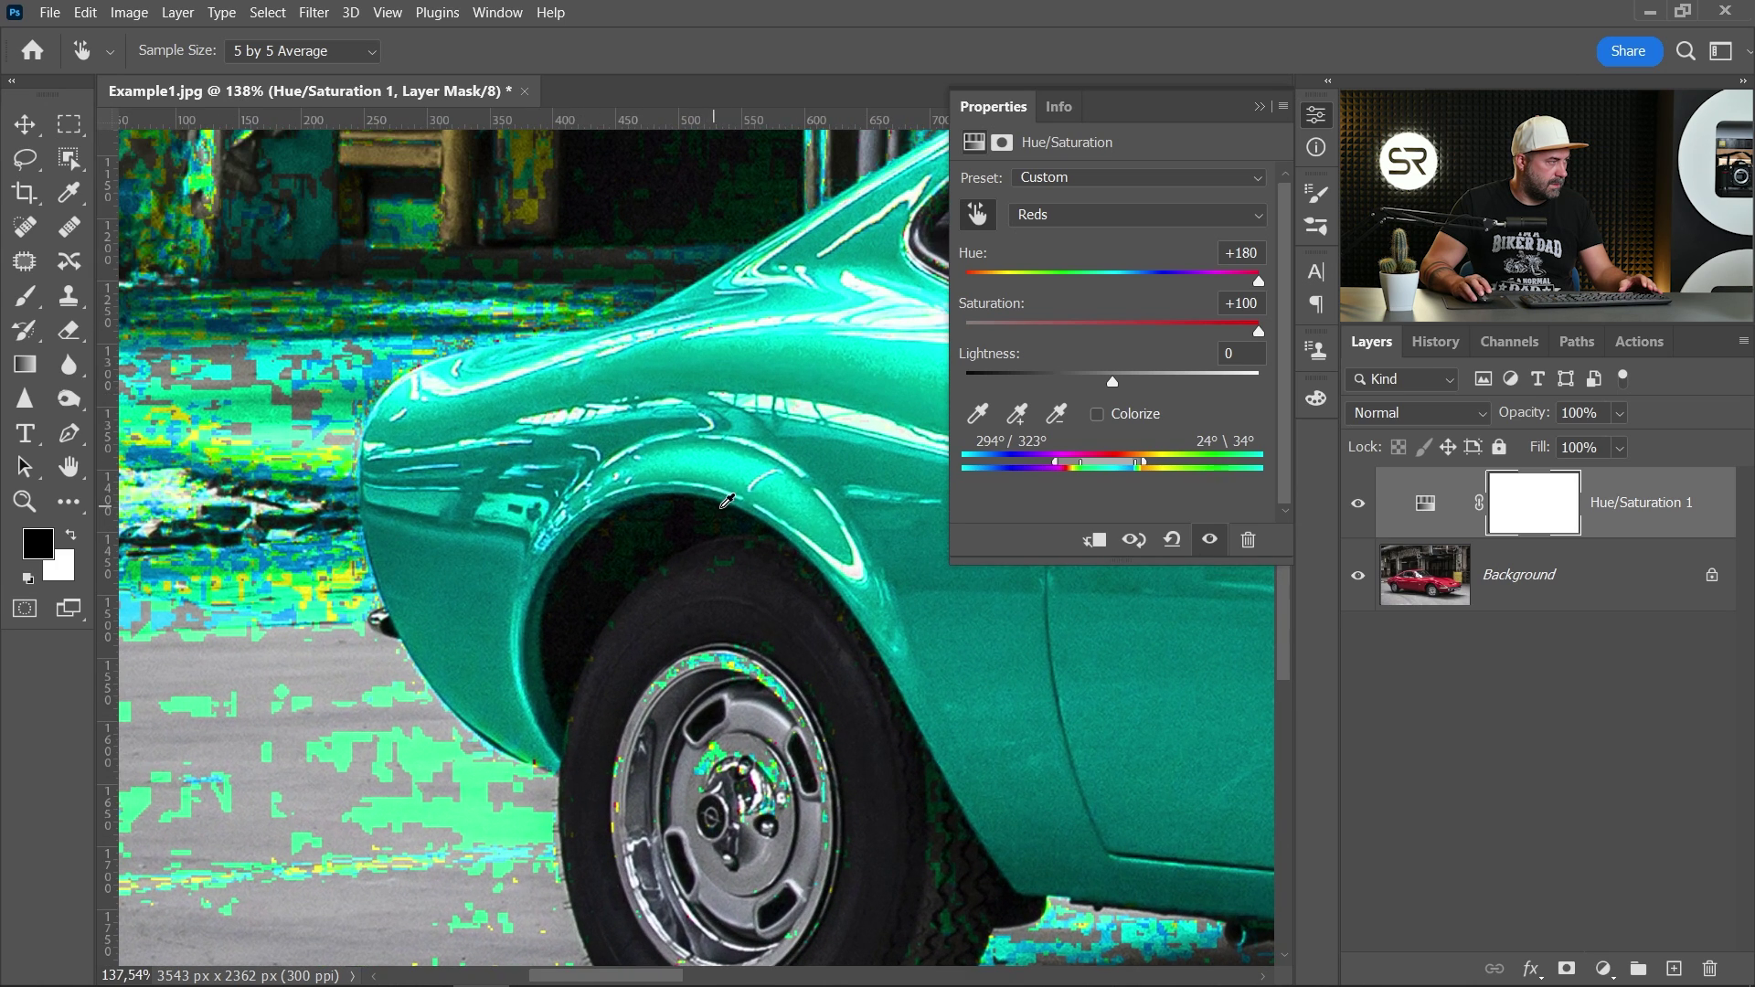
- Tighten the lower limits of the Reds range to 306°/325°
{"action": "mouse_move", "coordinate": [1063, 466]}
{"action": "left_mouse_down"}
{"action": "mouse_move", "coordinate": [1039, 459]}
{"action": "mouse_move", "coordinate": [1067, 462]}
{"action": "left_mouse_up"}
{"action": "scroll", "coordinate": [960, 547], "scroll_direction": "down", "scroll_amount": 10}
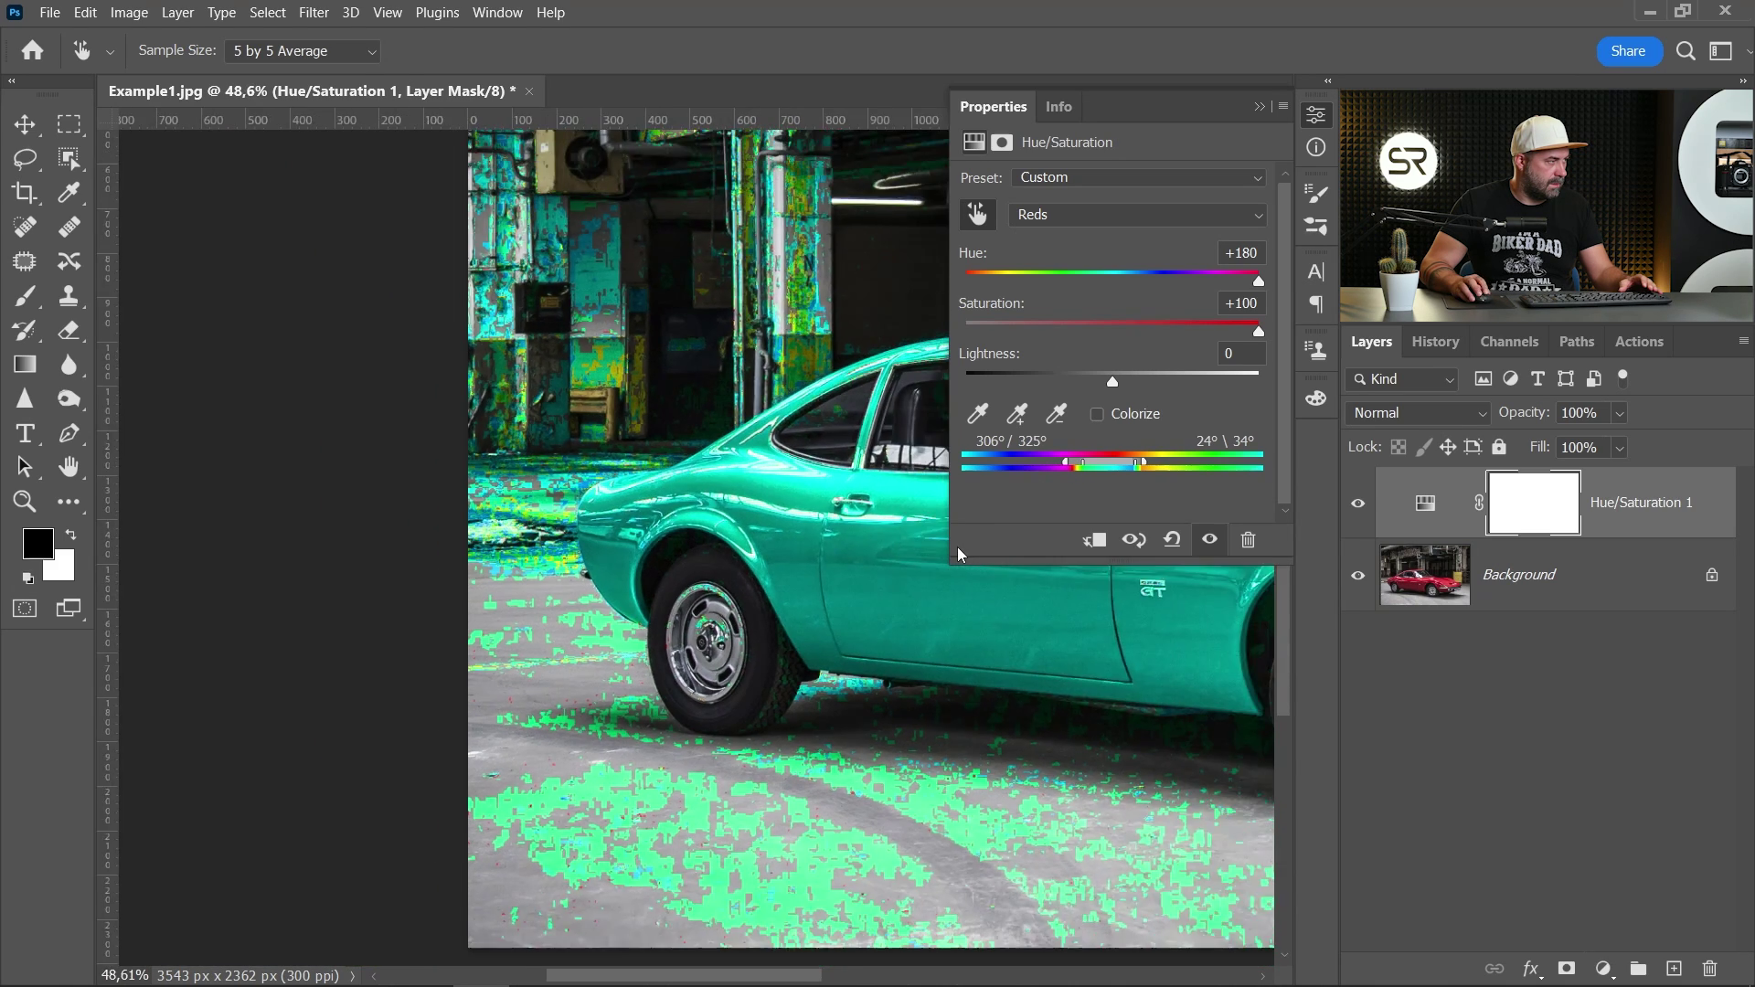
{"action": "left_click_drag", "start_coordinate": [829, 601], "coordinate": [628, 670]}
{"action": "left_click_drag", "start_coordinate": [823, 565], "coordinate": [787, 596]}
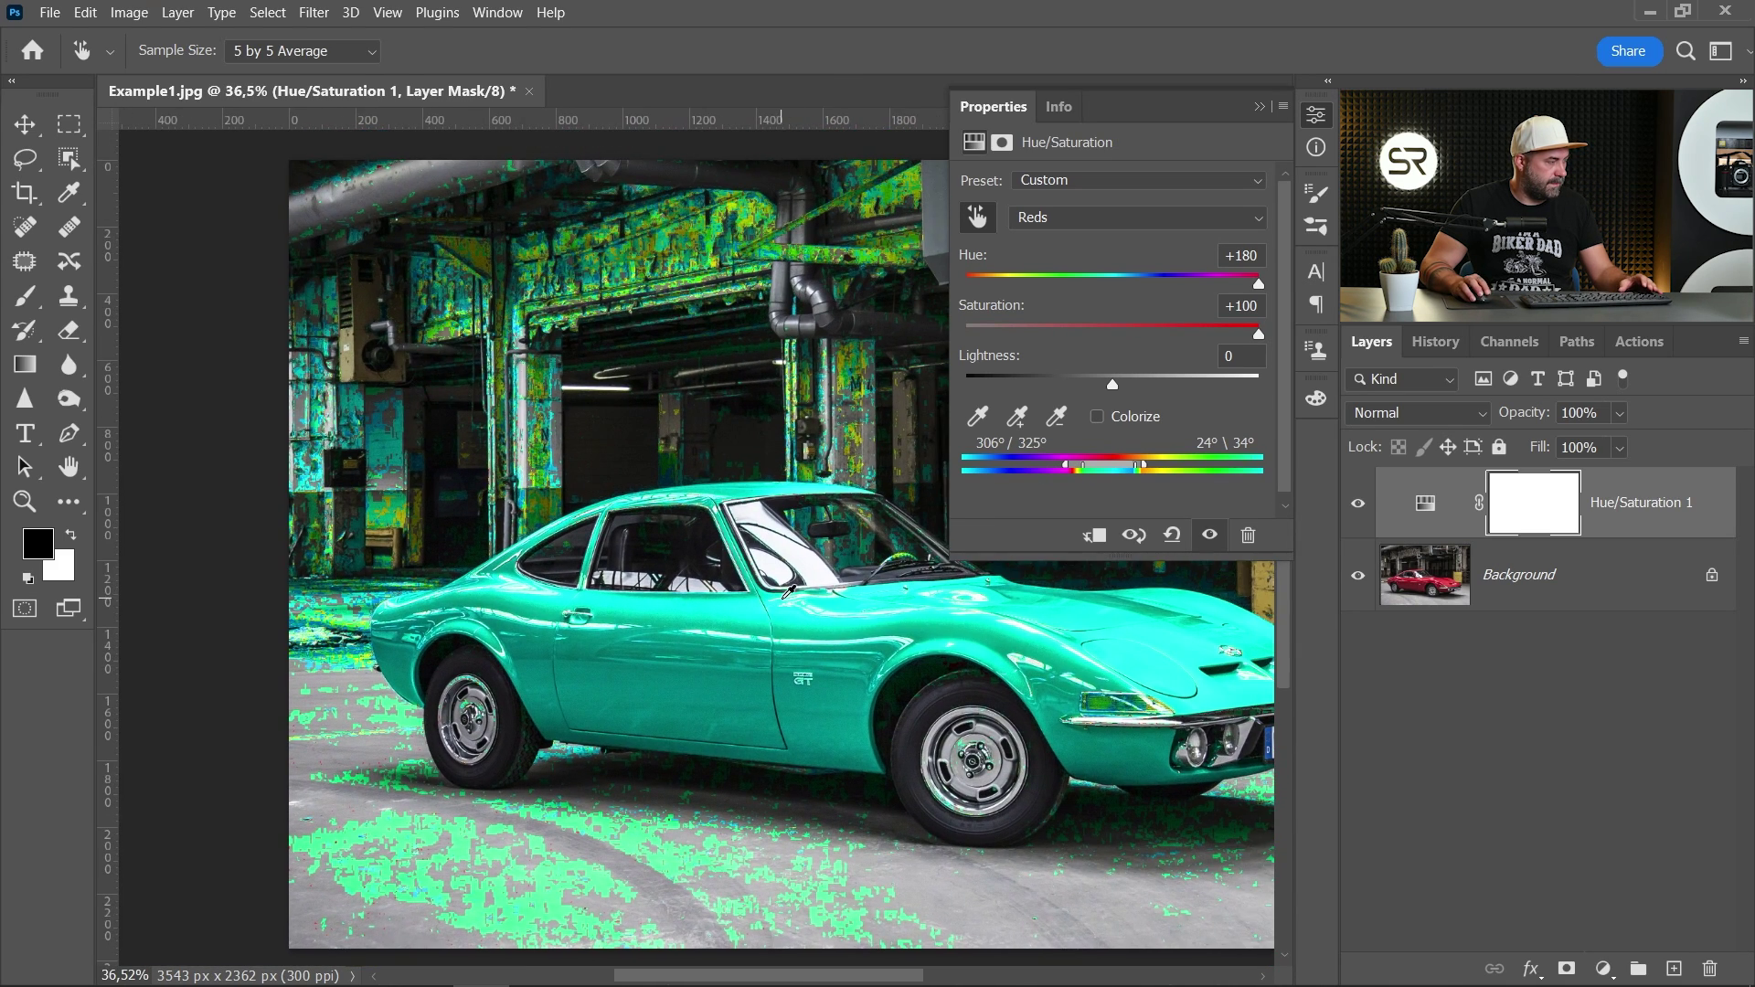
{"action": "scroll", "coordinate": [788, 593], "scroll_direction": "down", "scroll_amount": 3}
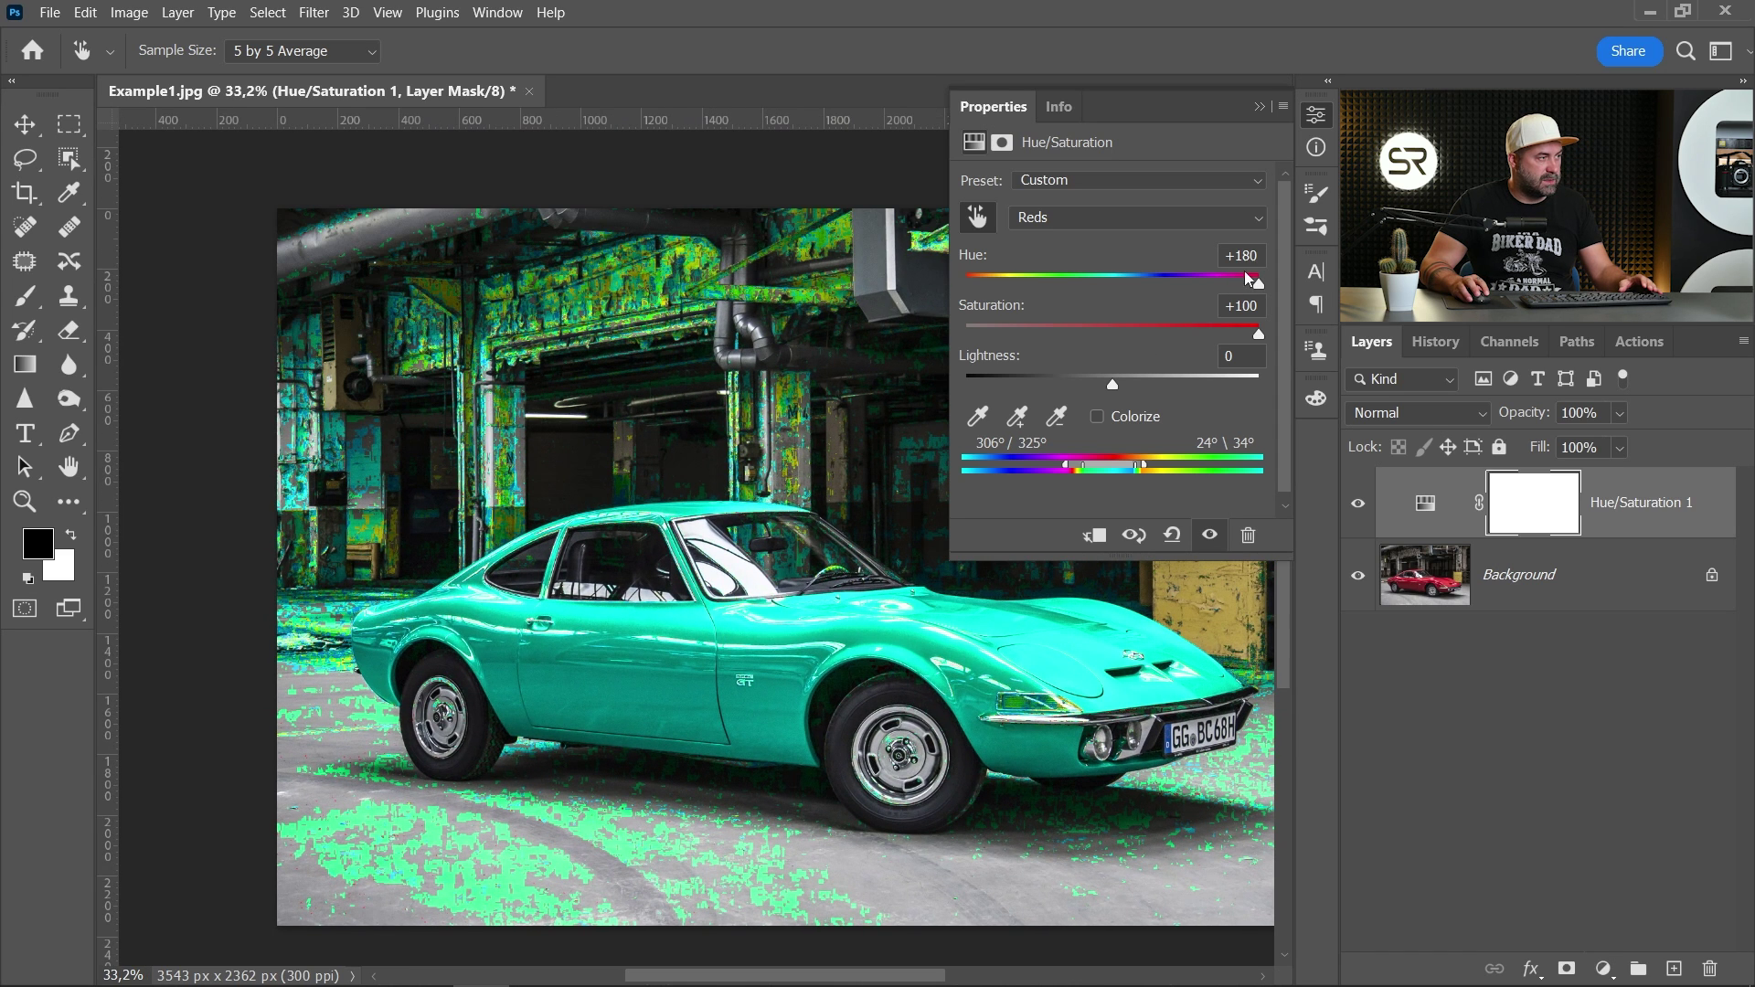
- Reset the Hue and Saturation of the Reds range to 0
{"action": "left_click", "coordinate": [1259, 257]}
{"action": "type", "text": "0"}
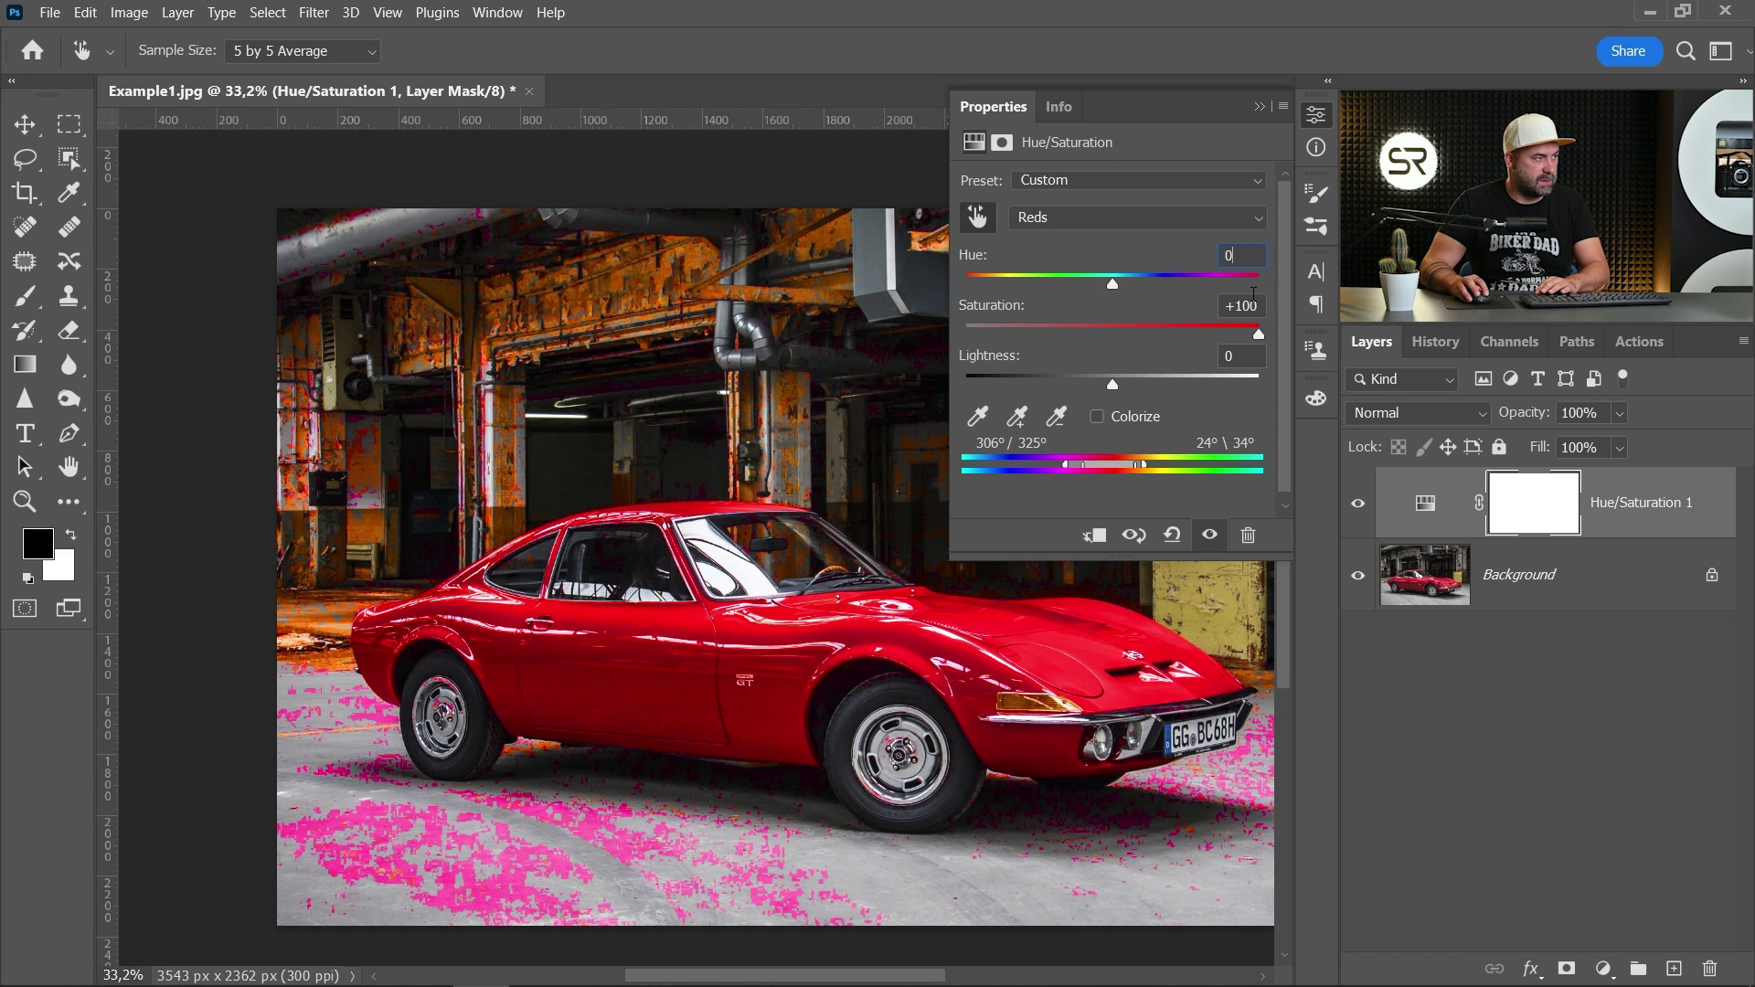
{"action": "type", "text": "0"}
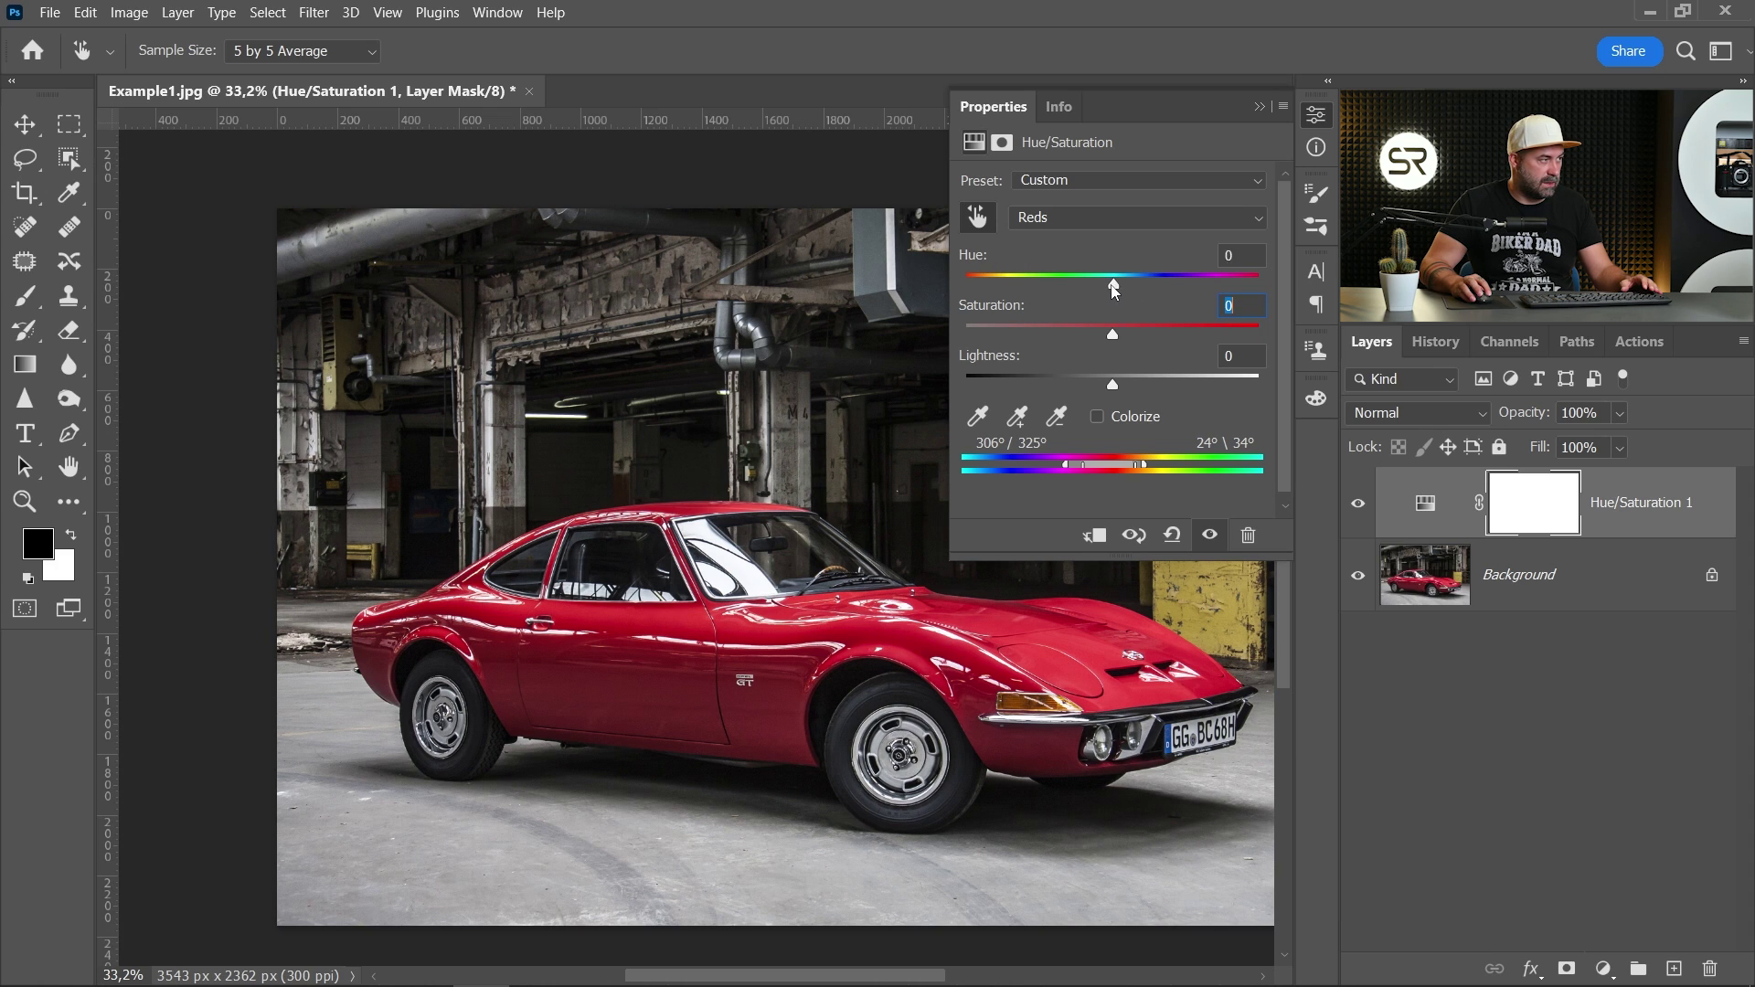
- Set the Hue of the Reds range to -153 to recolor the car blue, and collapse the adjustment settings
{"action": "left_click_drag", "start_coordinate": [1115, 287], "coordinate": [1088, 289]}
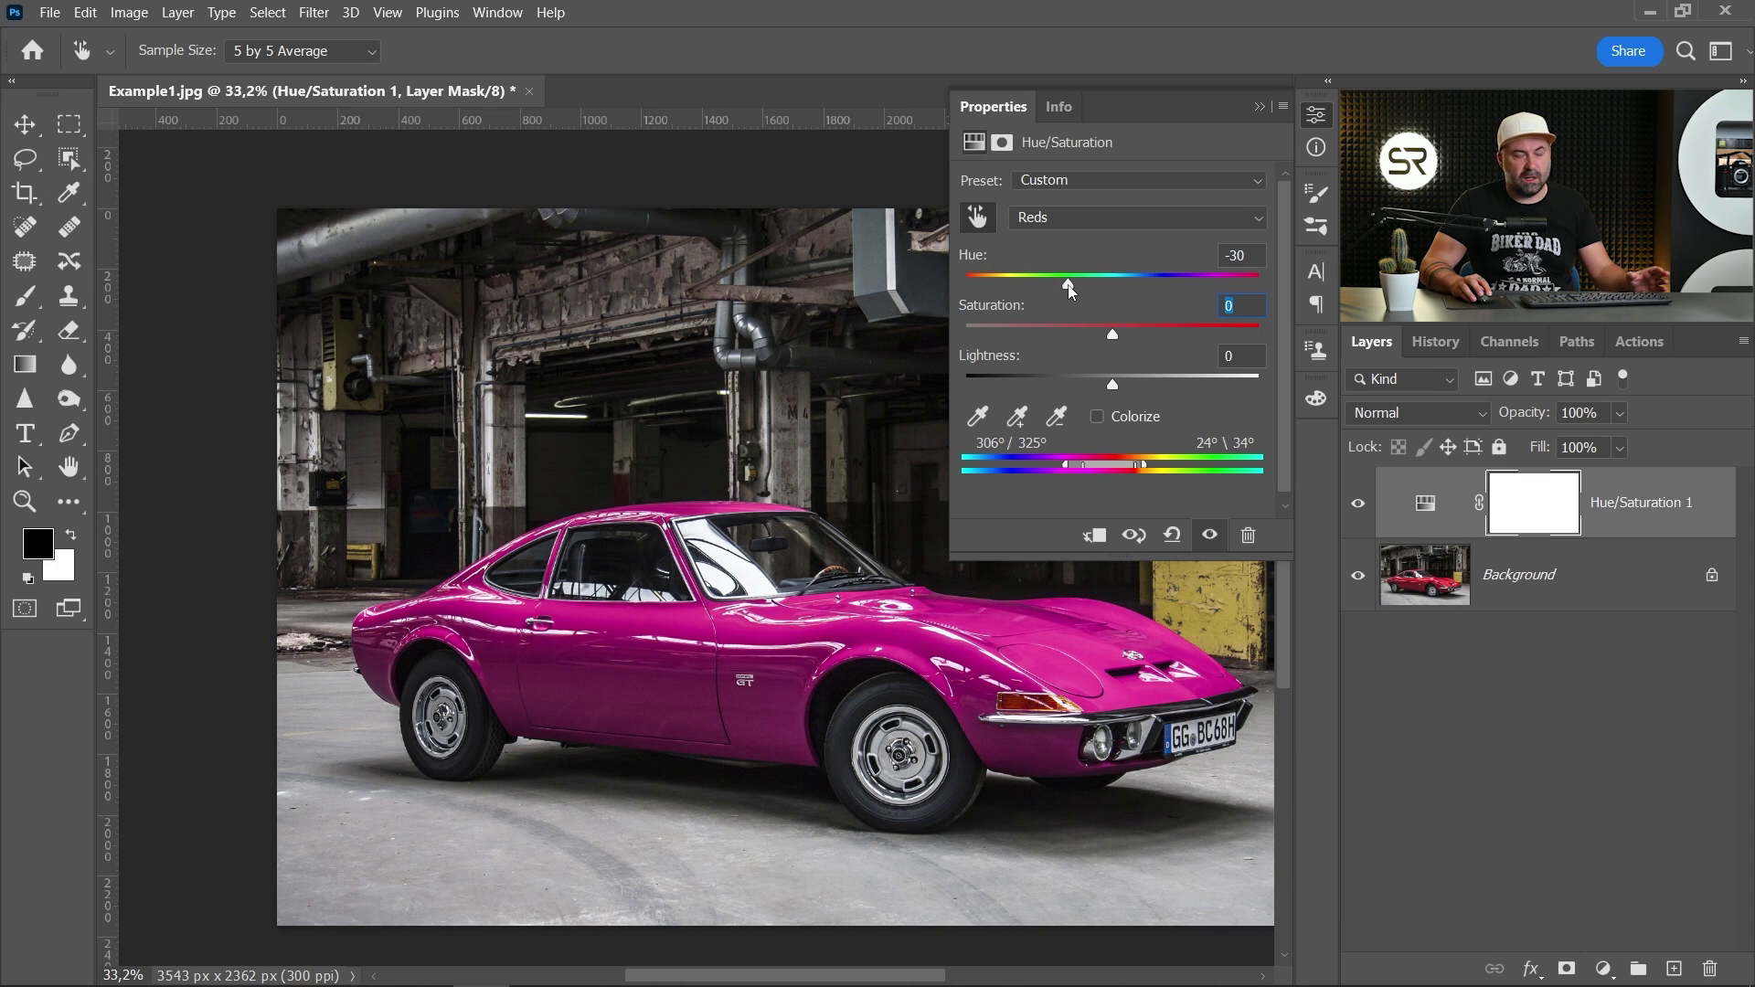
{"action": "left_click_drag", "start_coordinate": [1045, 293], "coordinate": [986, 291]}
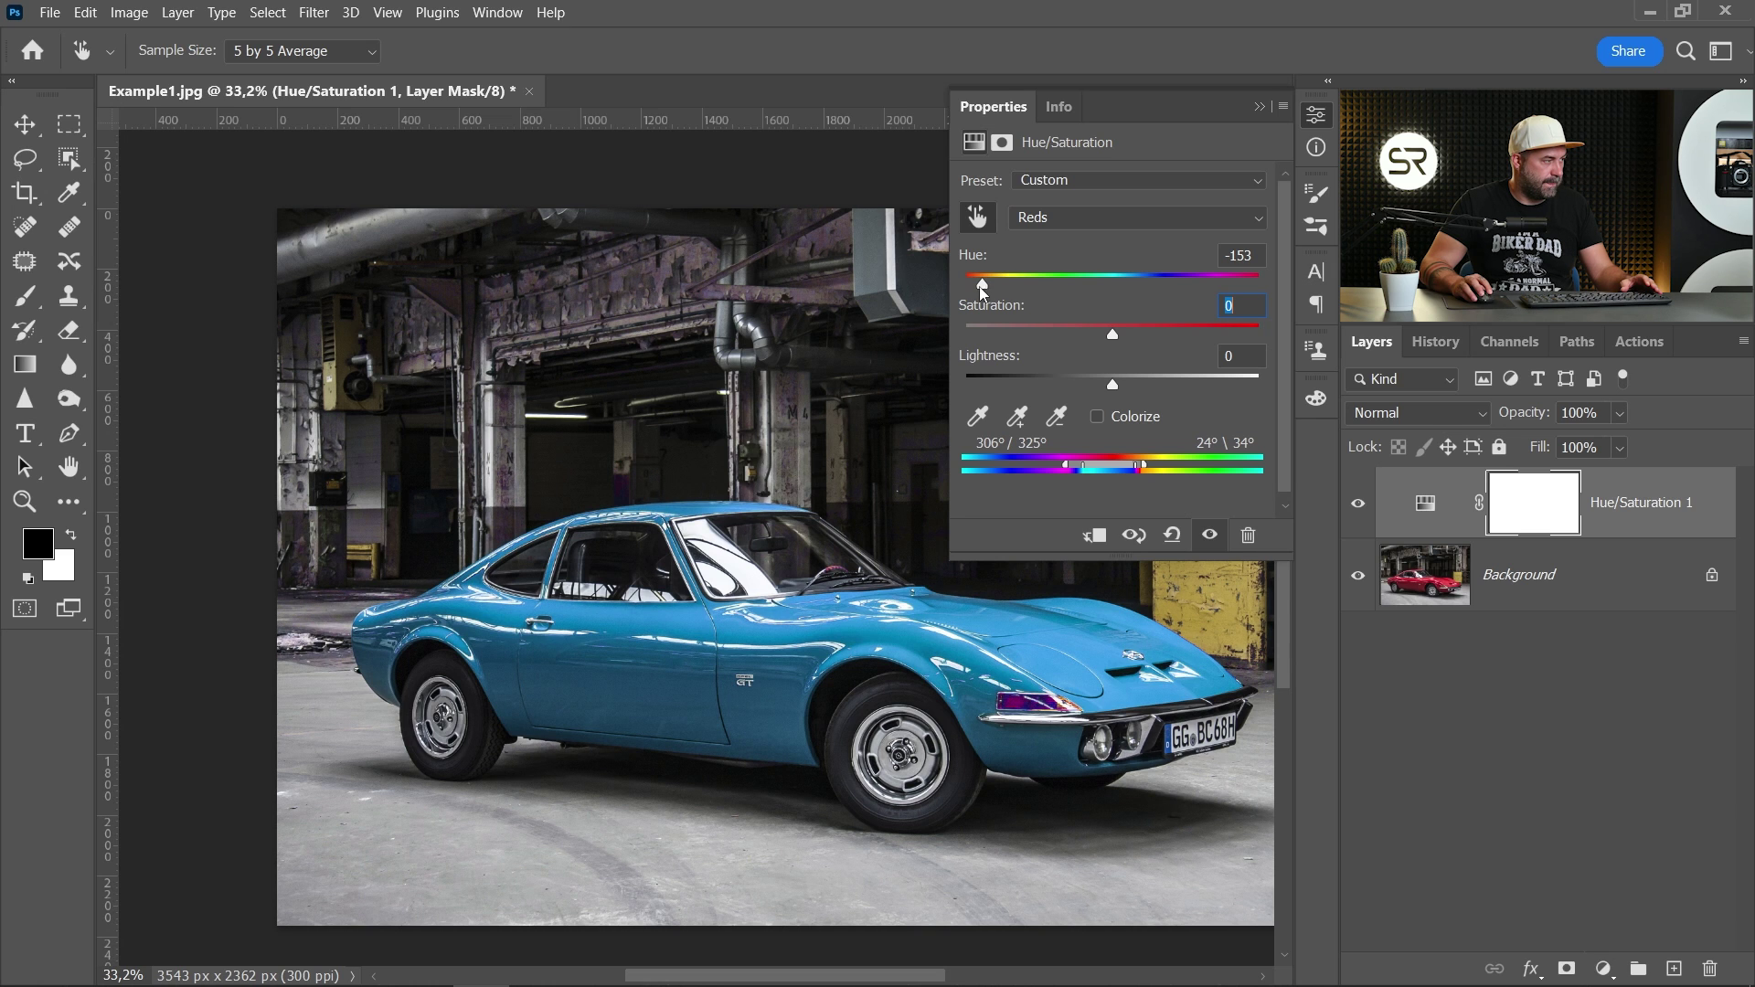
{"action": "left_click", "coordinate": [1325, 107]}
- Compare the image with and without the Hue/Saturation layer, and inspect the background, turn signal and steering wheel for unwanted color shifts
{"action": "scroll", "coordinate": [885, 542], "scroll_direction": "up", "scroll_amount": 2}
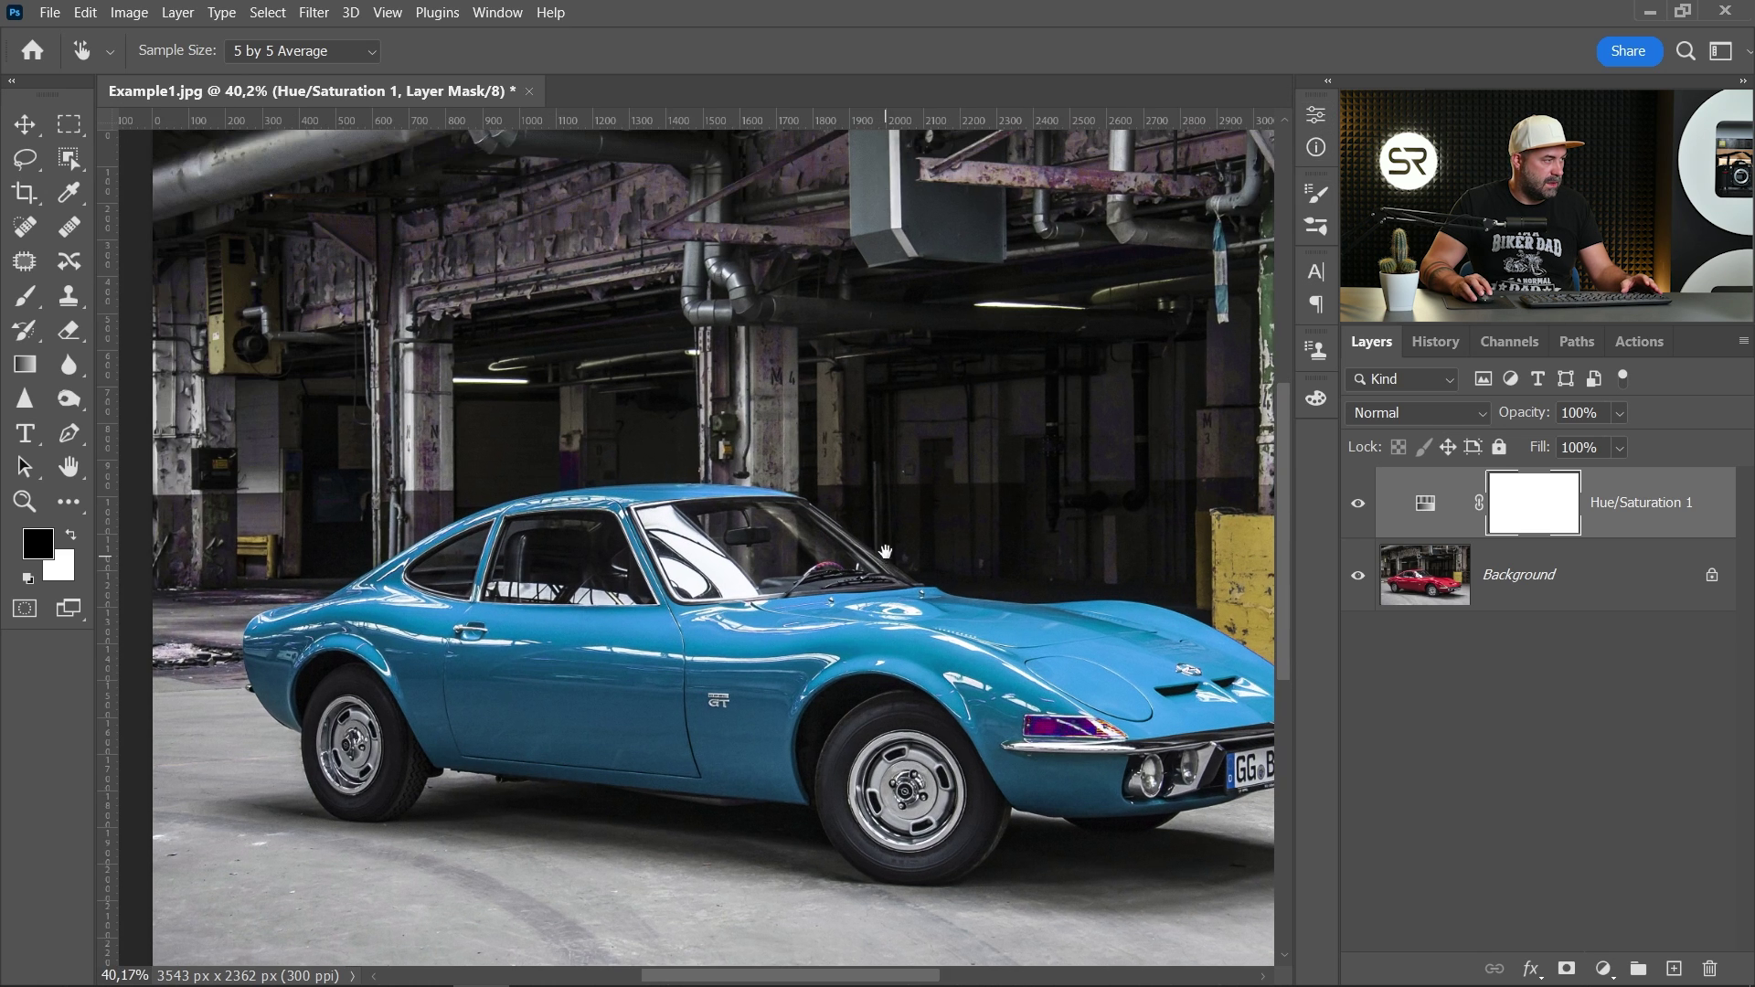
{"action": "left_click_drag", "start_coordinate": [885, 541], "coordinate": [805, 481]}
{"action": "scroll", "coordinate": [805, 481], "scroll_direction": "down", "scroll_amount": 2}
{"action": "scroll", "coordinate": [758, 498], "scroll_direction": "up", "scroll_amount": 1}
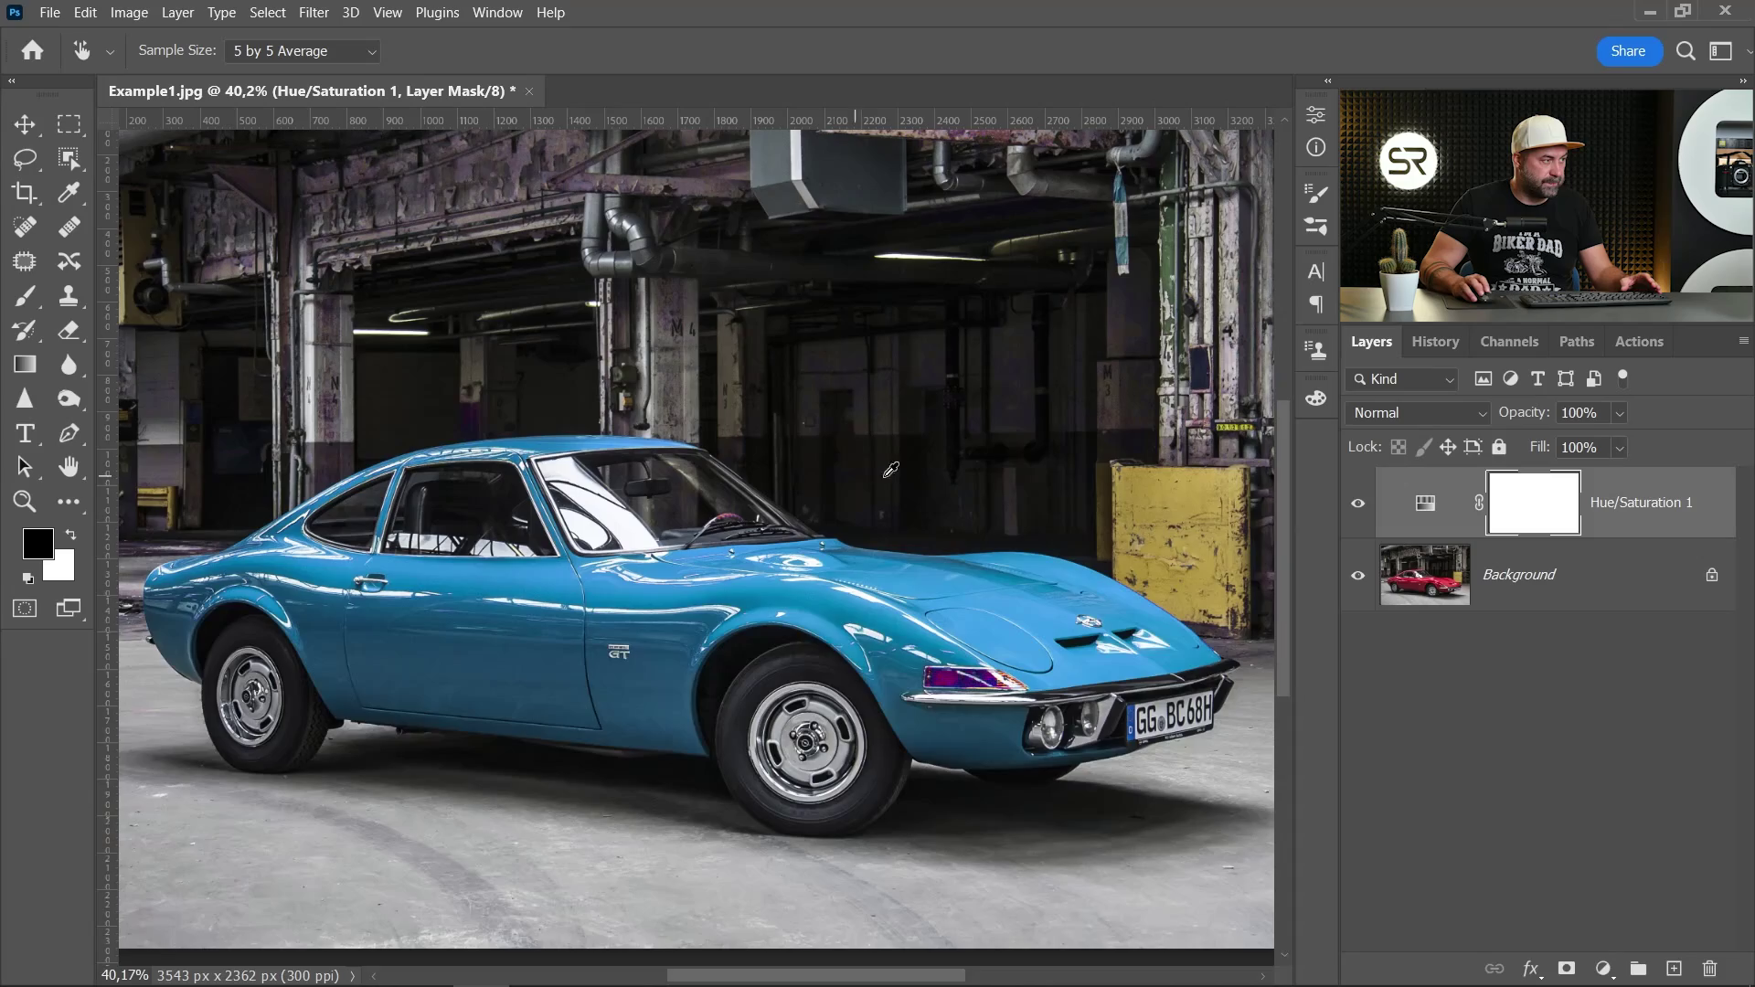
{"action": "scroll", "coordinate": [695, 512], "scroll_direction": "up", "scroll_amount": 3}
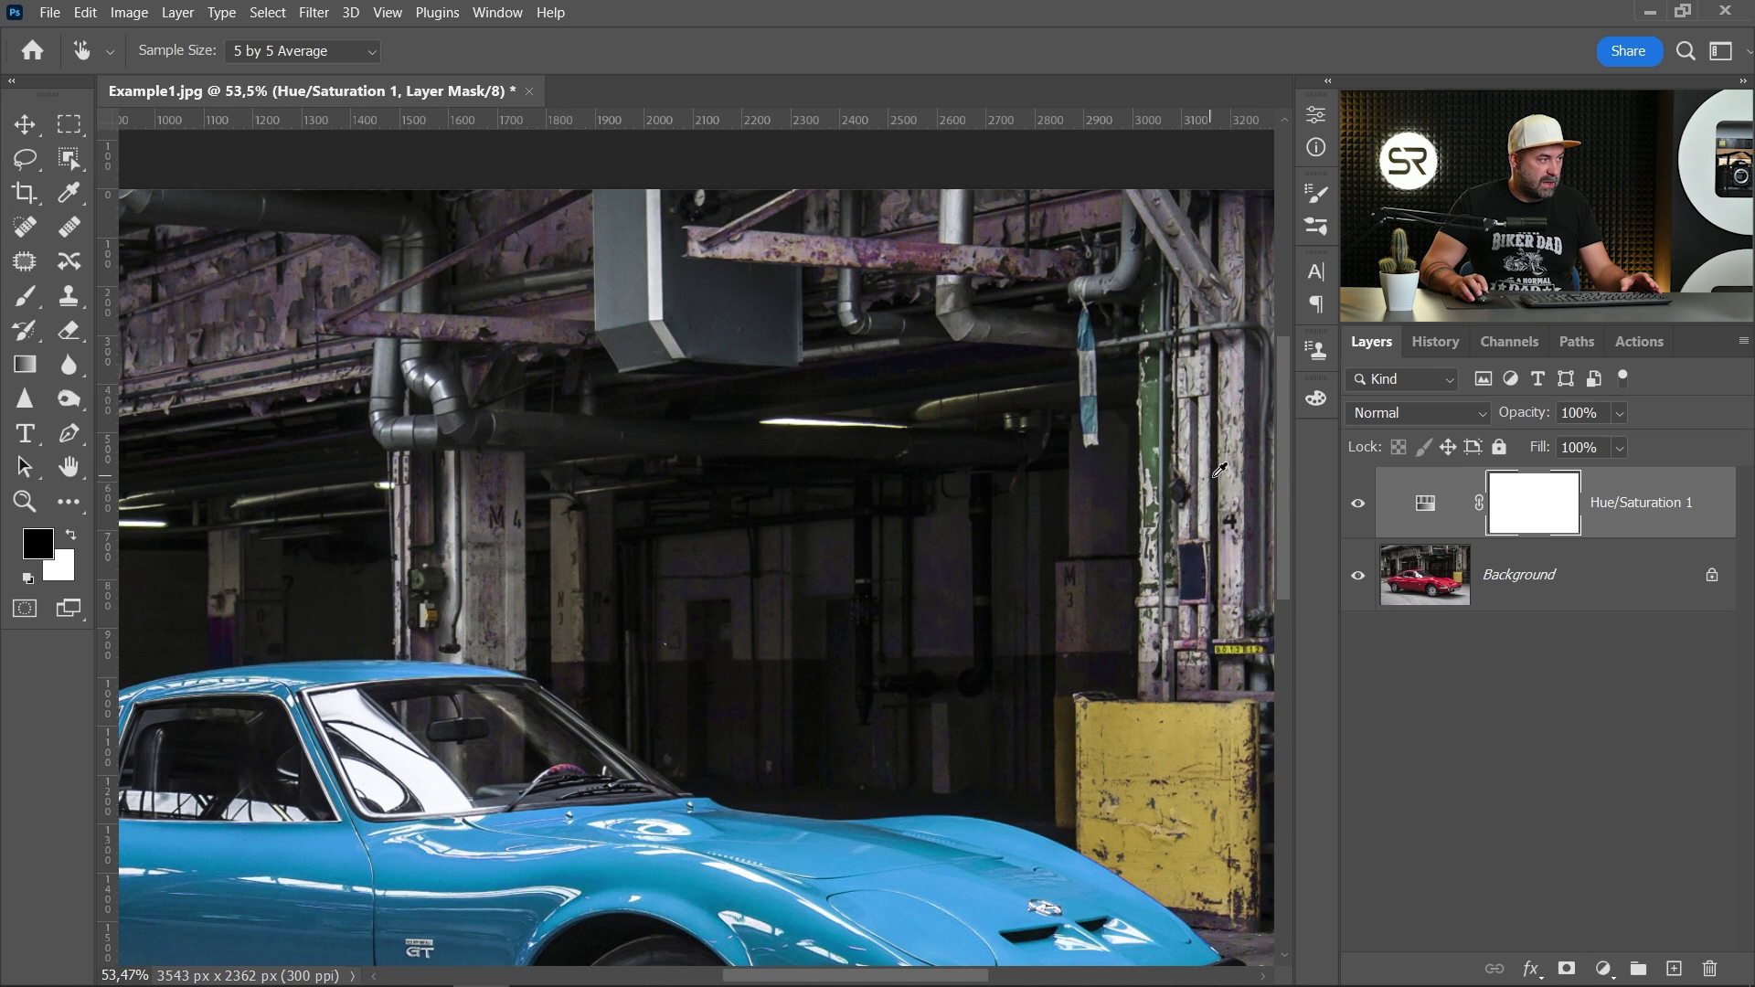
{"action": "left_click", "coordinate": [1353, 504]}
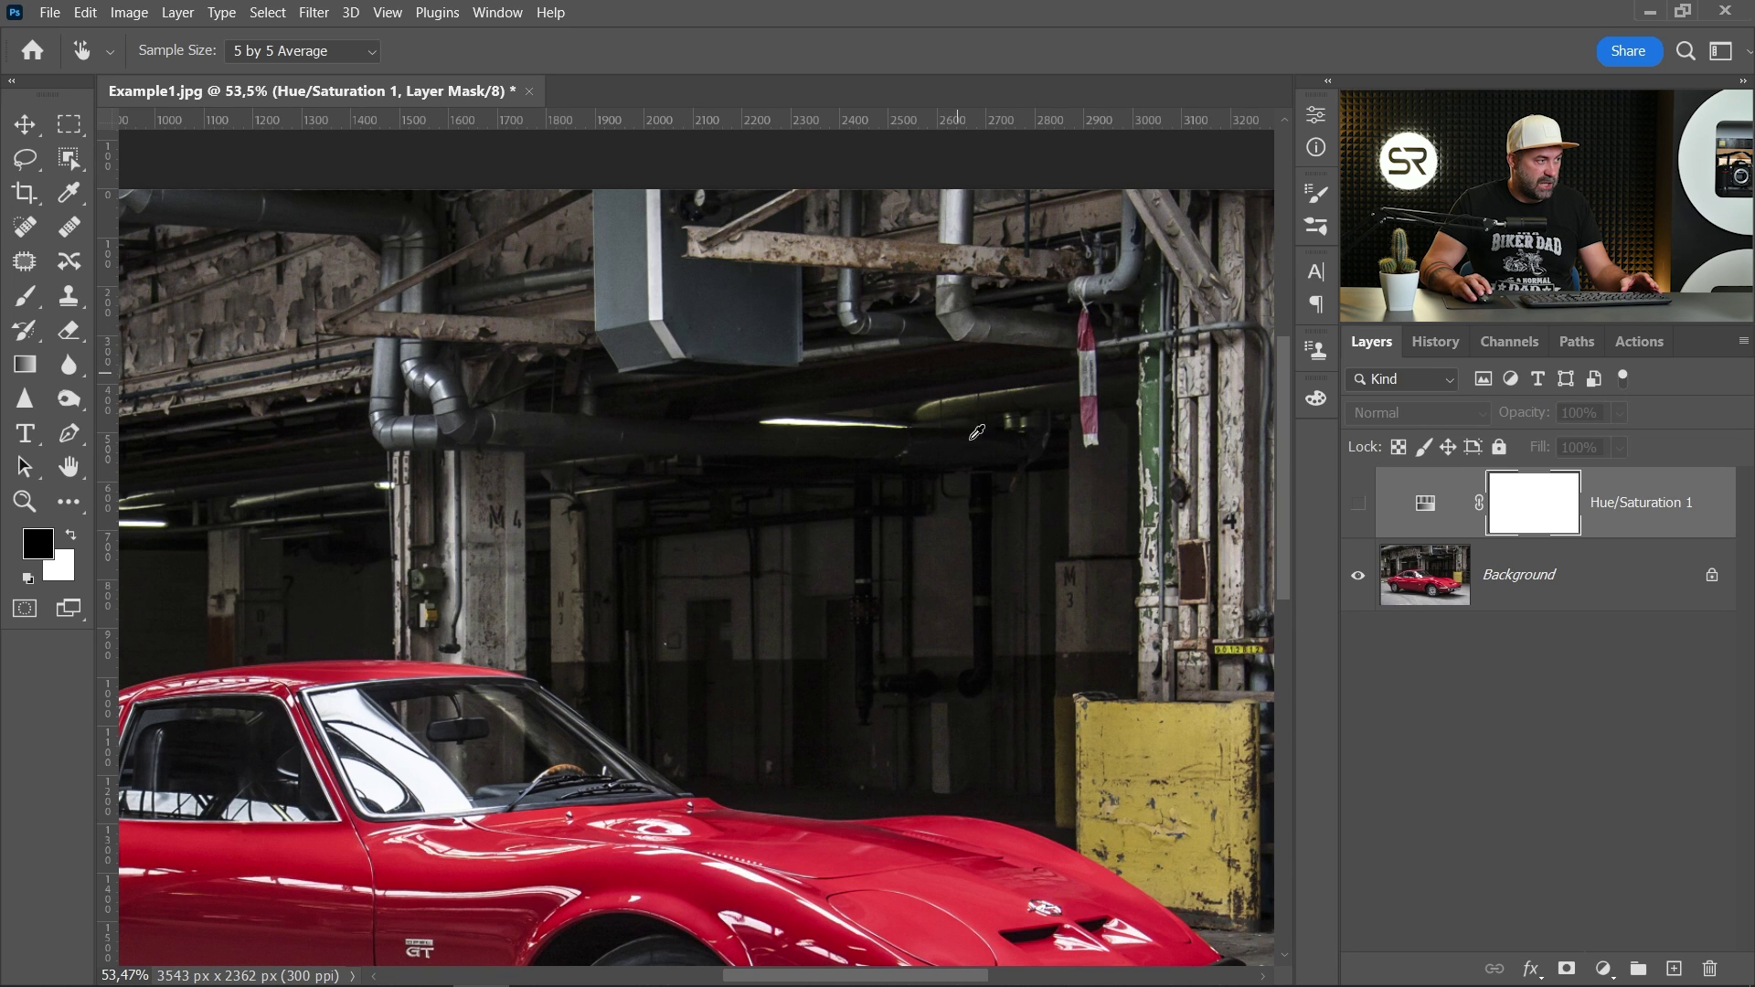
{"action": "left_click", "coordinate": [1353, 502]}
{"action": "scroll", "coordinate": [868, 622], "scroll_direction": "up", "scroll_amount": 4}
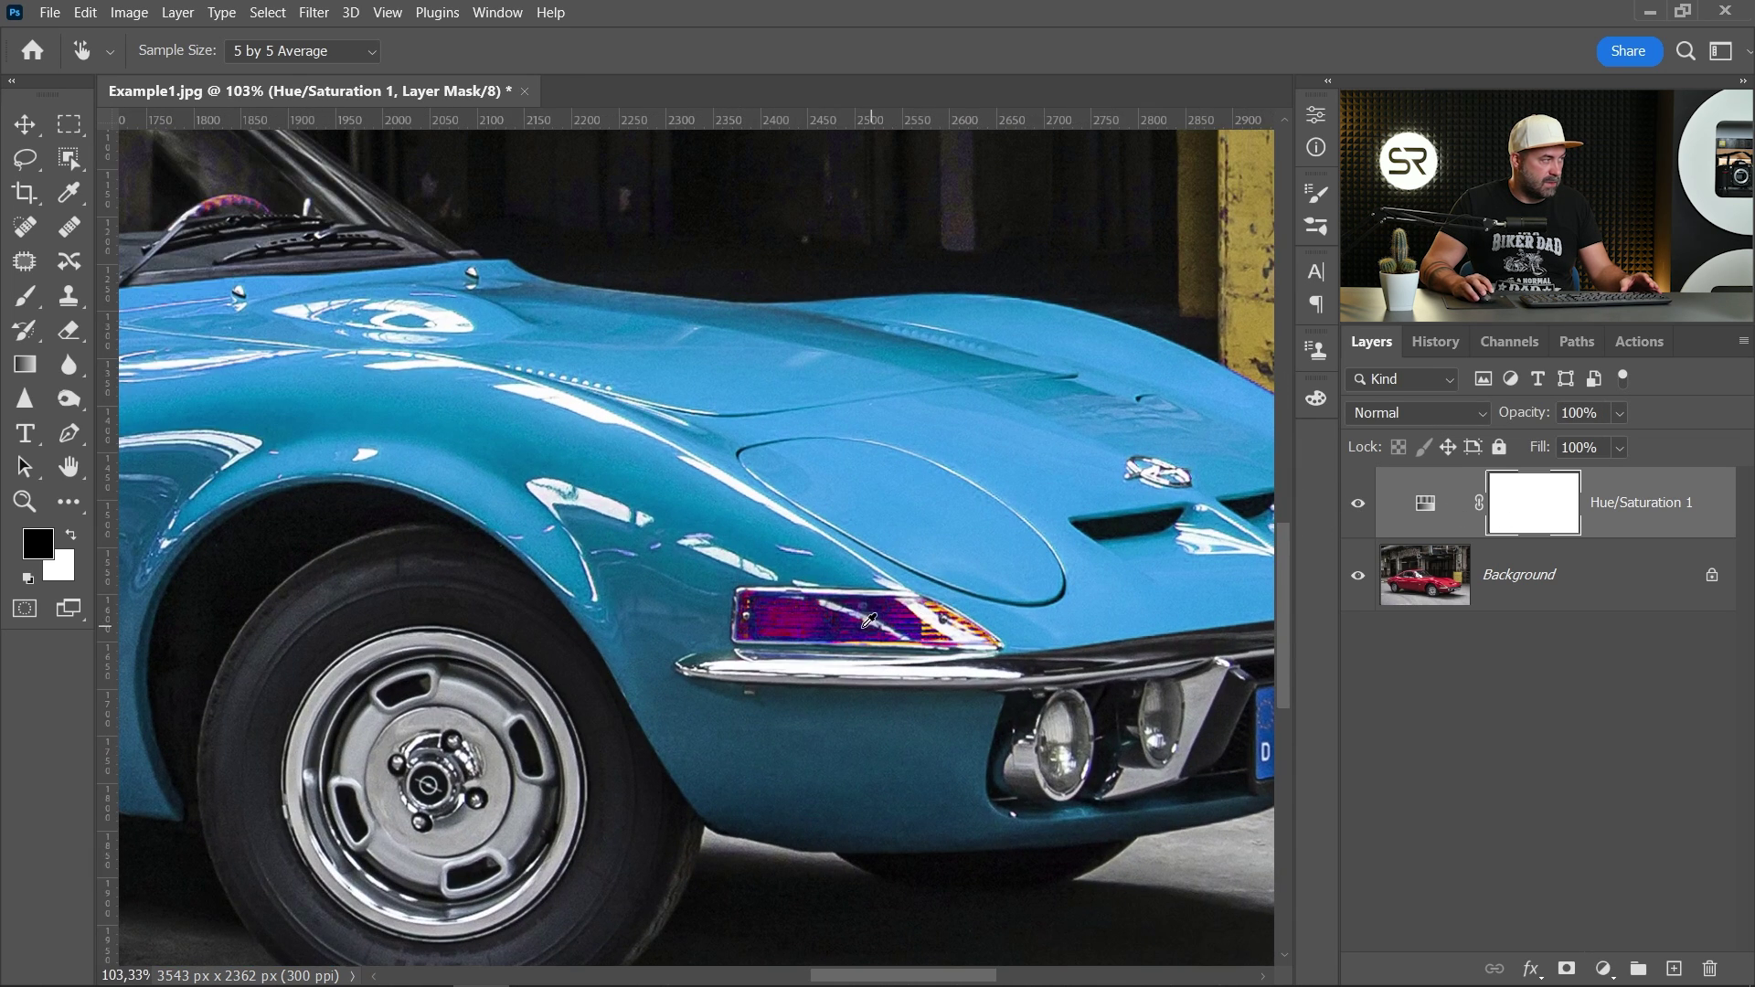
{"action": "left_click_drag", "start_coordinate": [514, 437], "coordinate": [901, 703]}
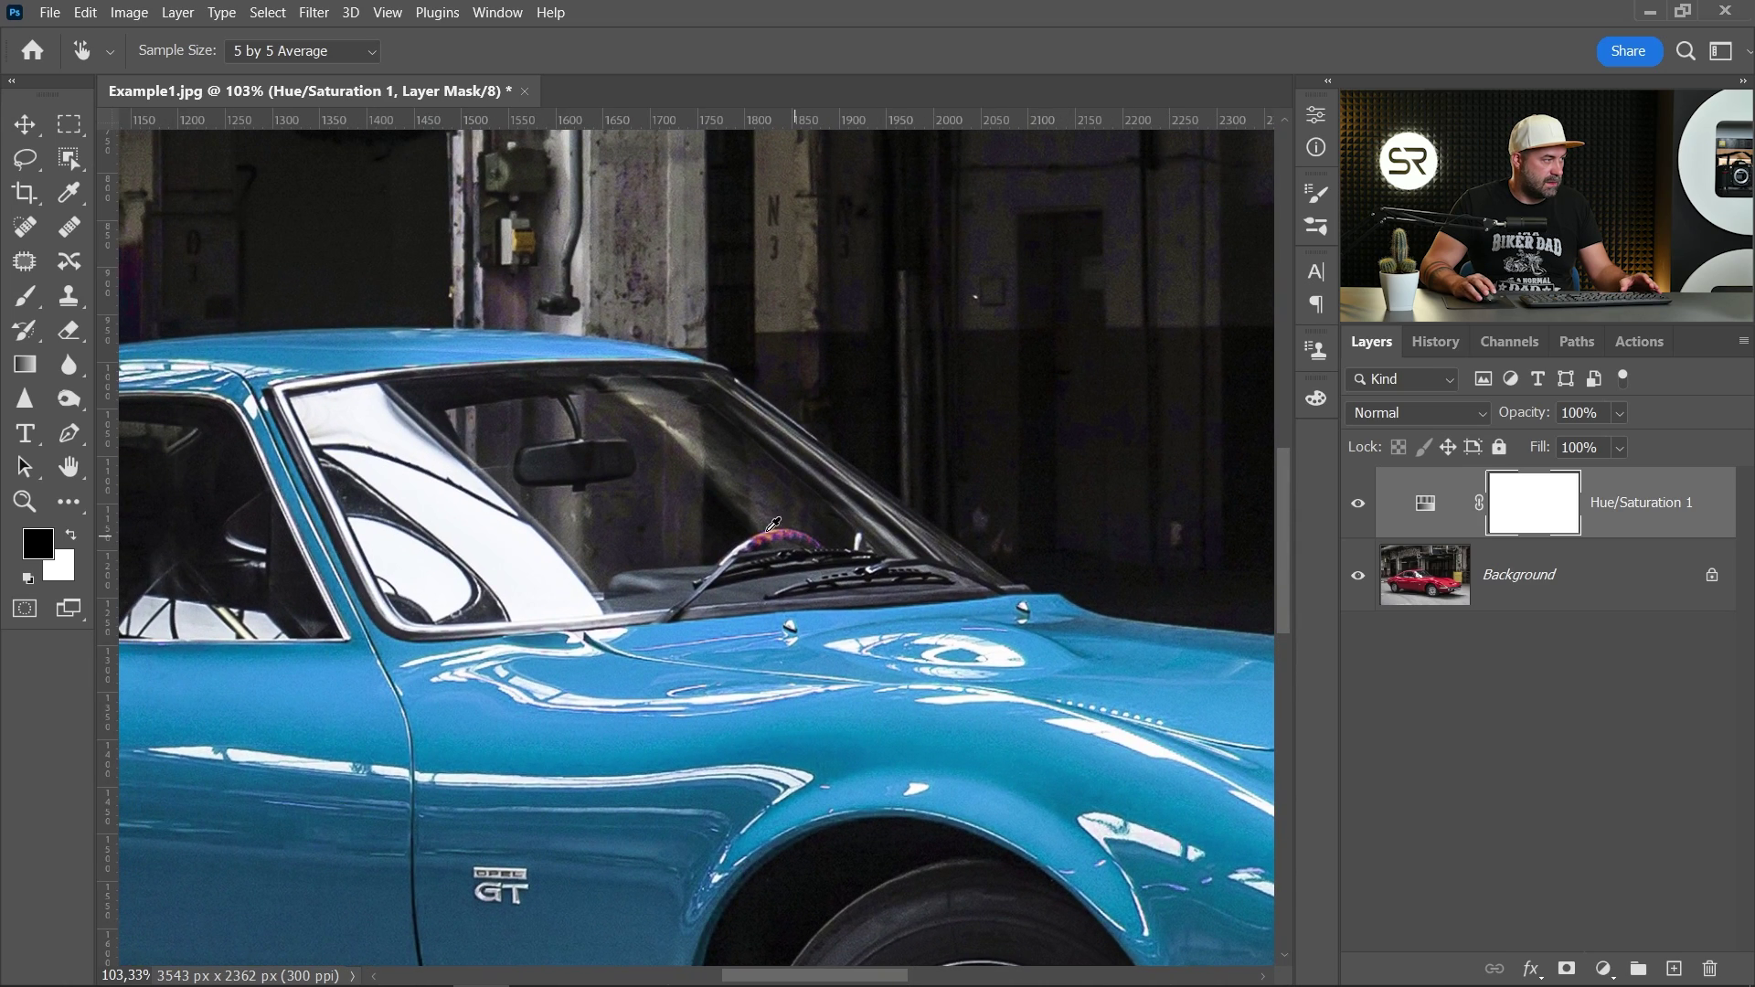
{"action": "left_click_drag", "start_coordinate": [583, 635], "coordinate": [966, 532]}
{"action": "scroll", "coordinate": [923, 549], "scroll_direction": "down", "scroll_amount": 4}
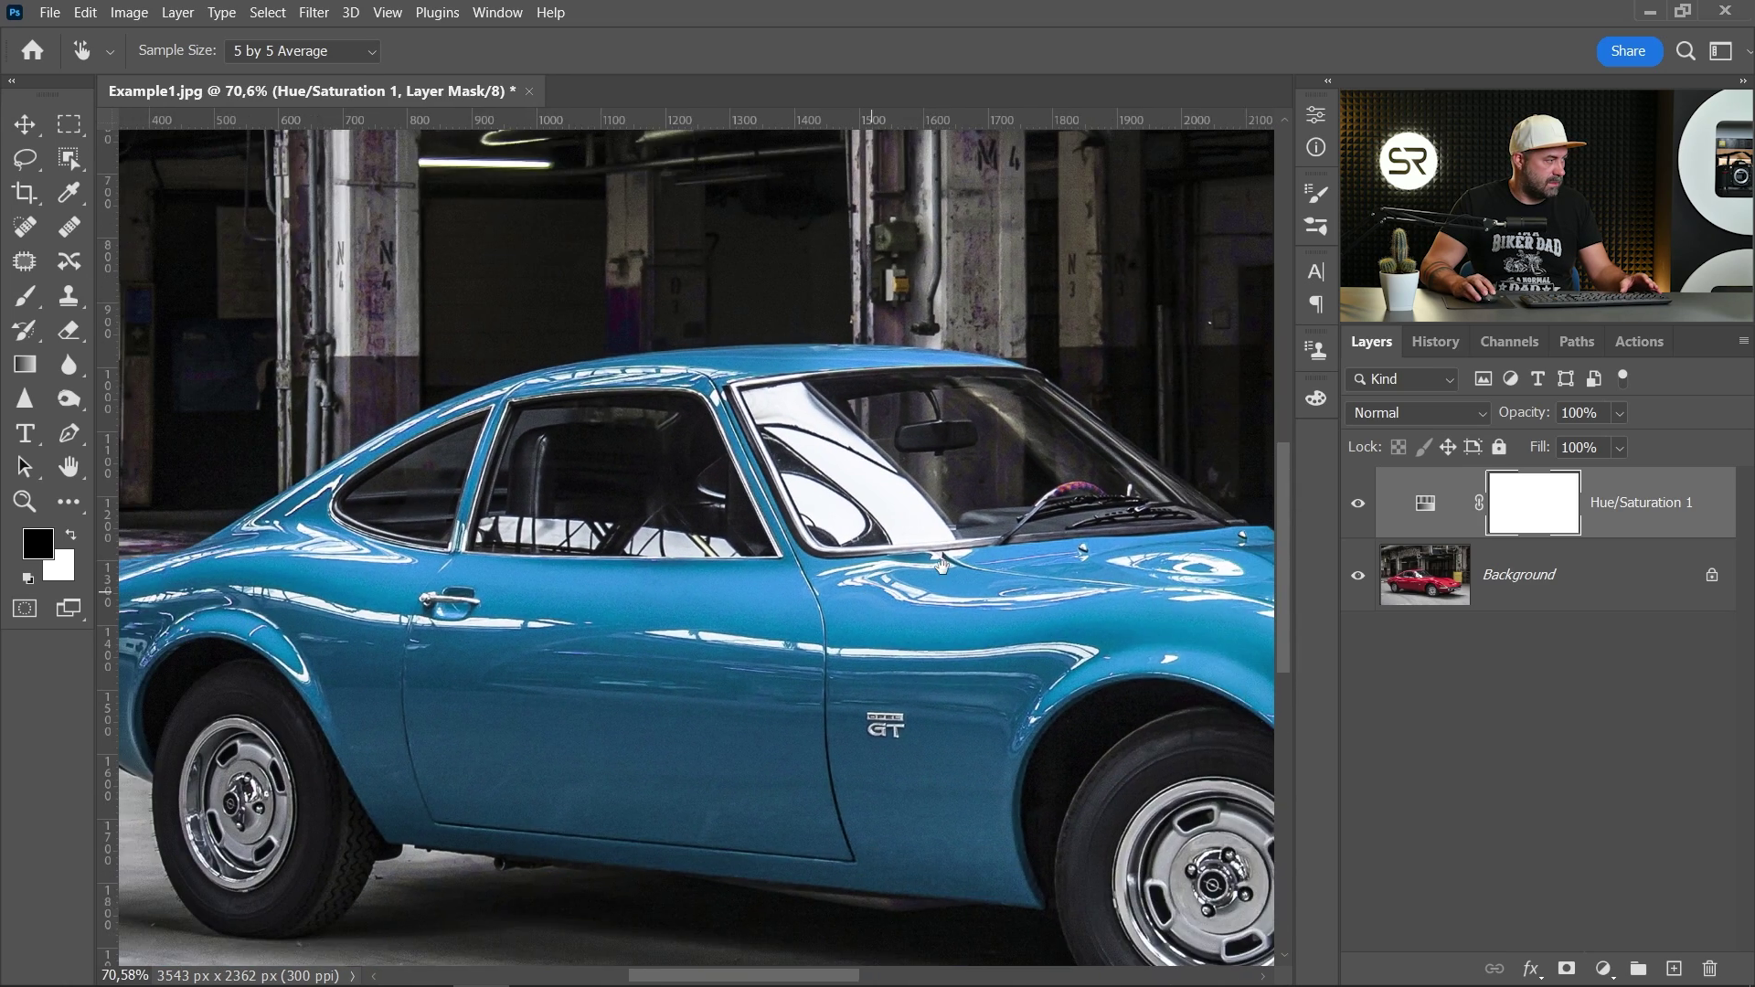
{"action": "left_click_drag", "start_coordinate": [873, 578], "coordinate": [601, 511]}
{"action": "scroll", "coordinate": [601, 510], "scroll_direction": "left", "scroll_amount": 2}
{"action": "scroll", "coordinate": [922, 482], "scroll_direction": "down", "scroll_amount": 5}
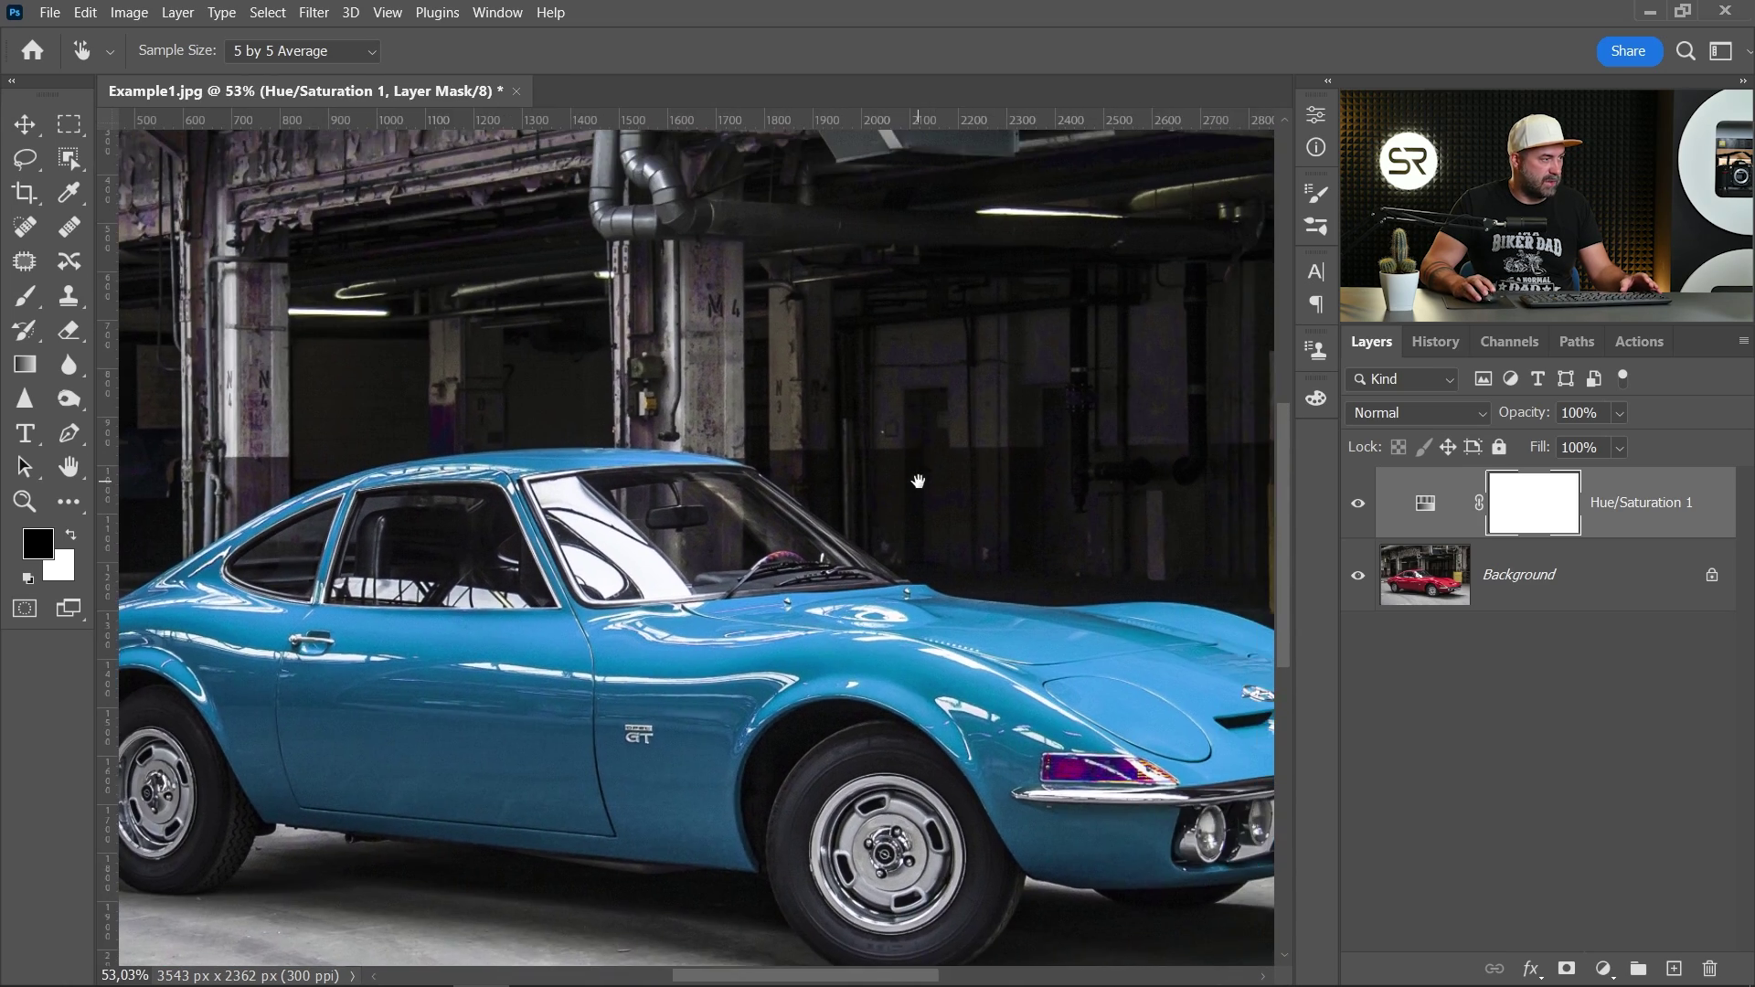
{"action": "scroll", "coordinate": [923, 482], "scroll_direction": "down", "scroll_amount": 2}
{"action": "scroll", "coordinate": [745, 494], "scroll_direction": "up", "scroll_amount": 2}
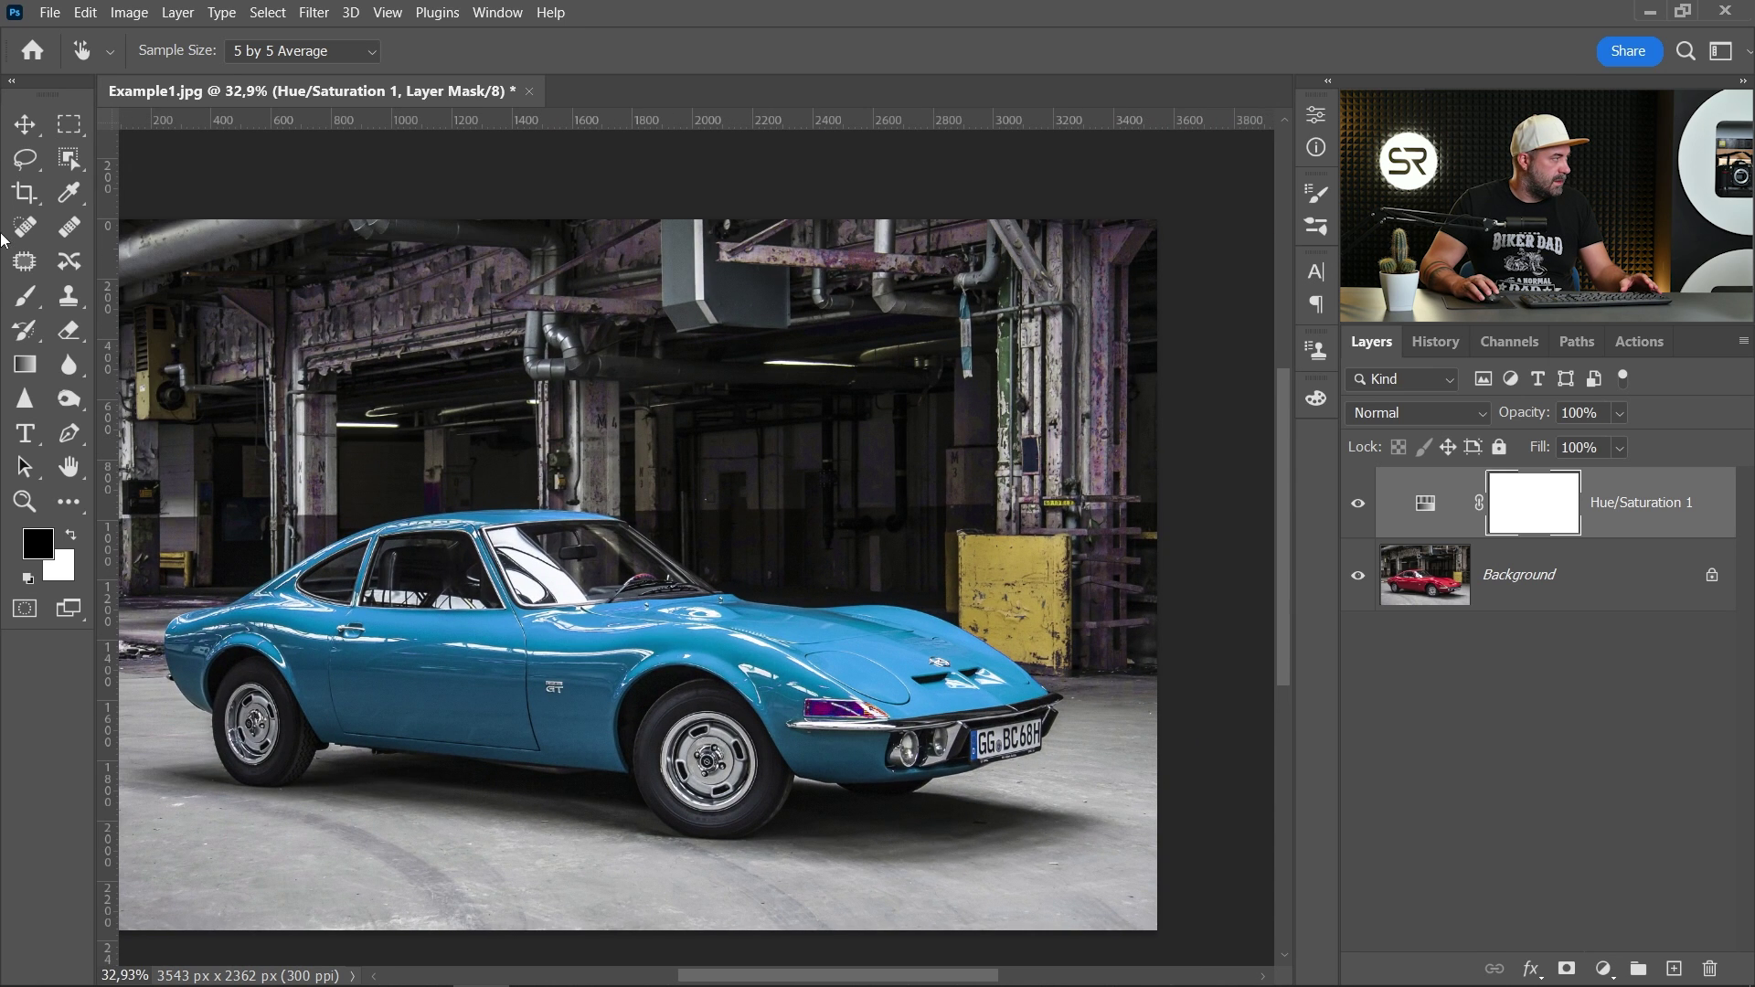
- Paint black with a 927 px brush on the Hue/Saturation layer mask over the upper background, the background beside the car and the floor
{"action": "left_click", "coordinate": [27, 295]}
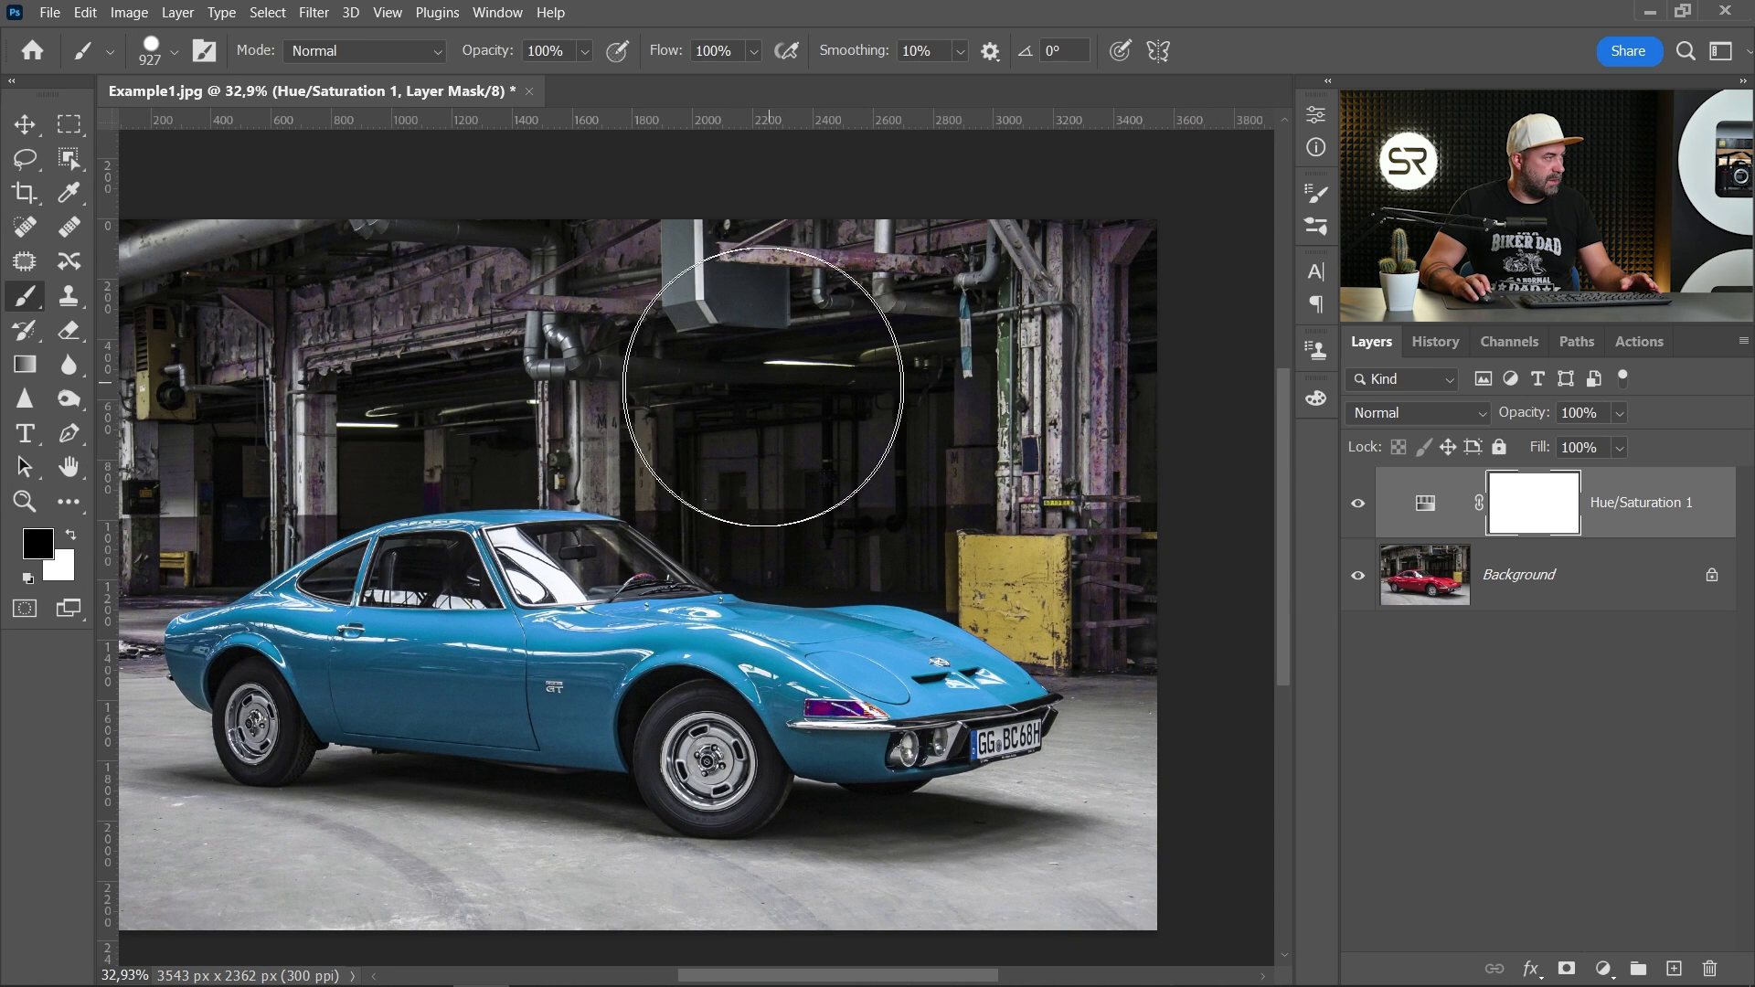
{"action": "mouse_move", "coordinate": [823, 393]}
{"action": "left_mouse_down"}
{"action": "mouse_move", "coordinate": [825, 281]}
{"action": "mouse_move", "coordinate": [1121, 385]}
{"action": "mouse_move", "coordinate": [877, 243]}
{"action": "mouse_move", "coordinate": [1154, 327]}
{"action": "mouse_move", "coordinate": [585, 256]}
{"action": "left_mouse_up"}
{"action": "left_click_drag", "start_coordinate": [715, 228], "coordinate": [1030, 210]}
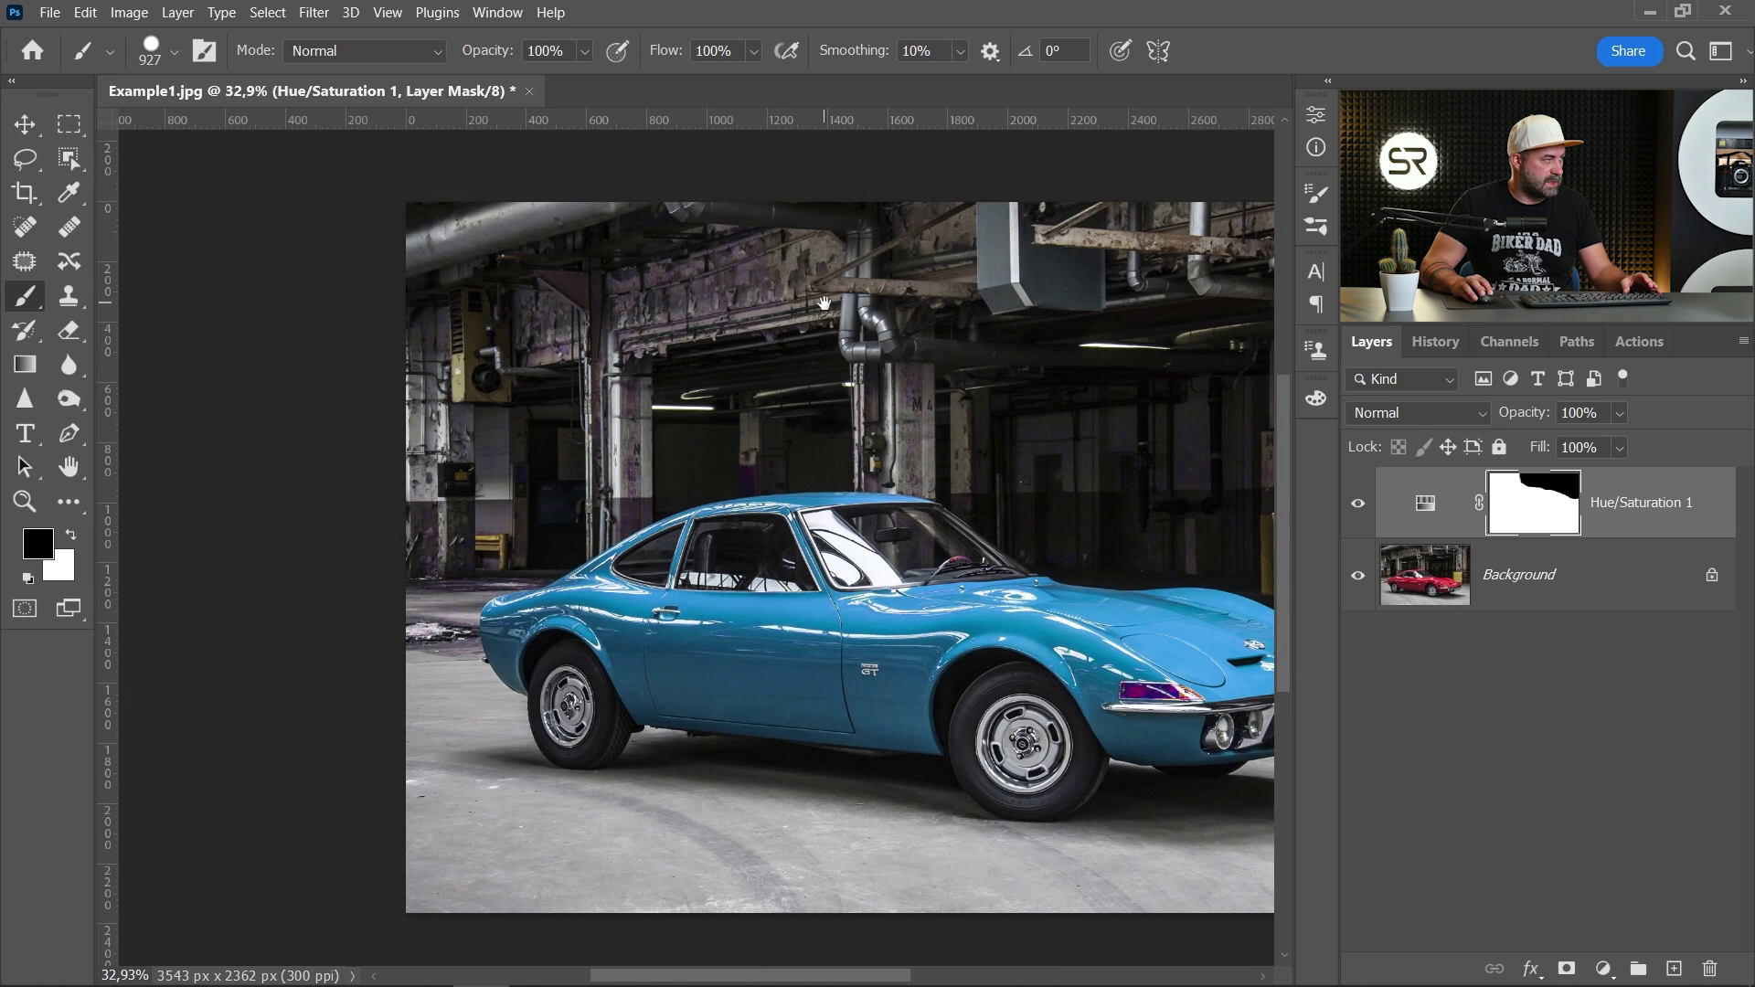
{"action": "left_click_drag", "start_coordinate": [381, 288], "coordinate": [537, 247]}
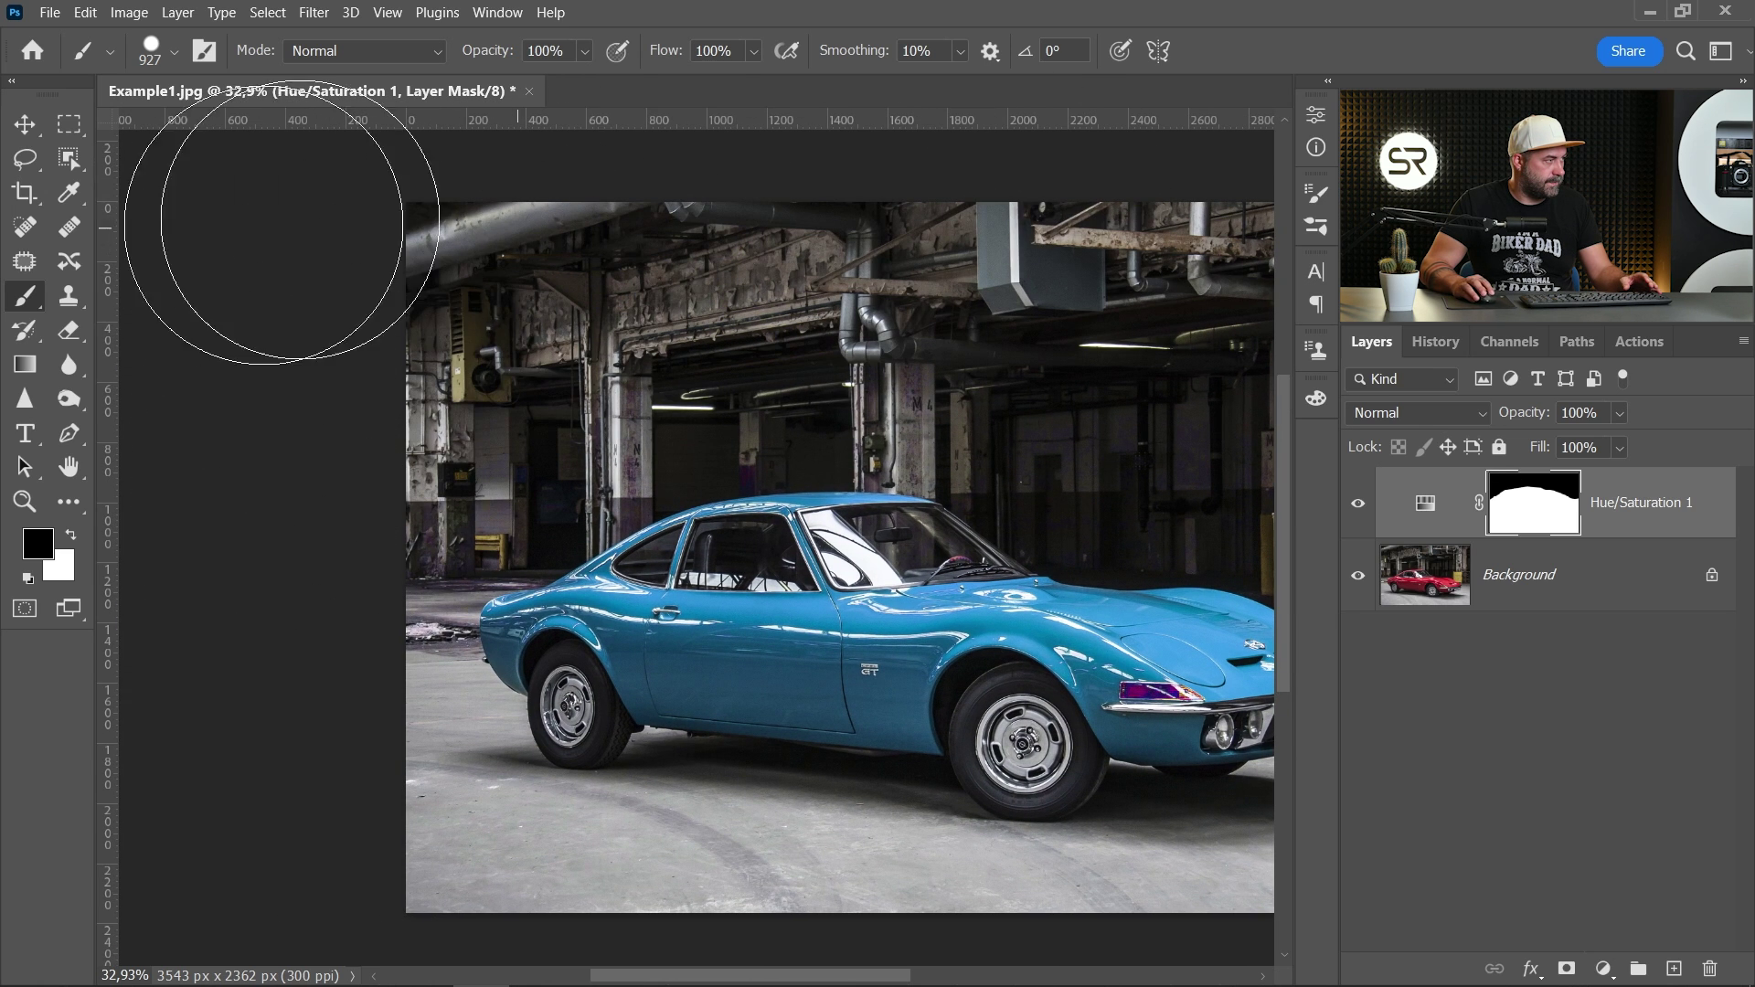
{"action": "scroll", "coordinate": [1000, 313], "scroll_direction": "down", "scroll_amount": 1}
{"action": "left_click_drag", "start_coordinate": [999, 313], "coordinate": [632, 319]}
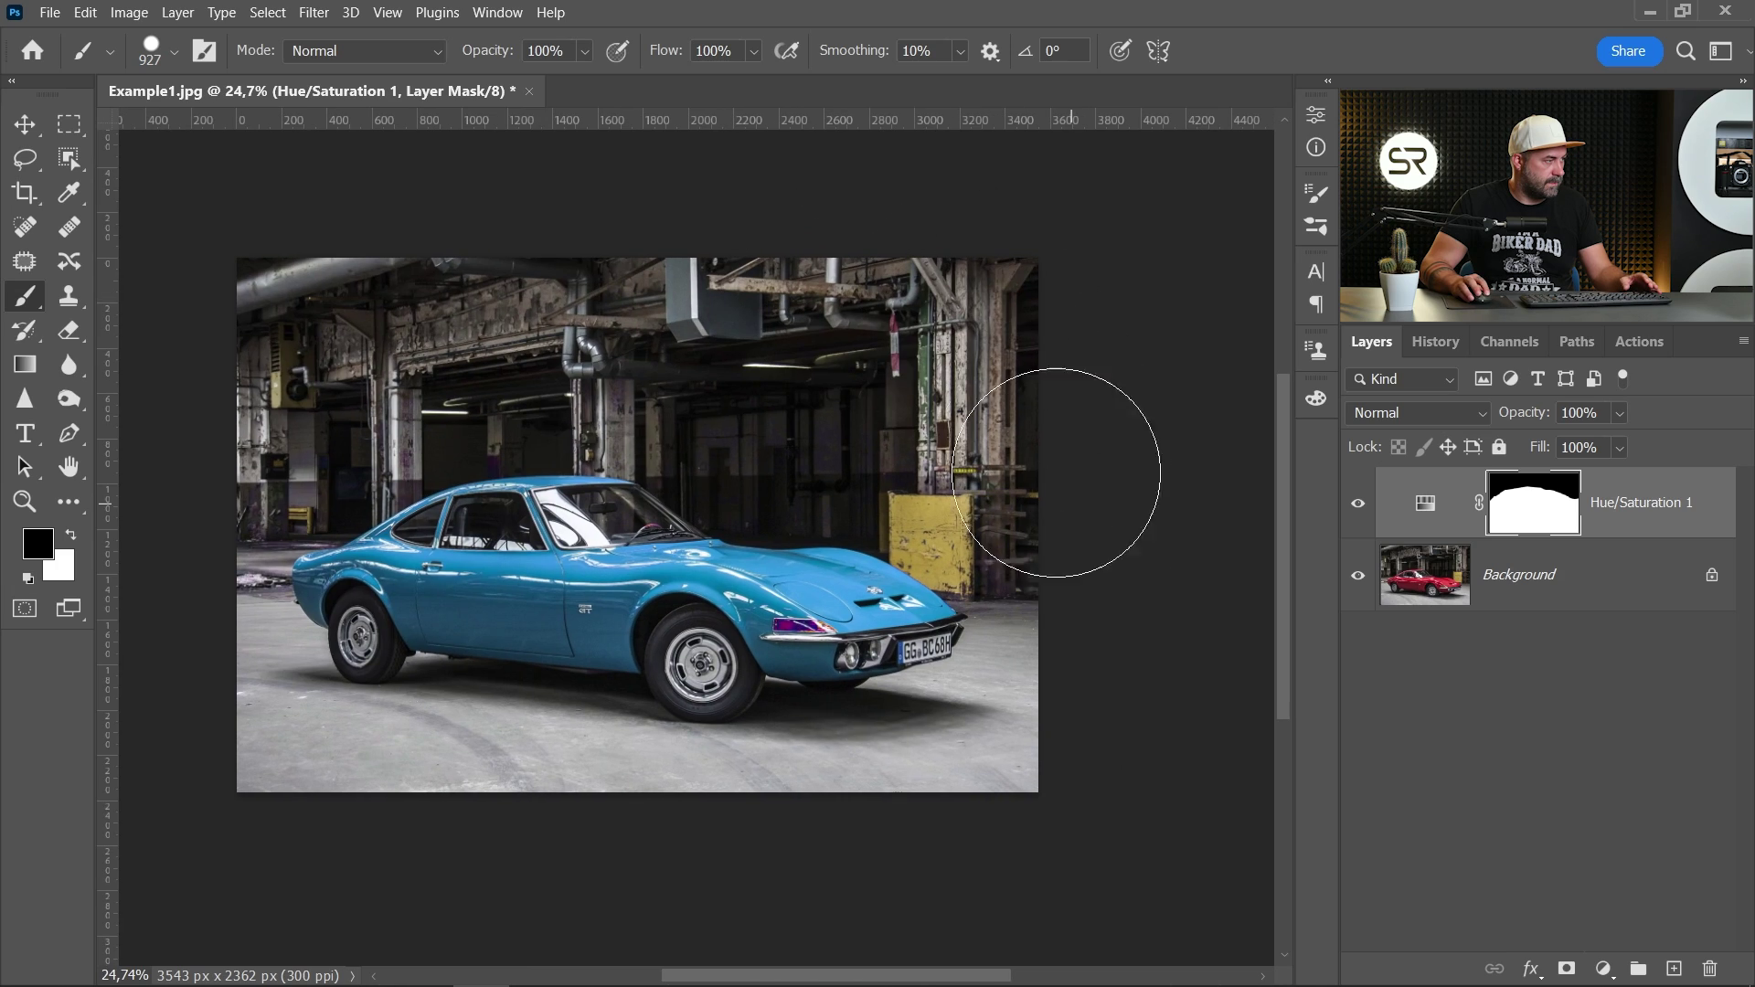
{"action": "mouse_move", "coordinate": [1095, 760]}
{"action": "left_mouse_down"}
{"action": "mouse_move", "coordinate": [823, 842]}
{"action": "mouse_move", "coordinate": [439, 842]}
{"action": "mouse_move", "coordinate": [203, 783]}
{"action": "left_mouse_up"}
- Reduce the brush to 179 px and mask out the dark background along the hood and the windshield pillar
{"action": "scroll", "coordinate": [873, 521], "scroll_direction": "up", "scroll_amount": 2}
{"action": "scroll", "coordinate": [873, 521], "scroll_direction": "up", "scroll_amount": 4}
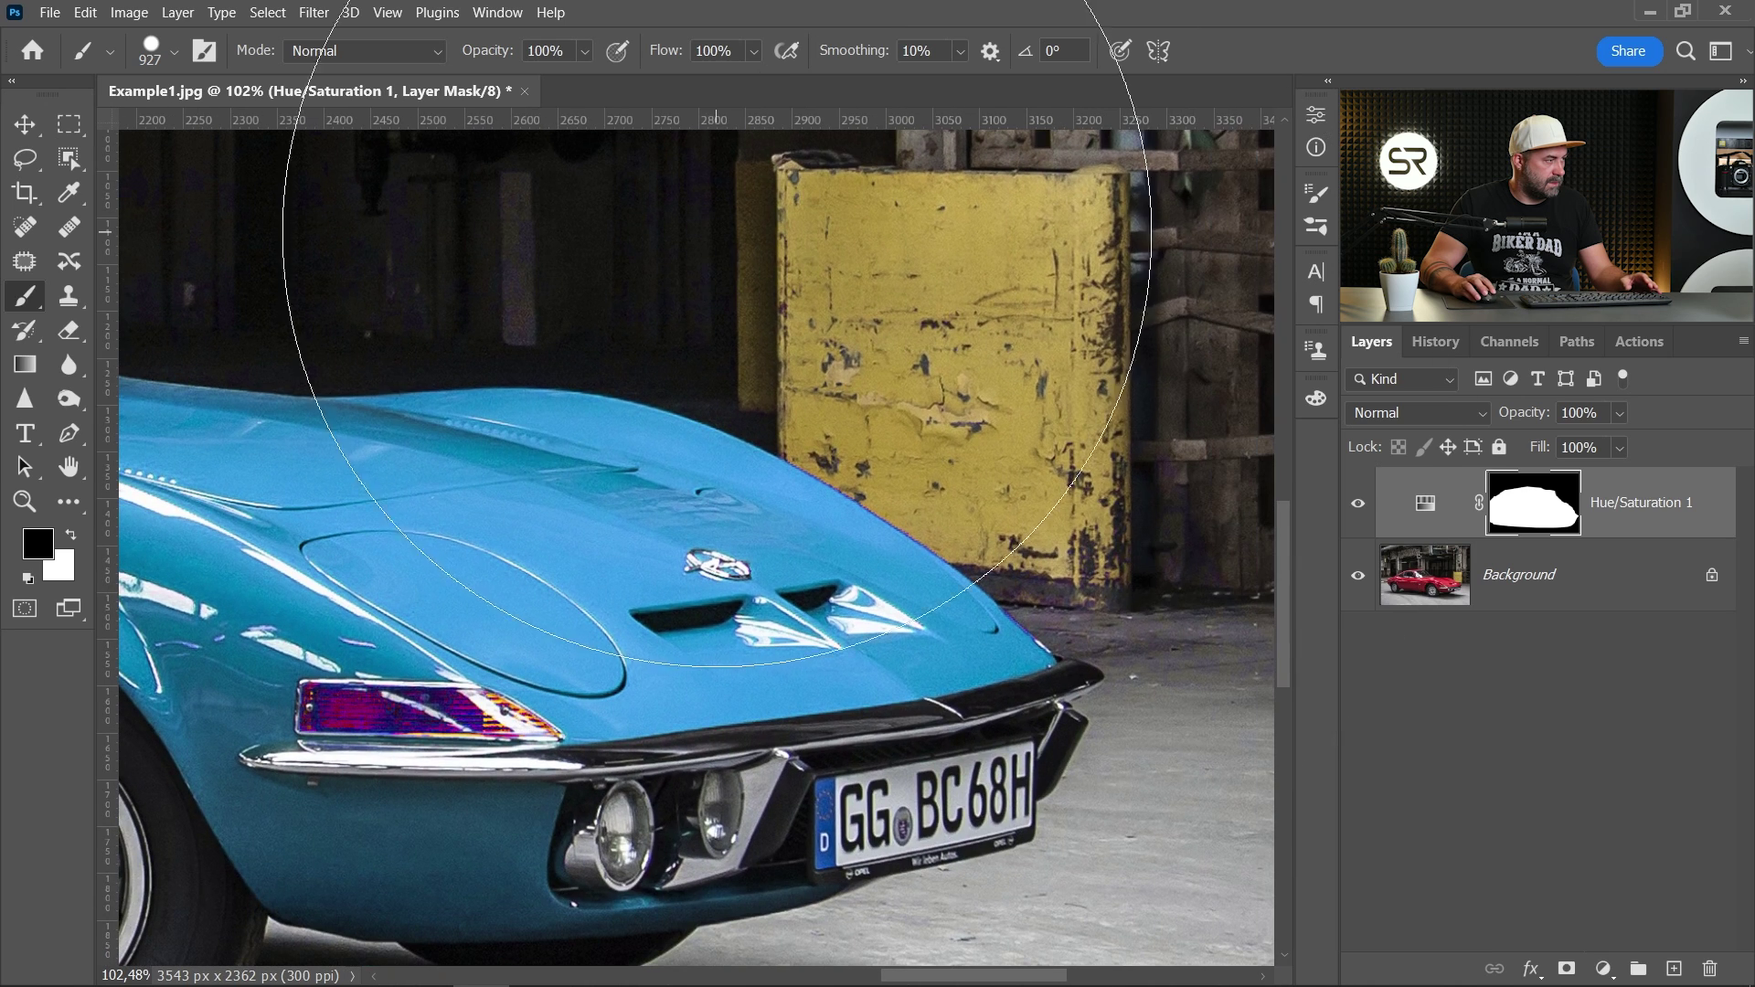
{"action": "left_click_drag", "start_coordinate": [980, 386], "coordinate": [769, 398]}
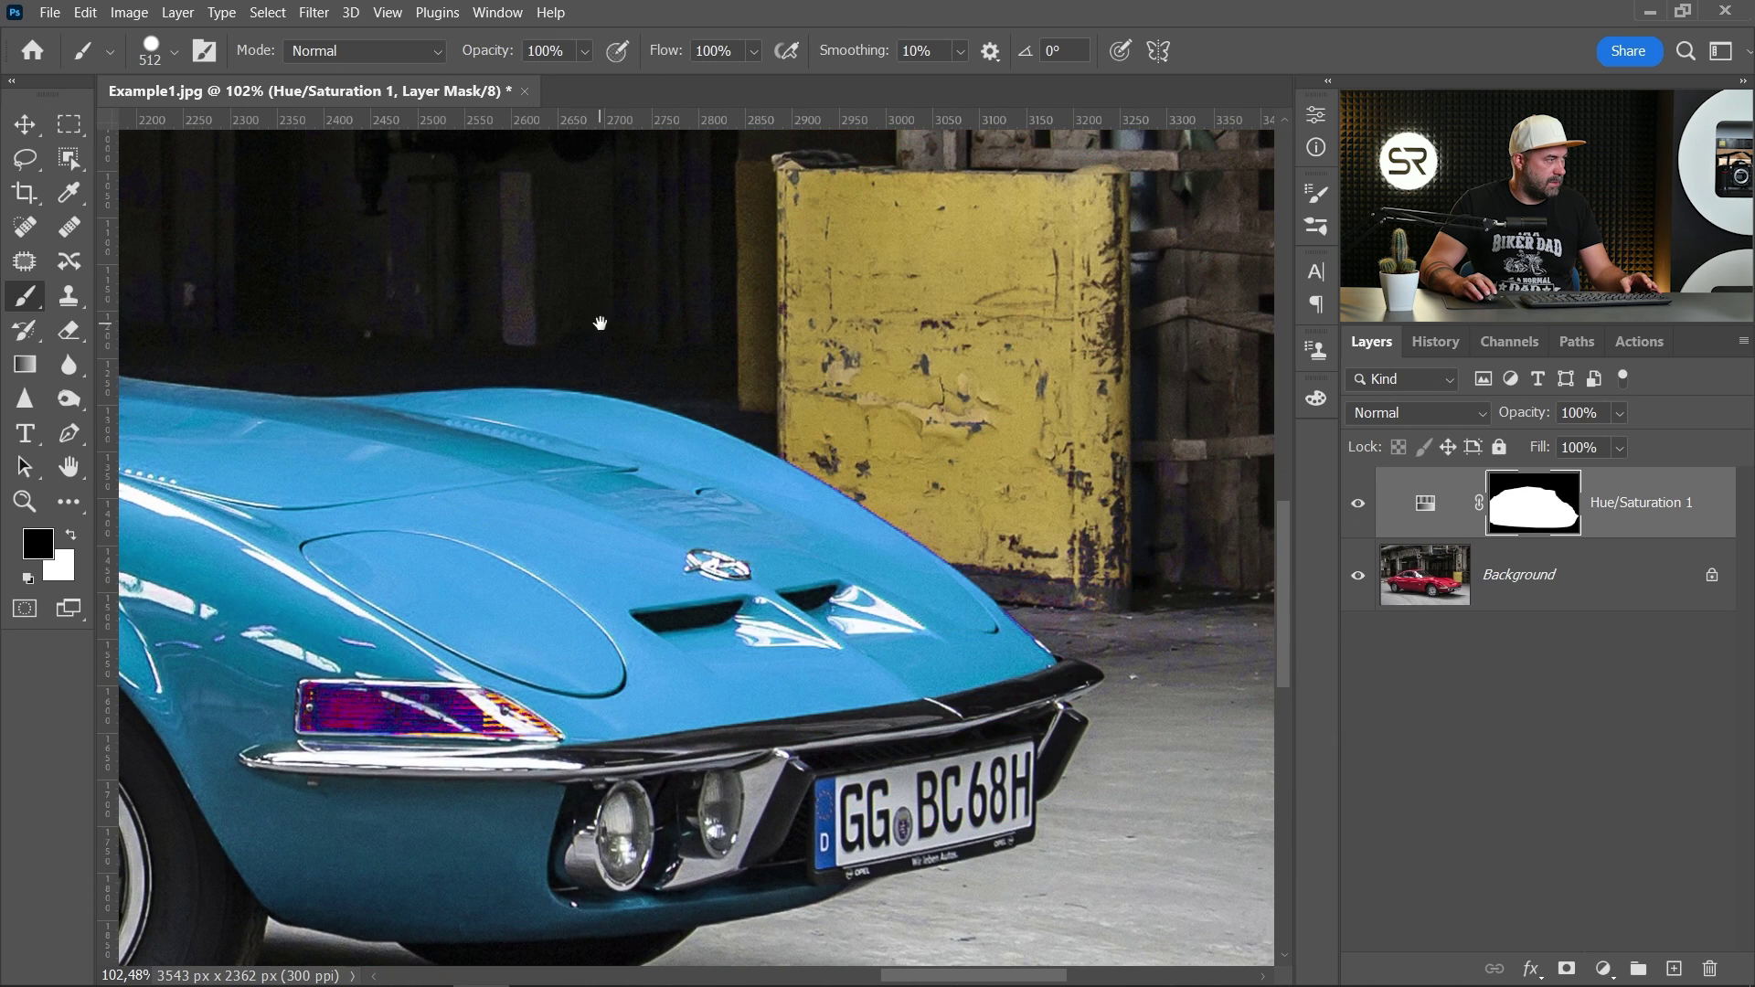
{"action": "mouse_move", "coordinate": [599, 320]}
{"action": "left_mouse_down"}
{"action": "mouse_move", "coordinate": [780, 360]}
{"action": "mouse_move", "coordinate": [564, 325]}
{"action": "left_mouse_up"}
{"action": "mouse_move", "coordinate": [850, 326]}
{"action": "left_mouse_down"}
{"action": "mouse_move", "coordinate": [915, 383]}
{"action": "mouse_move", "coordinate": [1019, 411]}
{"action": "left_mouse_up"}
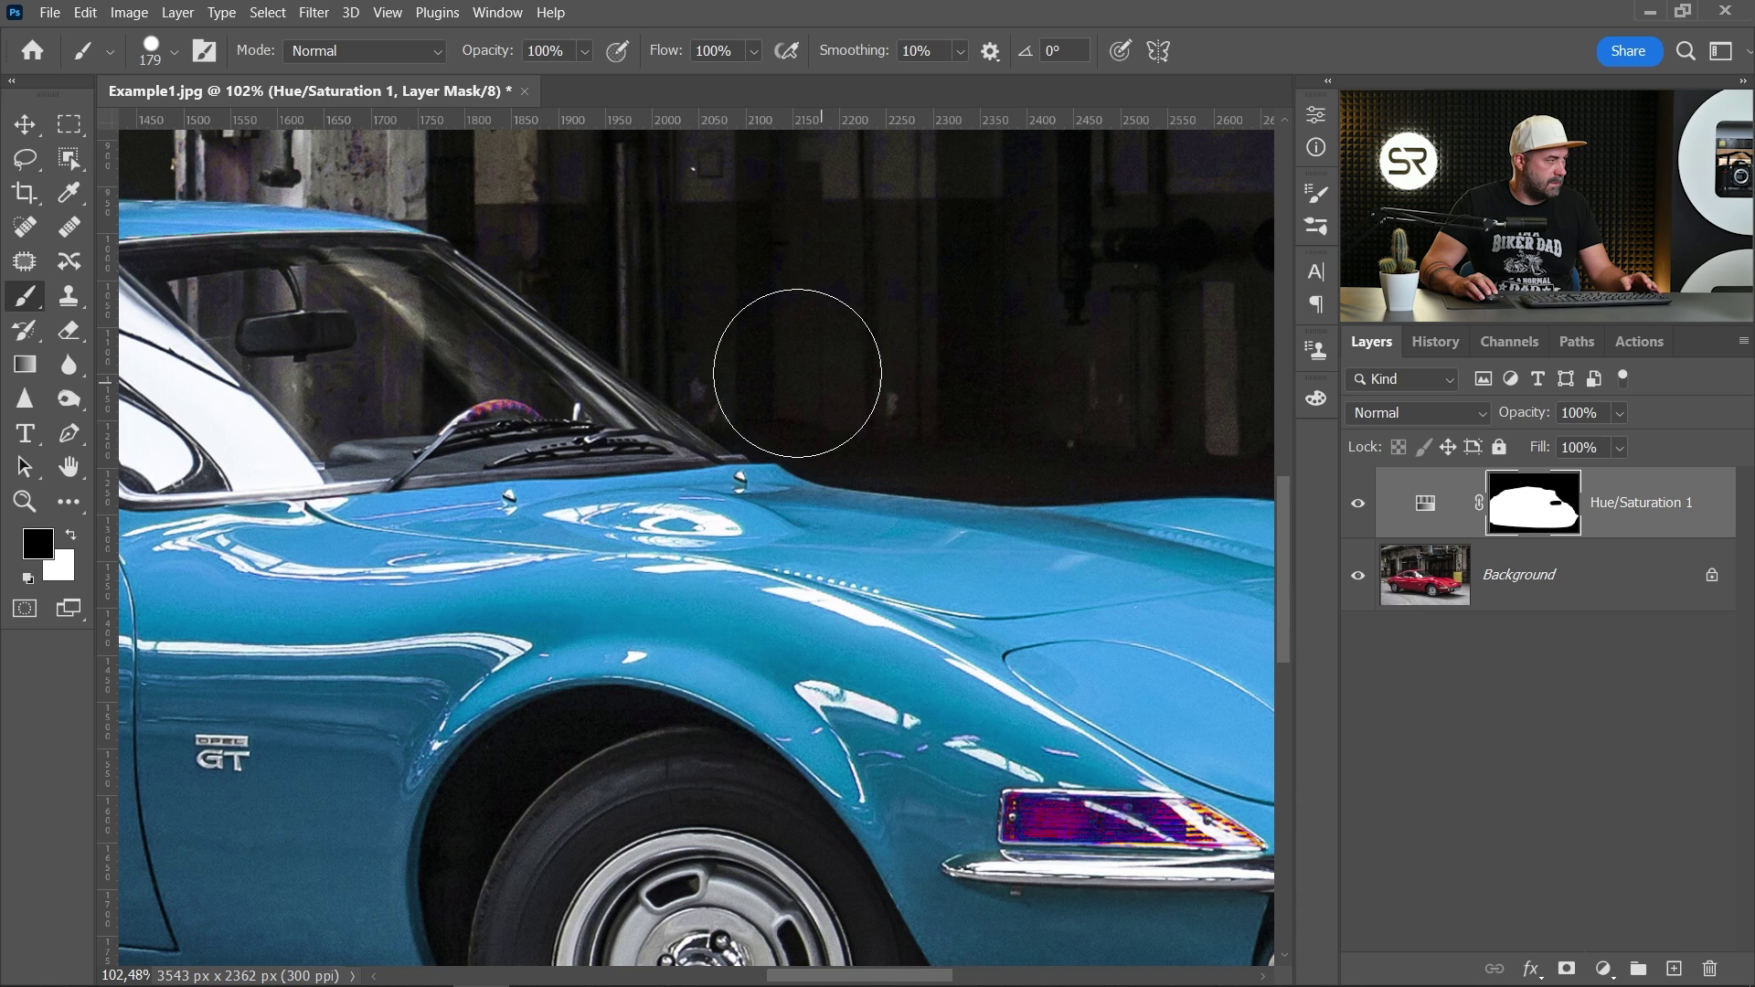
{"action": "left_click_drag", "start_coordinate": [718, 325], "coordinate": [1014, 547]}
{"action": "scroll", "coordinate": [1014, 546], "scroll_direction": "up", "scroll_amount": 3}
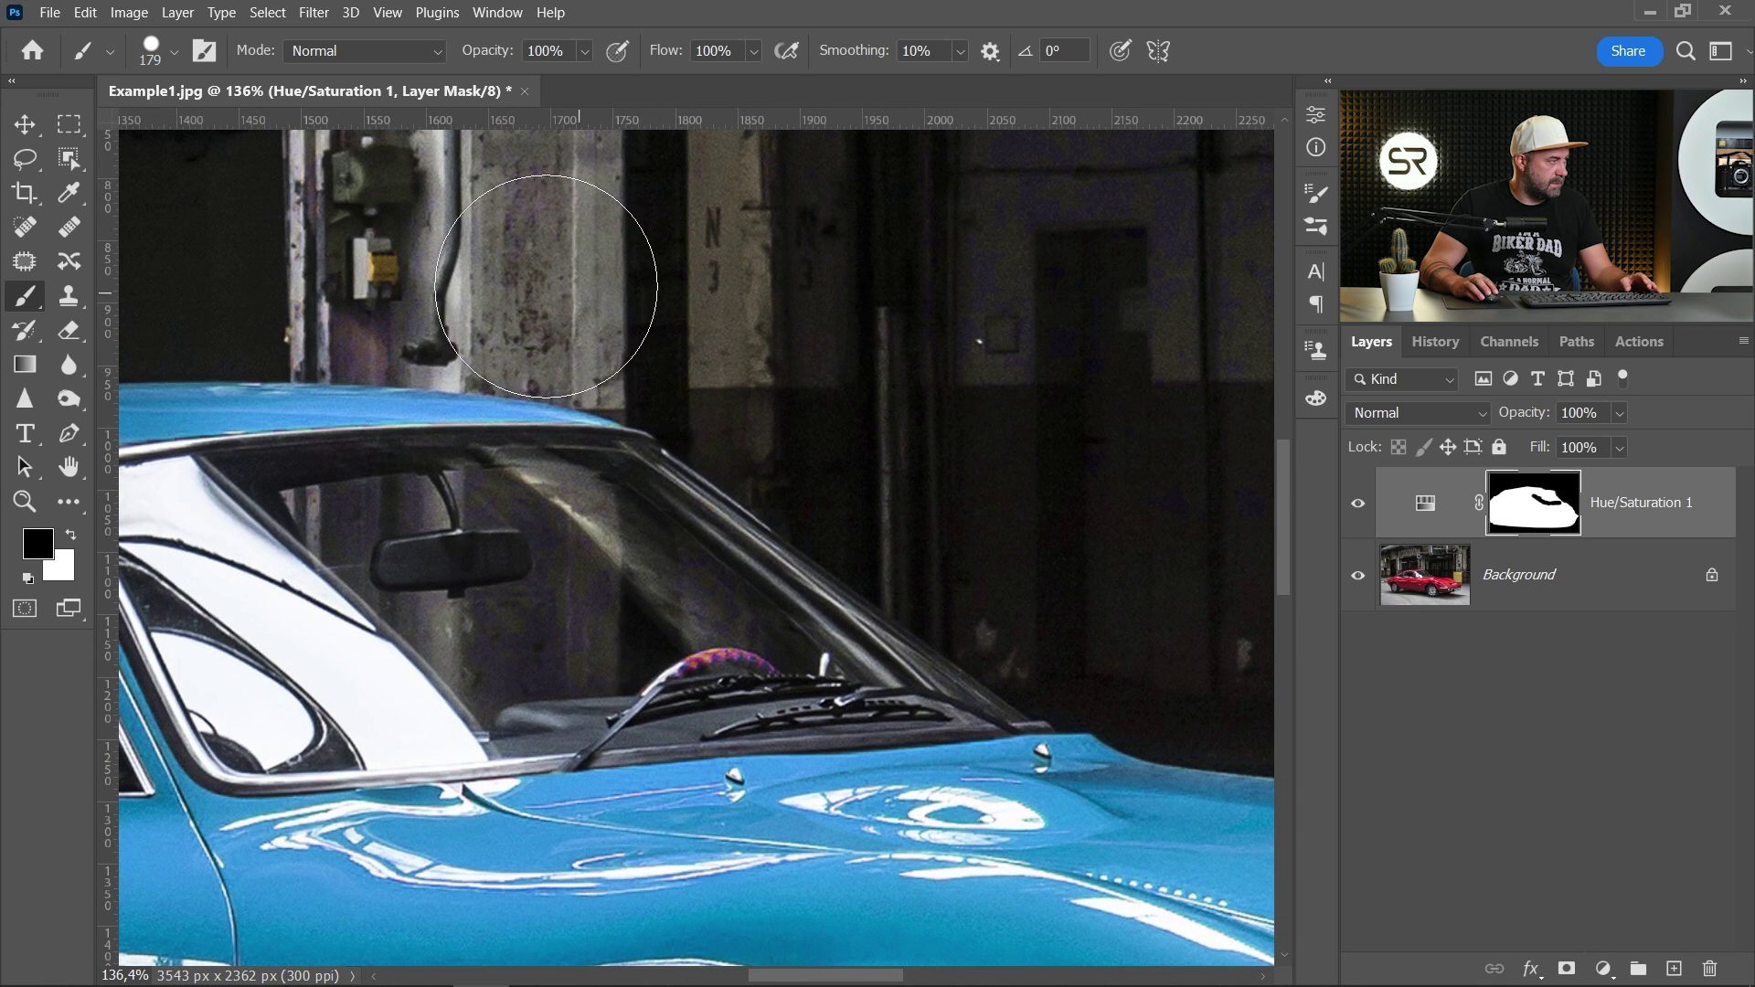
- Mask out the background along the car's roofline, from the windshield back to the rear side window
{"action": "left_click_drag", "start_coordinate": [540, 274], "coordinate": [924, 333]}
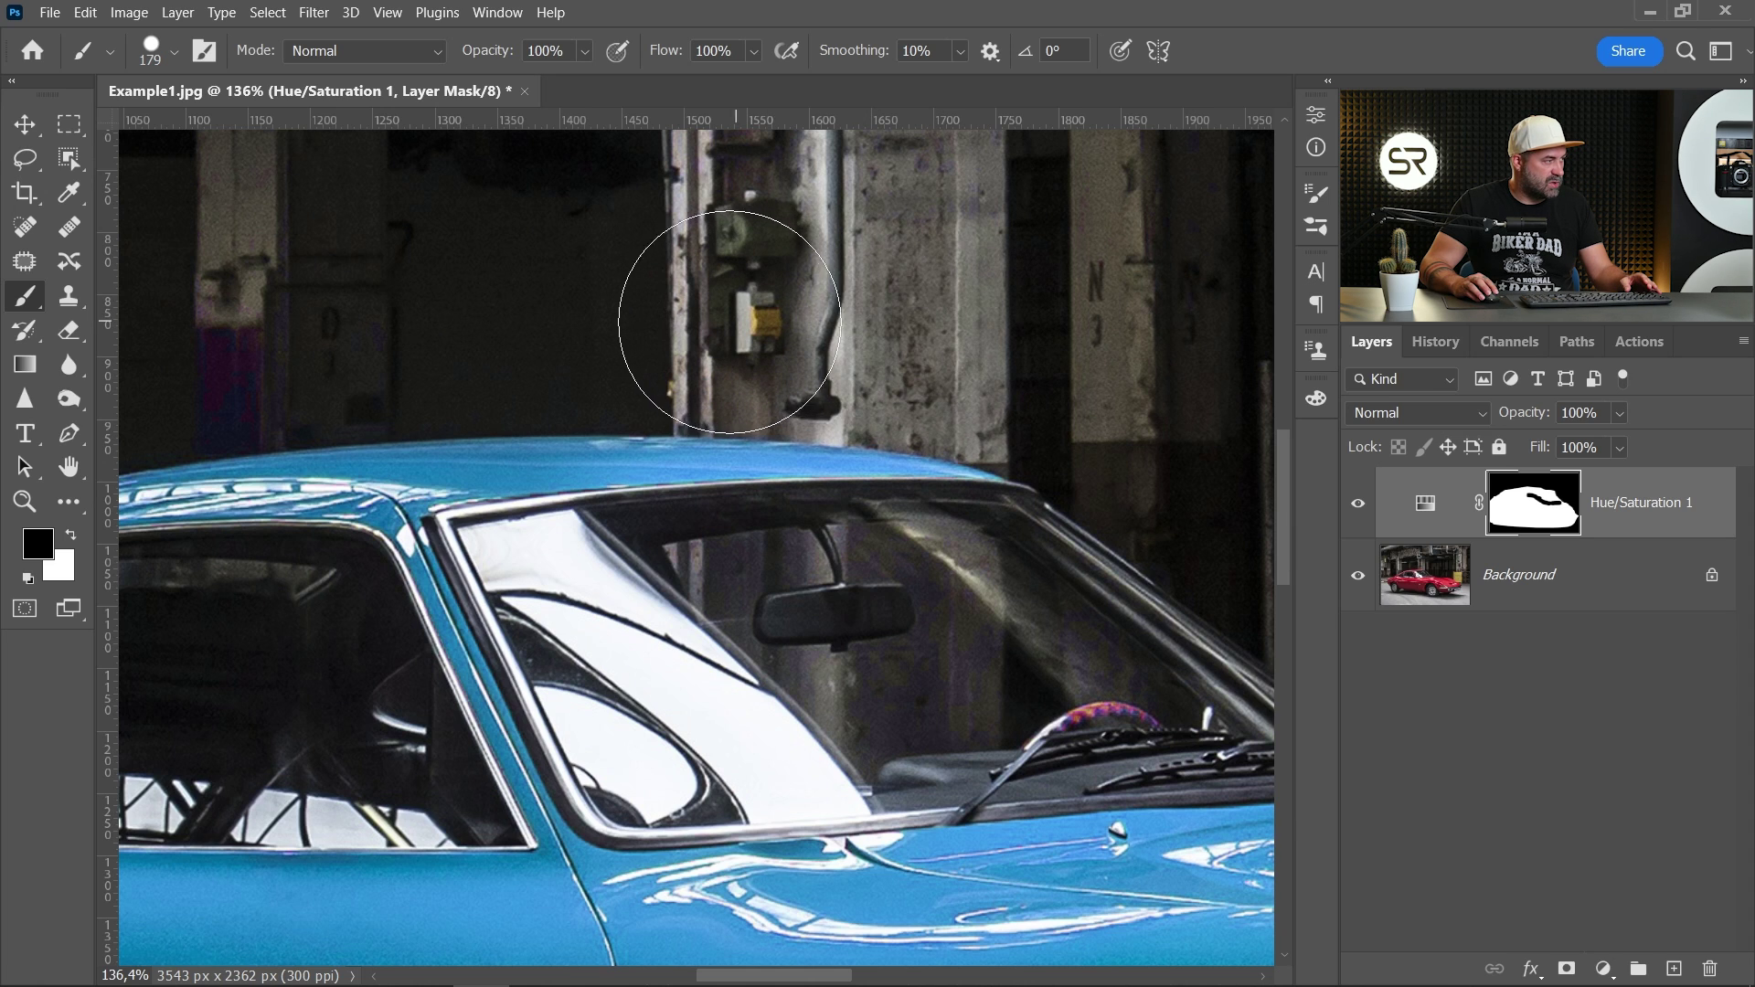
{"action": "left_click_drag", "start_coordinate": [650, 319], "coordinate": [899, 319]}
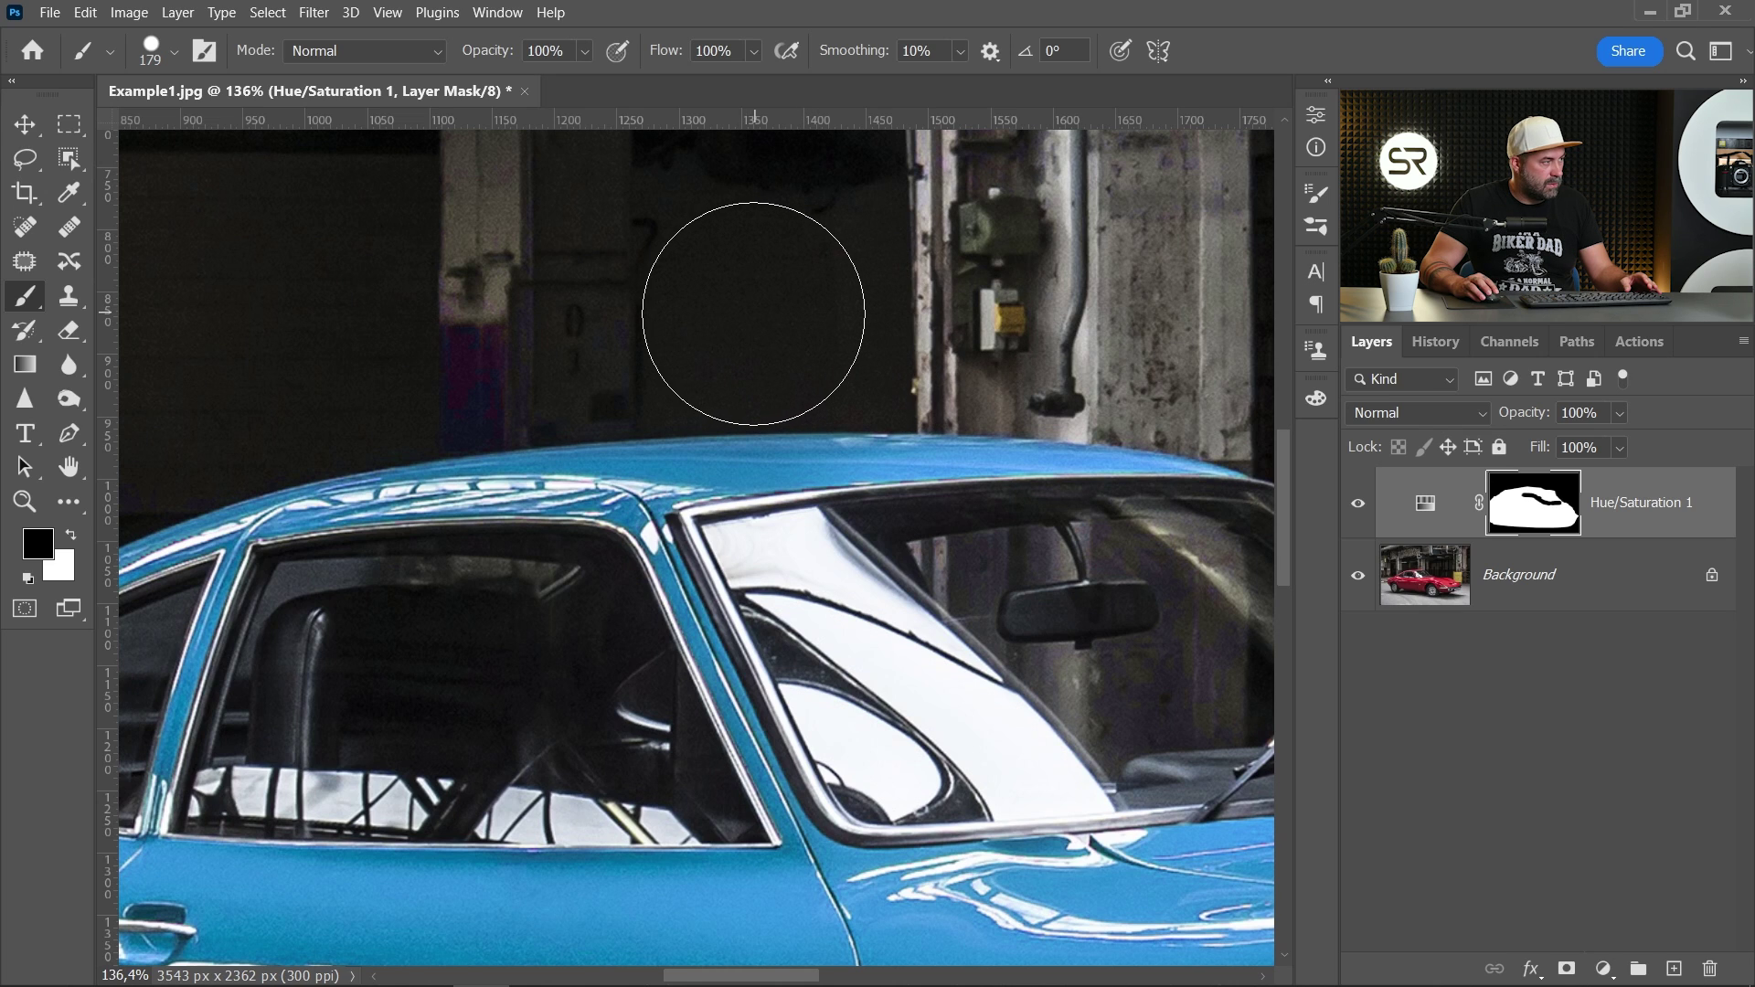
{"action": "mouse_move", "coordinate": [647, 302]}
{"action": "left_mouse_down"}
{"action": "mouse_move", "coordinate": [817, 315]}
{"action": "mouse_move", "coordinate": [697, 319]}
{"action": "mouse_move", "coordinate": [1085, 271]}
{"action": "left_mouse_up"}
{"action": "scroll", "coordinate": [655, 352], "scroll_direction": "up", "scroll_amount": 2}
{"action": "mouse_move", "coordinate": [625, 380]}
{"action": "left_mouse_down"}
{"action": "mouse_move", "coordinate": [656, 403]}
{"action": "mouse_move", "coordinate": [573, 449]}
{"action": "left_mouse_up"}
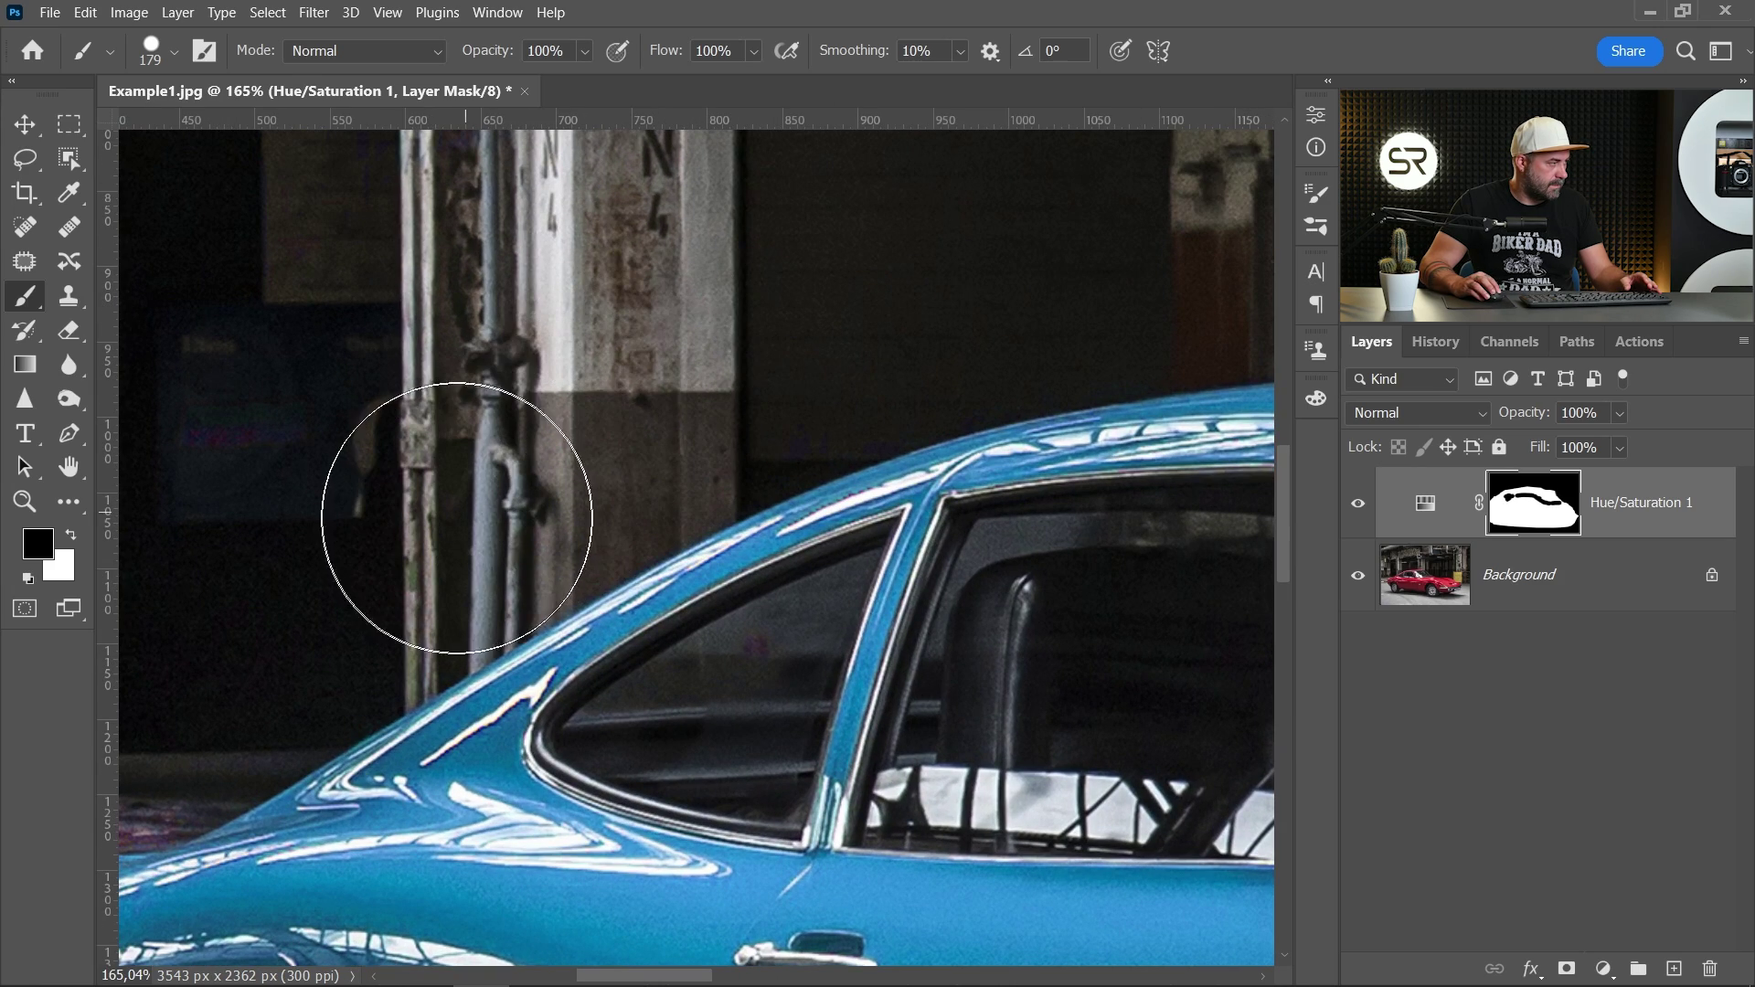
- Enlarge the brush to 223 px and mask out the pillars, wall and stained floor behind the car's rear
{"action": "scroll", "coordinate": [402, 421], "scroll_direction": "down", "scroll_amount": 3}
{"action": "key", "text": "bracketright"}
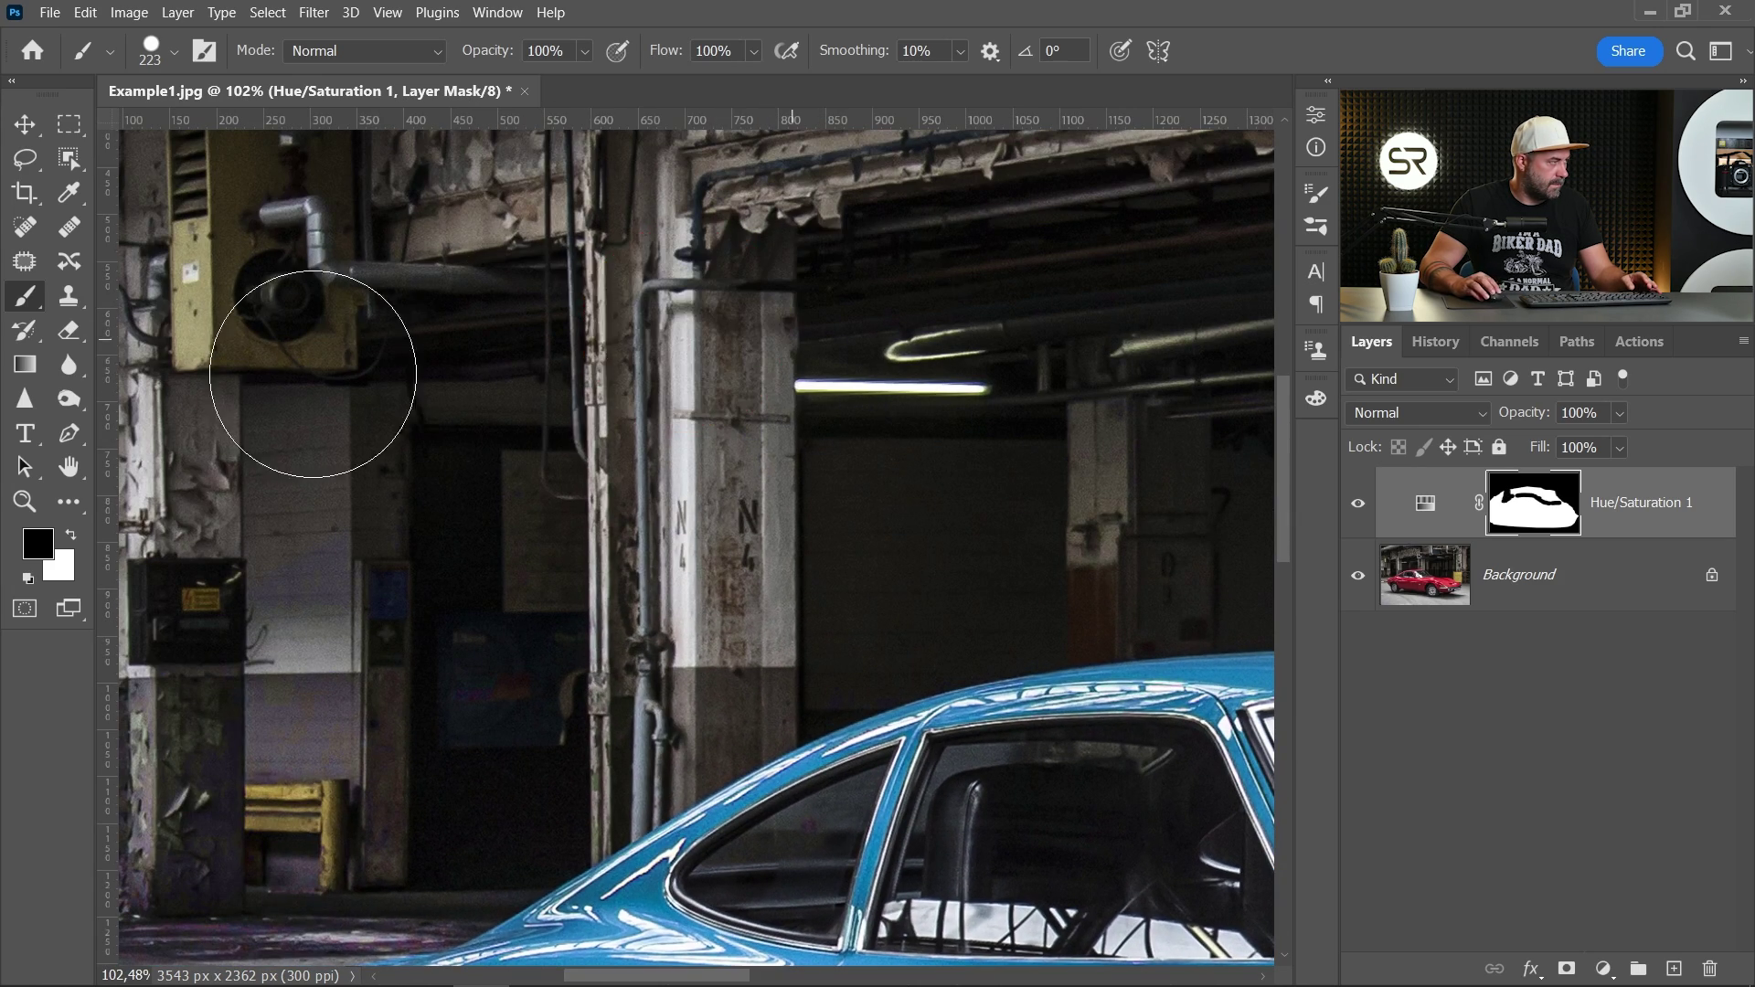
{"action": "mouse_move", "coordinate": [153, 833]}
{"action": "left_mouse_down"}
{"action": "mouse_move", "coordinate": [462, 423]}
{"action": "mouse_move", "coordinate": [614, 367]}
{"action": "mouse_move", "coordinate": [511, 601]}
{"action": "left_mouse_up"}
{"action": "scroll", "coordinate": [608, 356], "scroll_direction": "up", "scroll_amount": 1}
{"action": "left_click_drag", "start_coordinate": [184, 327], "coordinate": [352, 665]}
{"action": "scroll", "coordinate": [640, 676], "scroll_direction": "up", "scroll_amount": 3}
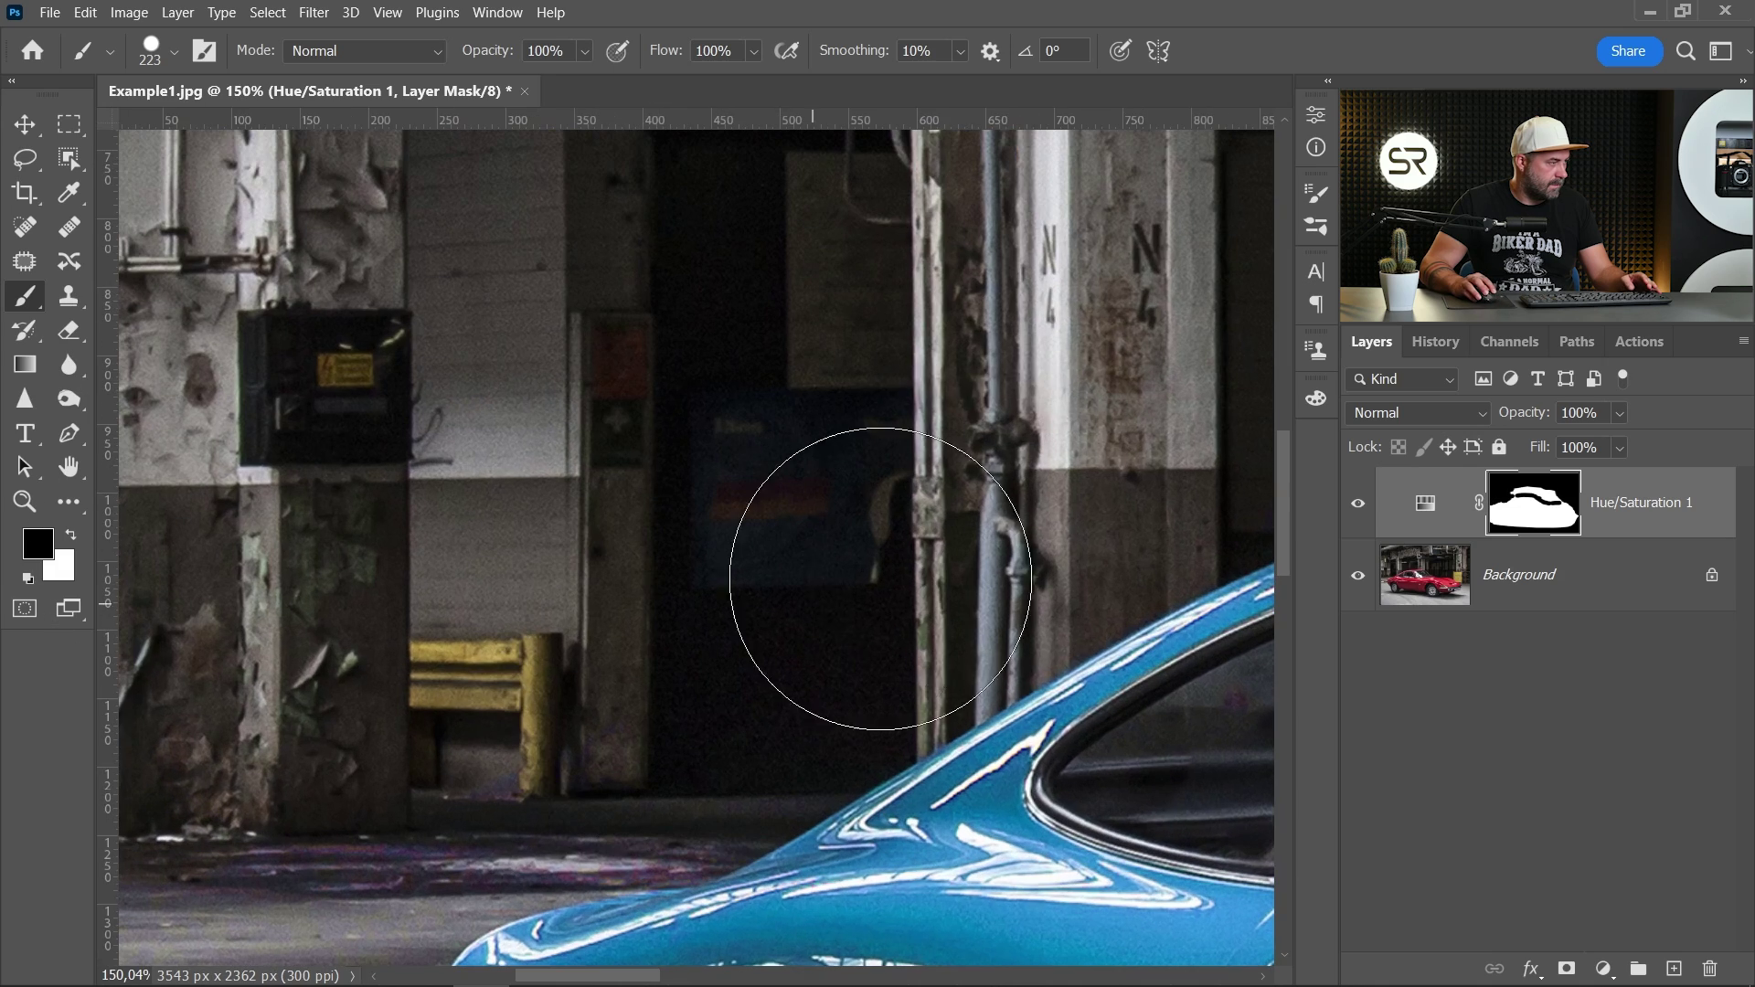
{"action": "mouse_move", "coordinate": [886, 579]}
{"action": "left_mouse_down"}
{"action": "mouse_move", "coordinate": [783, 630]}
{"action": "mouse_move", "coordinate": [676, 728]}
{"action": "left_mouse_up"}
{"action": "mouse_move", "coordinate": [677, 728]}
{"action": "left_mouse_down"}
{"action": "mouse_move", "coordinate": [835, 430]}
{"action": "mouse_move", "coordinate": [686, 454]}
{"action": "mouse_move", "coordinate": [415, 693]}
{"action": "mouse_move", "coordinate": [370, 785]}
{"action": "left_mouse_up"}
- Reduce the brush to 100 px and mask out the floor around the car's rear end and bumper
{"action": "scroll", "coordinate": [502, 647], "scroll_direction": "up", "scroll_amount": 3}
{"action": "left_click_drag", "start_coordinate": [503, 647], "coordinate": [619, 341]}
{"action": "key", "text": "bracketleft"}
{"action": "key", "text": "bracketleft"}
{"action": "key", "text": "bracketleft"}
{"action": "key", "text": "bracketleft"}
{"action": "key", "text": "bracketleft"}
{"action": "mouse_move", "coordinate": [877, 212]}
{"action": "left_mouse_down"}
{"action": "mouse_move", "coordinate": [674, 324]}
{"action": "mouse_move", "coordinate": [642, 607]}
{"action": "mouse_move", "coordinate": [664, 628]}
{"action": "left_mouse_up"}
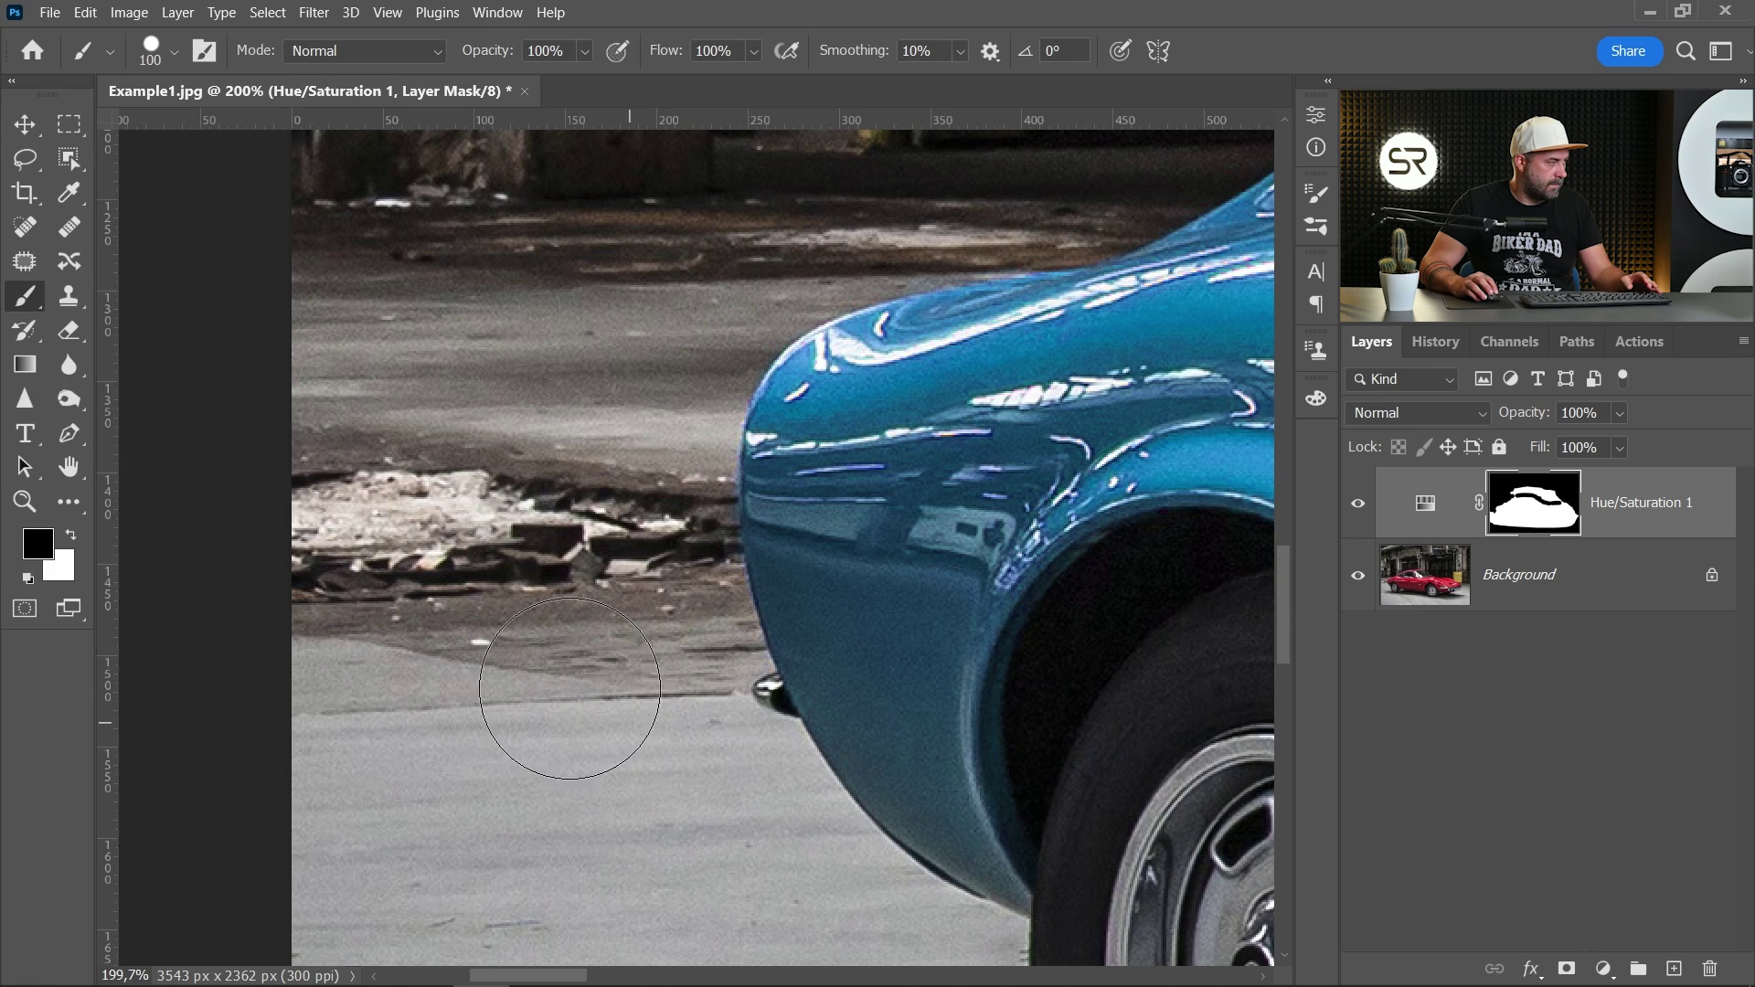
{"action": "left_click_drag", "start_coordinate": [729, 858], "coordinate": [631, 310]}
- Mask out the tires and the shadowed ground beneath the car
{"action": "scroll", "coordinate": [759, 516], "scroll_direction": "down", "scroll_amount": 3}
{"action": "left_click_drag", "start_coordinate": [960, 344], "coordinate": [1076, 629]}
{"action": "scroll", "coordinate": [1076, 629], "scroll_direction": "down", "scroll_amount": 1}
{"action": "scroll", "coordinate": [692, 563], "scroll_direction": "down", "scroll_amount": 4}
{"action": "left_click_drag", "start_coordinate": [1150, 457], "coordinate": [22, 487]}
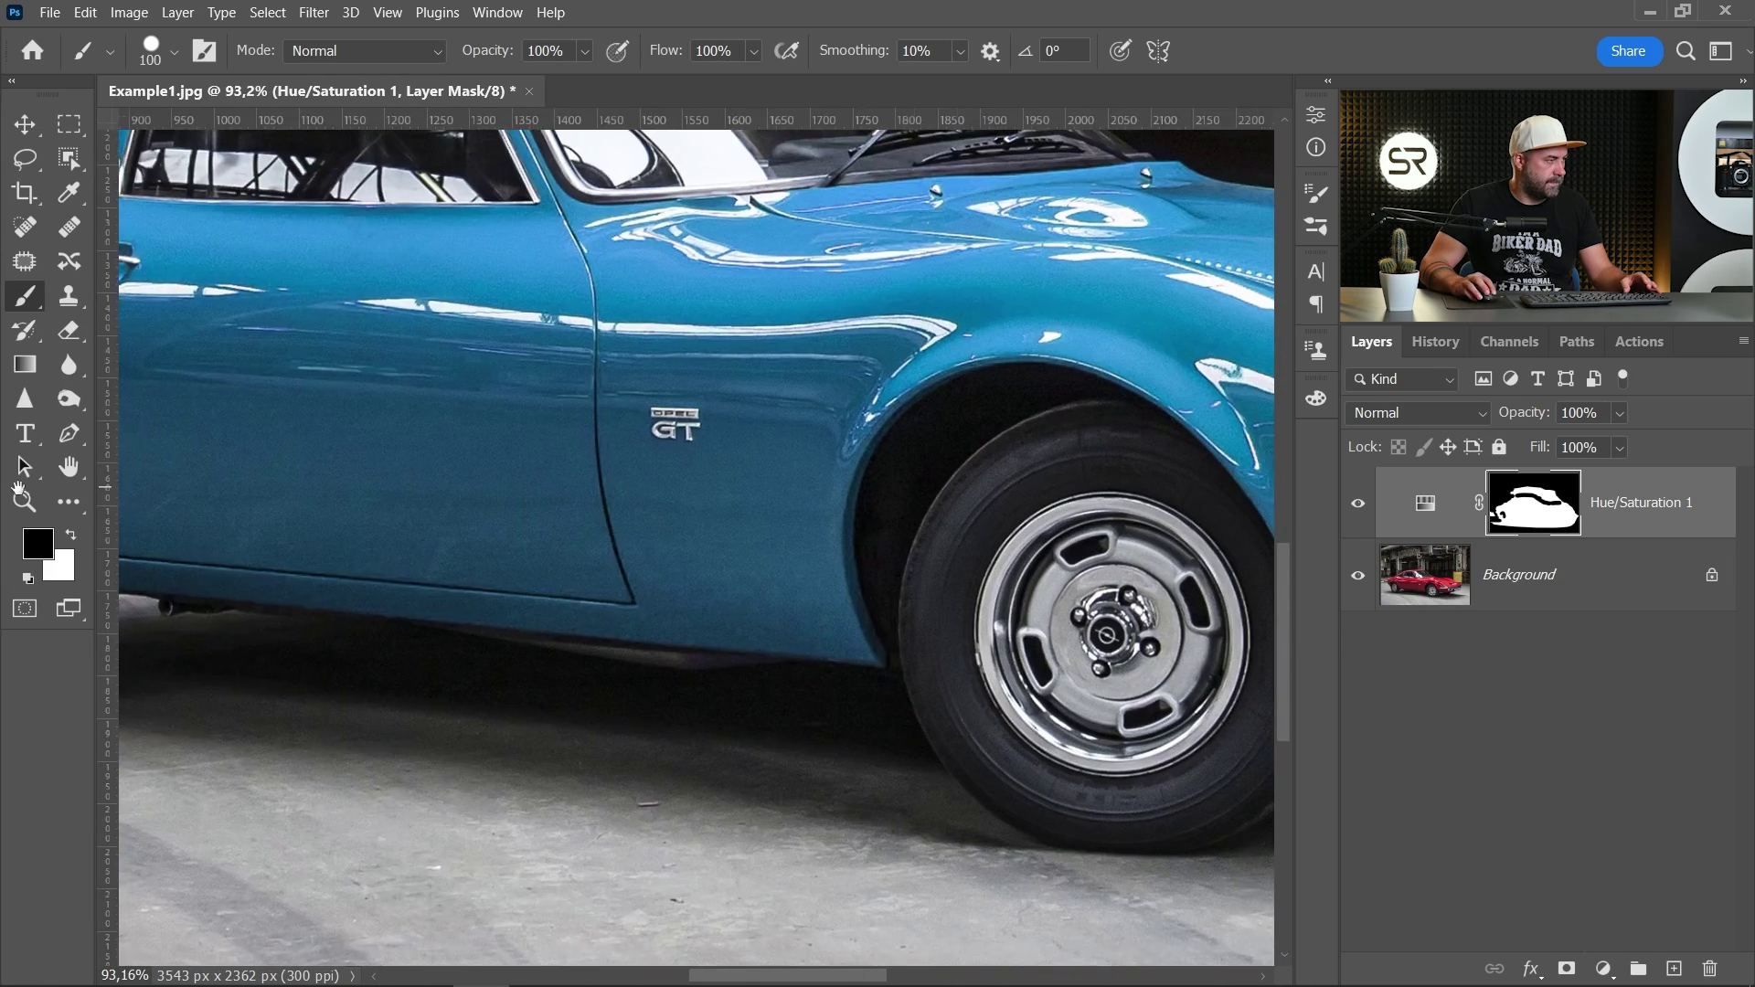
{"action": "mouse_move", "coordinate": [1061, 576]}
{"action": "left_mouse_down"}
{"action": "mouse_move", "coordinate": [708, 505]}
{"action": "mouse_move", "coordinate": [853, 680]}
{"action": "left_mouse_up"}
- Mask the front turn signal with a 20 px brush to restore its original orange color
{"action": "scroll", "coordinate": [758, 639], "scroll_direction": "down", "scroll_amount": 9}
{"action": "scroll", "coordinate": [757, 637], "scroll_direction": "down", "scroll_amount": 2}
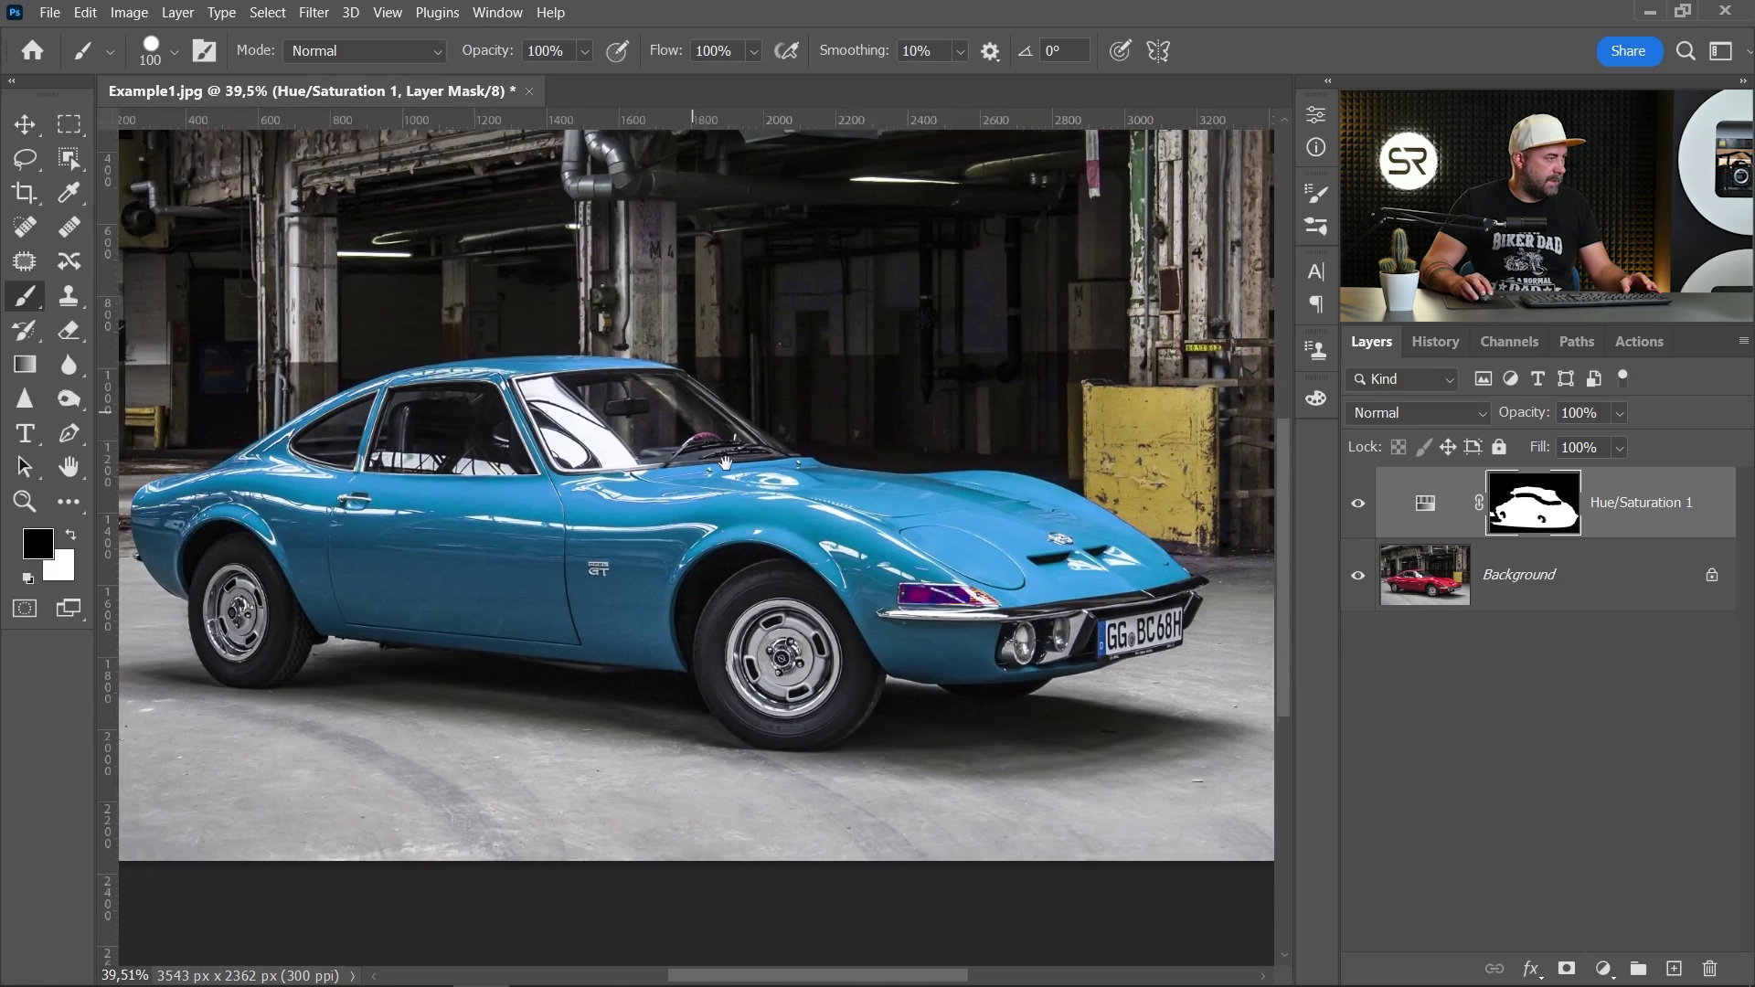
{"action": "scroll", "coordinate": [924, 594], "scroll_direction": "up", "scroll_amount": 8}
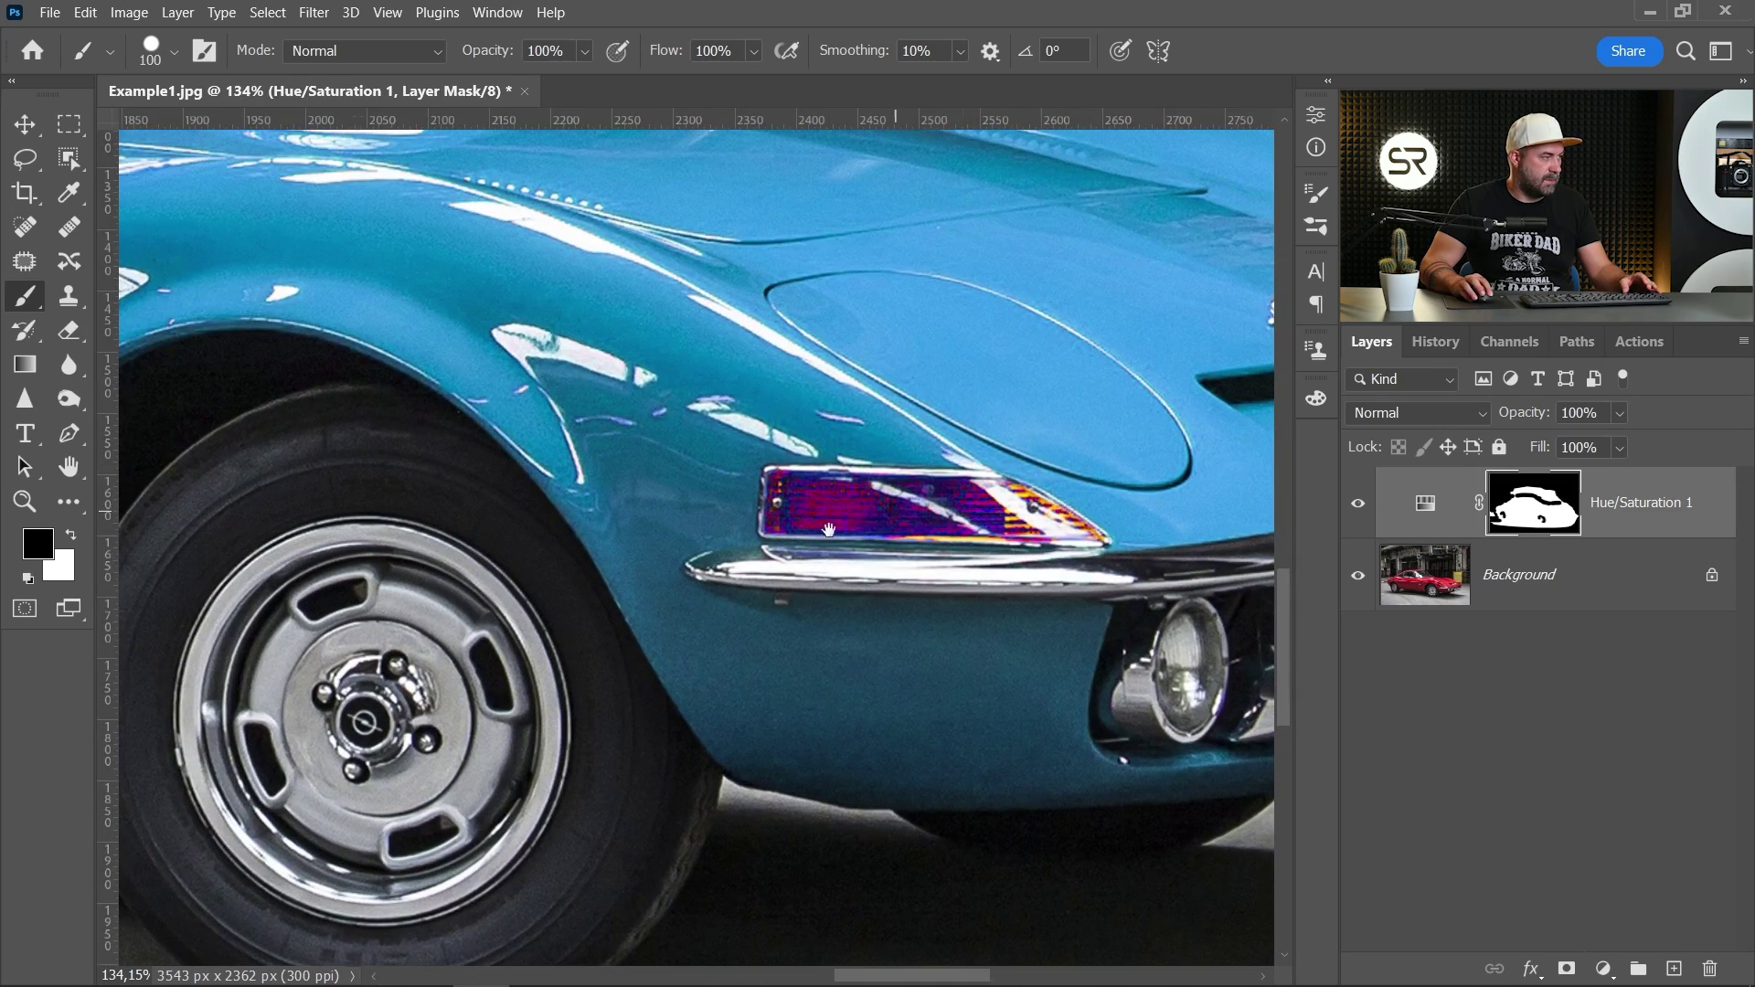
{"action": "mouse_move", "coordinate": [828, 531]}
{"action": "left_mouse_down"}
{"action": "mouse_move", "coordinate": [673, 578]}
{"action": "mouse_move", "coordinate": [582, 525]}
{"action": "mouse_move", "coordinate": [669, 505]}
{"action": "mouse_move", "coordinate": [638, 509]}
{"action": "left_mouse_up"}
{"action": "scroll", "coordinate": [706, 589], "scroll_direction": "up", "scroll_amount": 4}
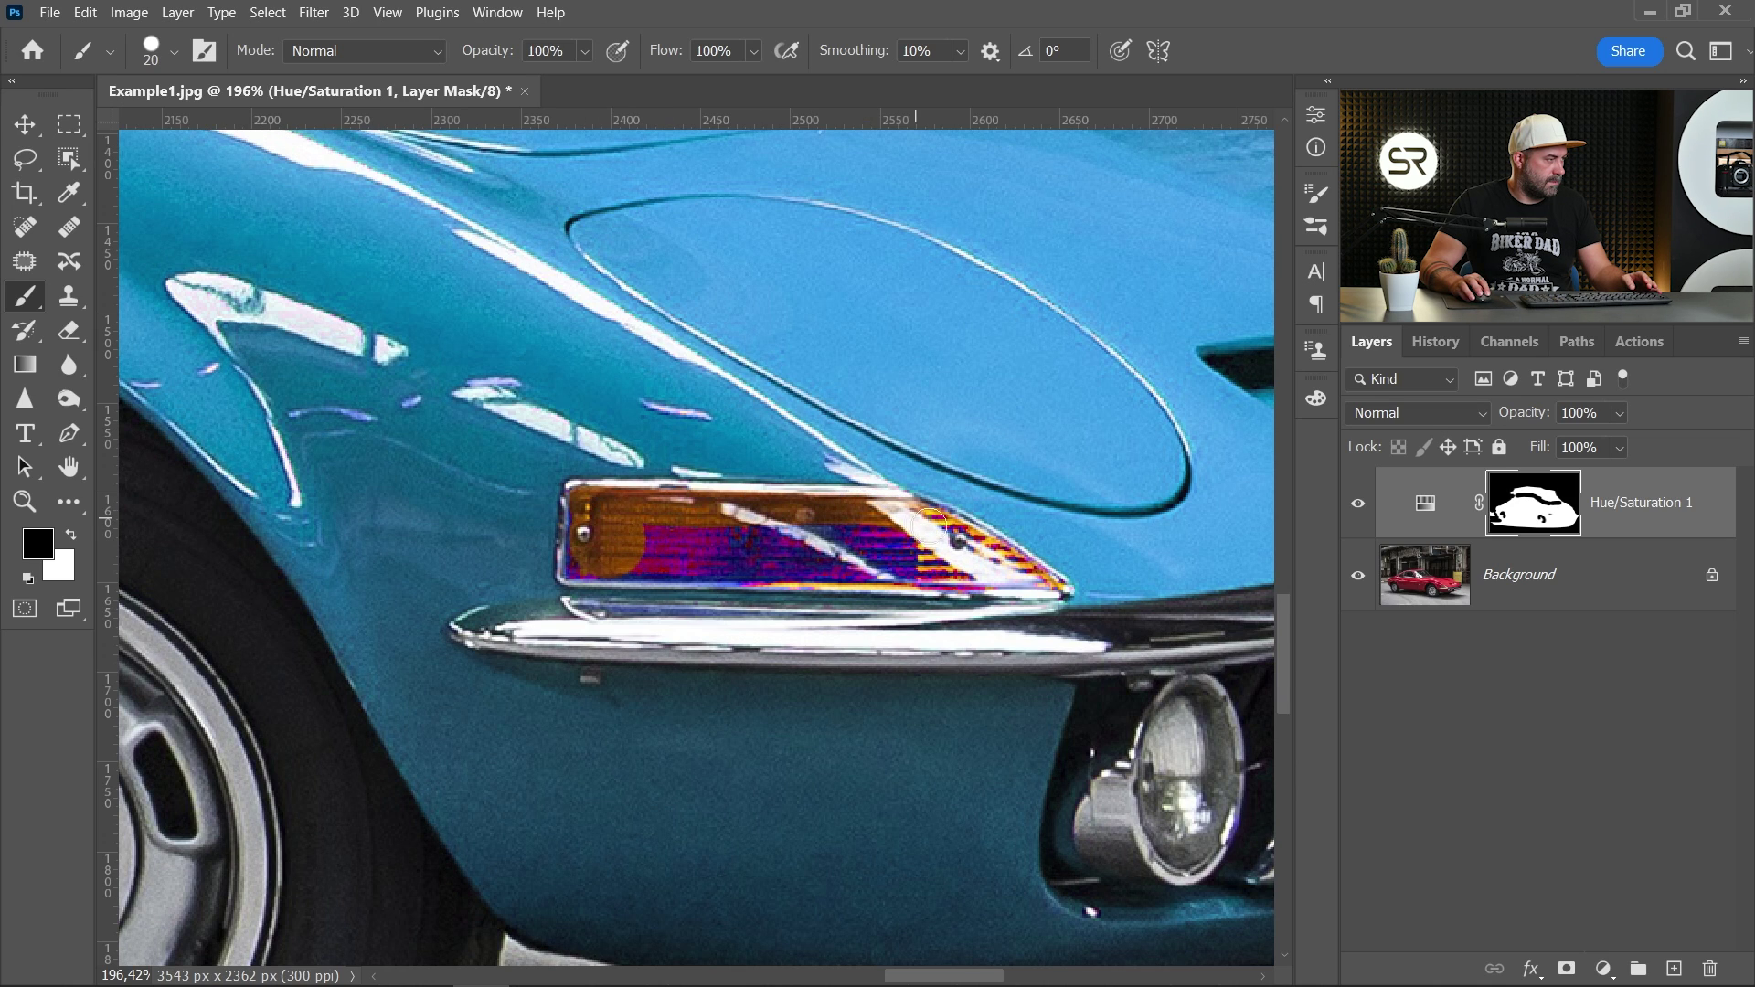
{"action": "left_click_drag", "start_coordinate": [931, 523], "coordinate": [627, 541]}
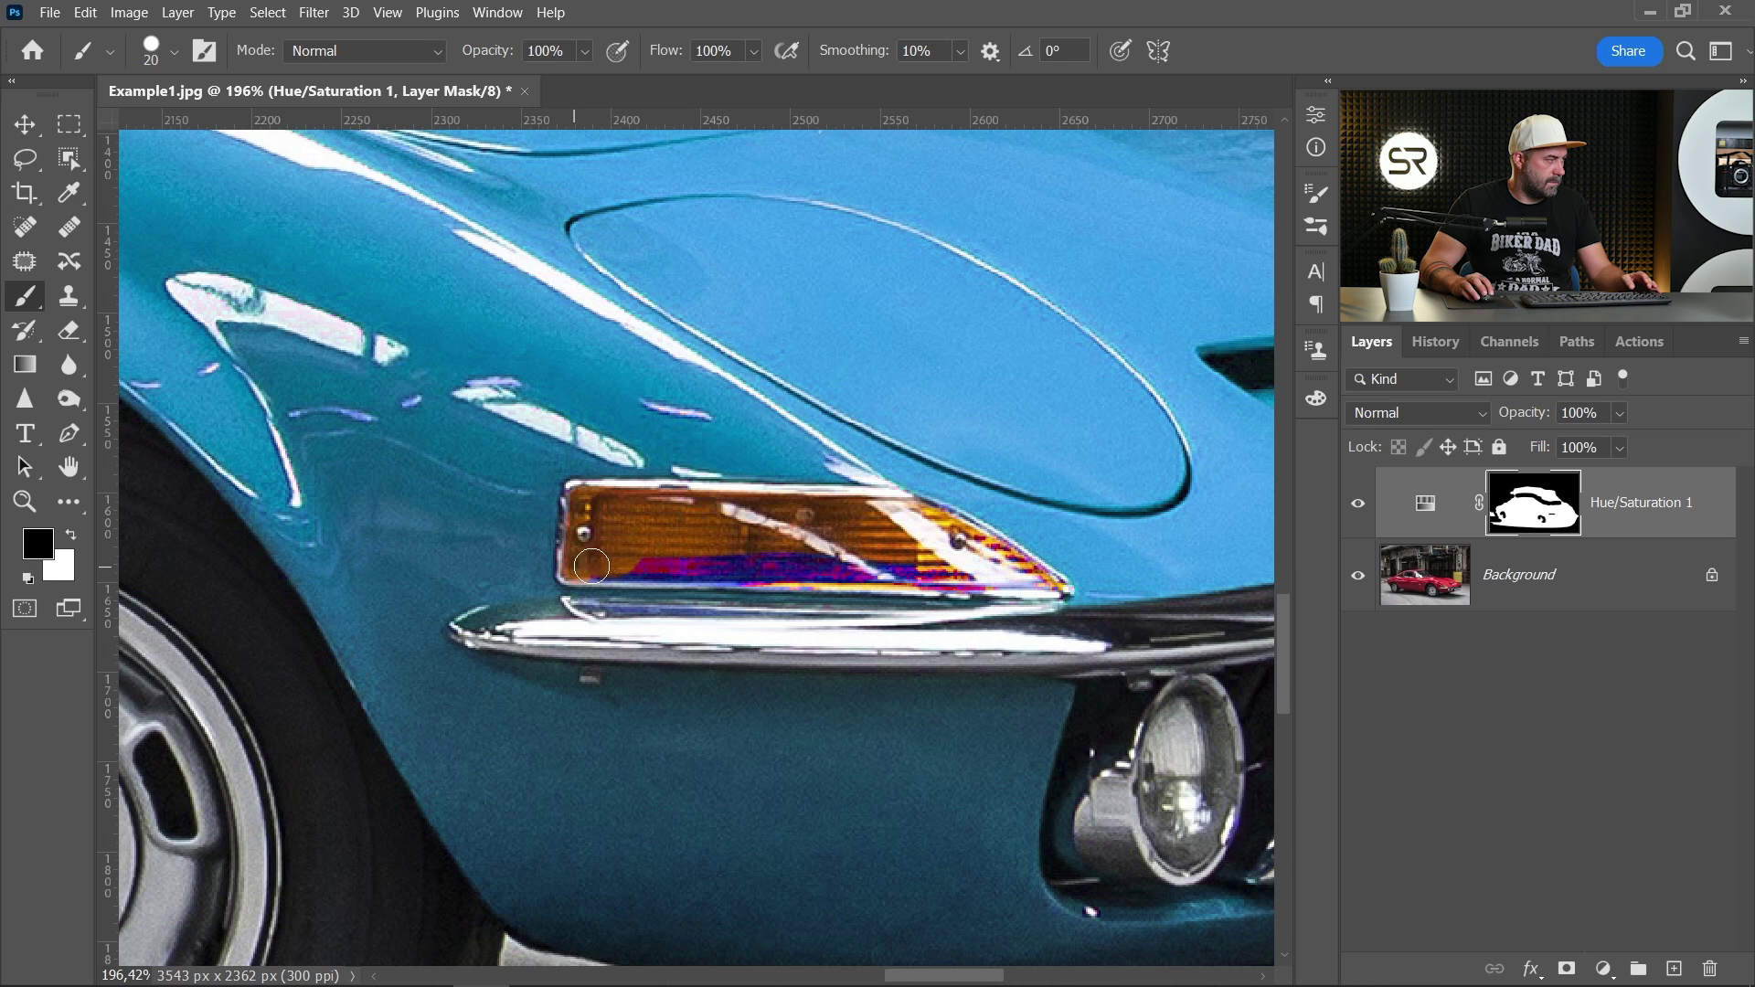
{"action": "left_click_drag", "start_coordinate": [591, 567], "coordinate": [825, 570]}
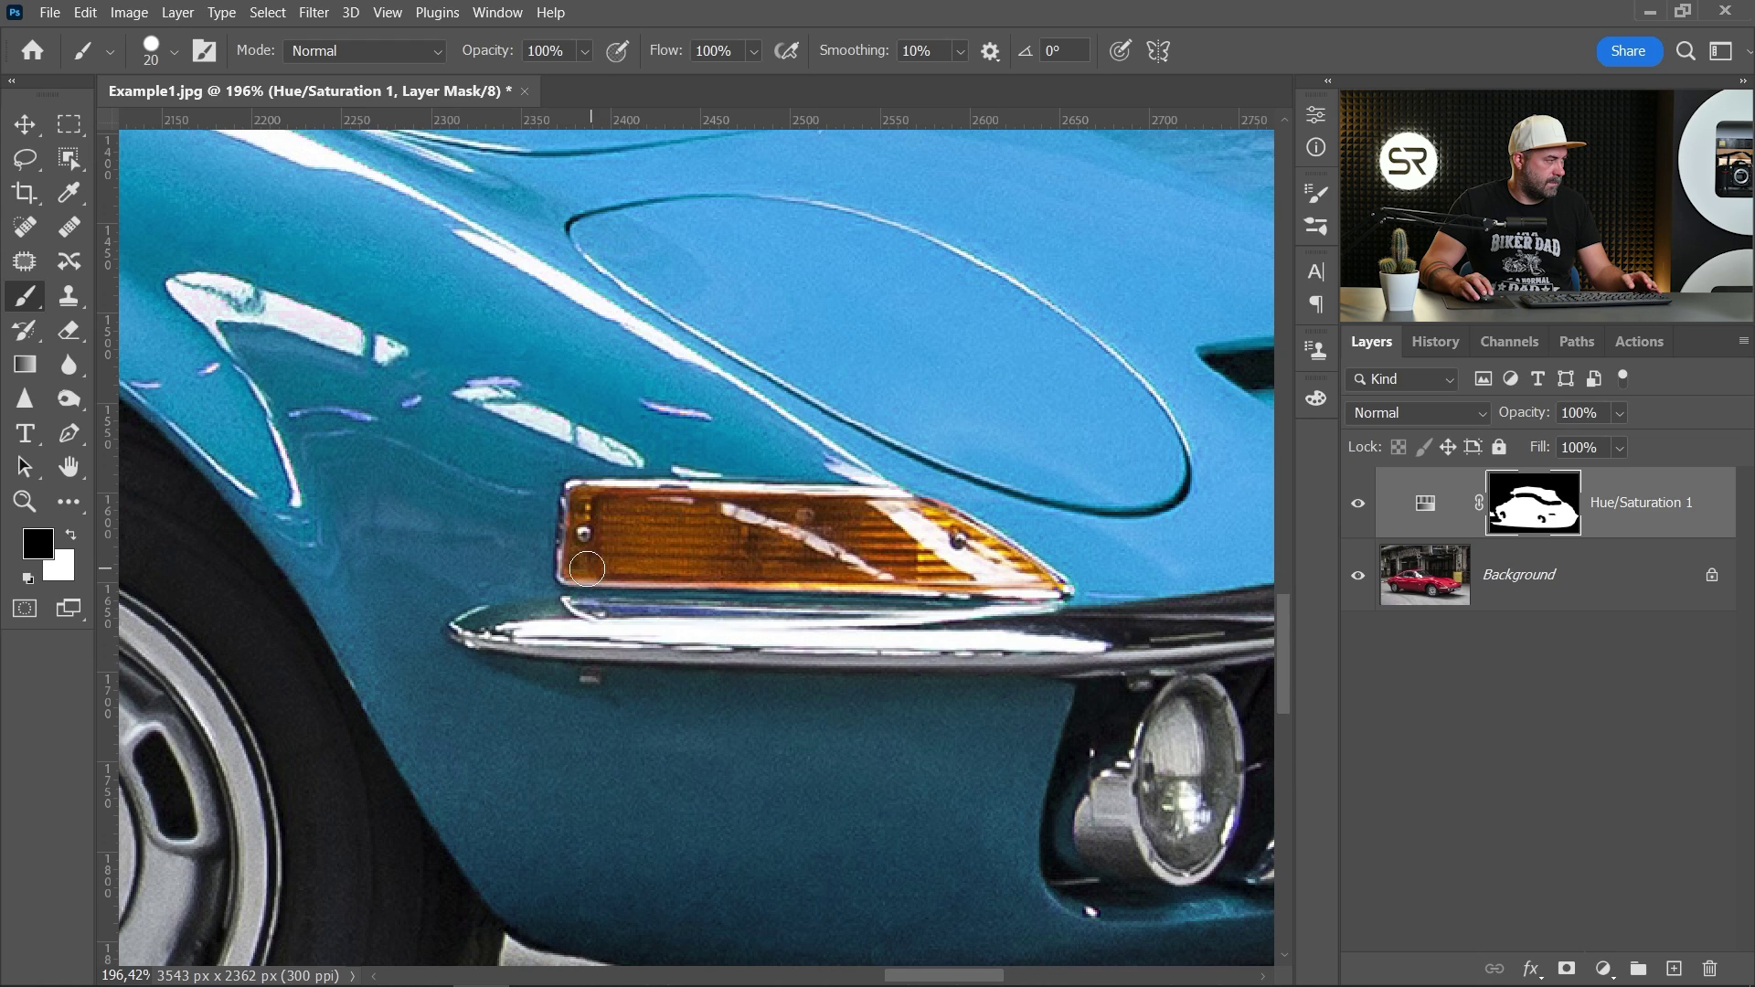
- Reduce the brush to 14 px and mask the steering wheel to restore its original color
{"action": "scroll", "coordinate": [734, 532], "scroll_direction": "down", "scroll_amount": 9}
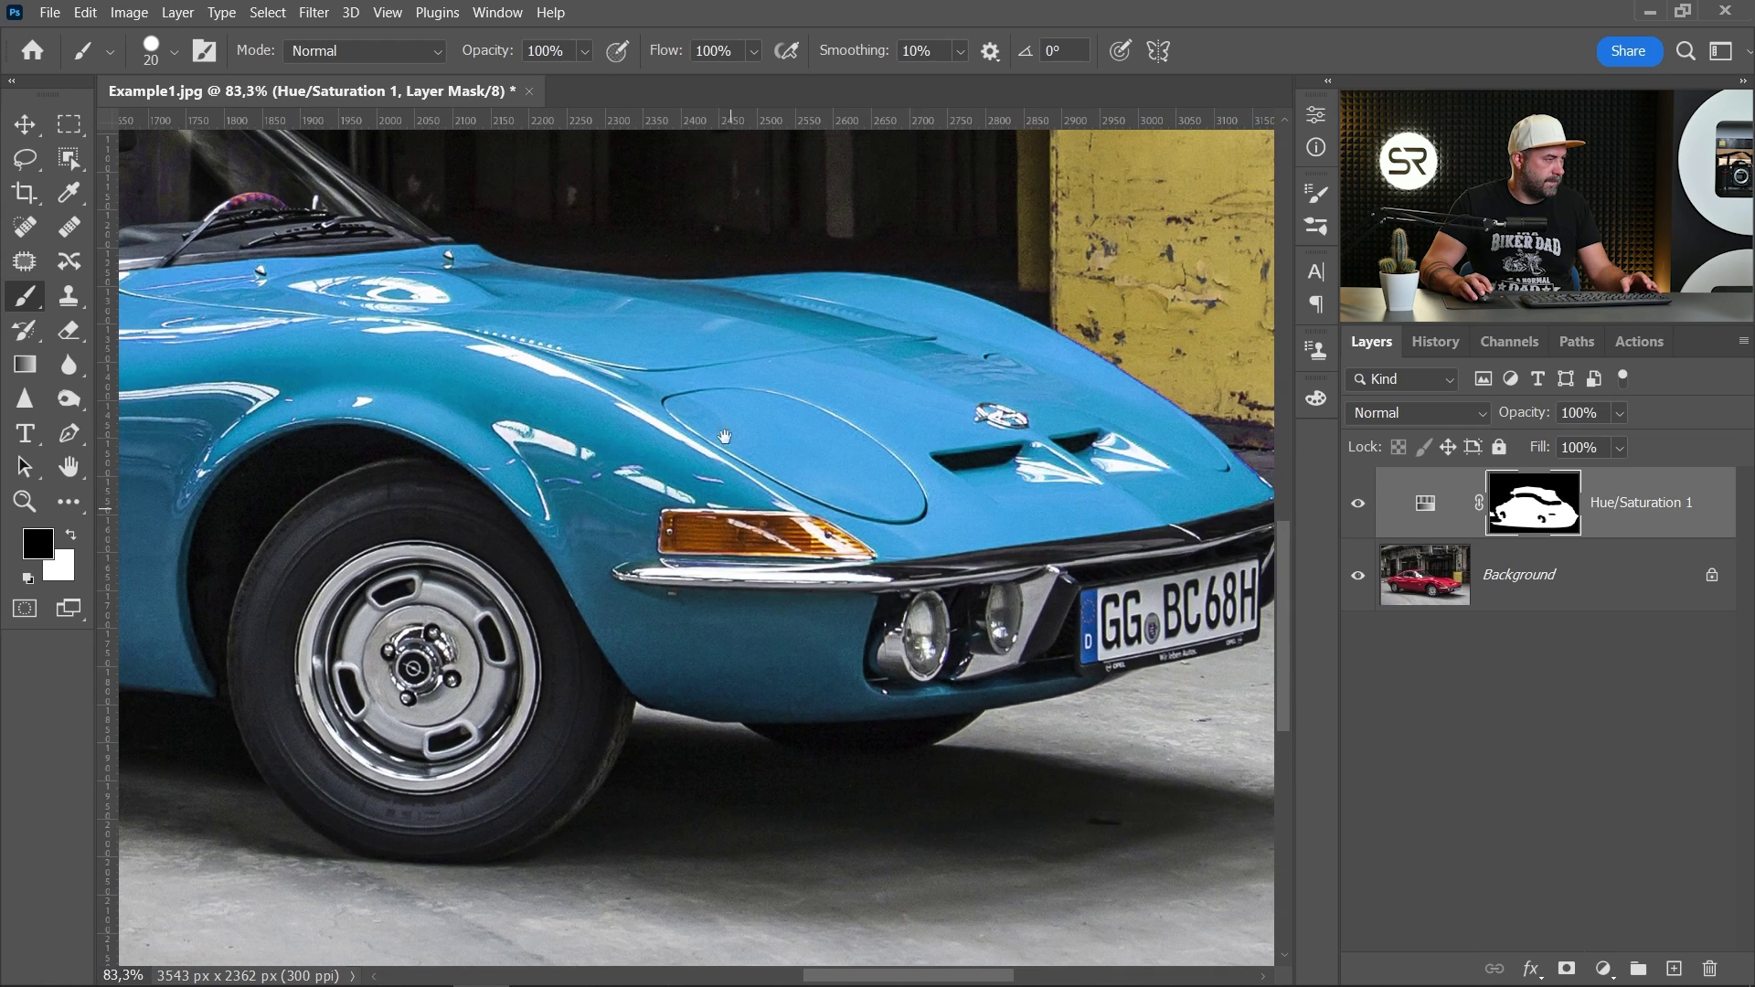
{"action": "left_click_drag", "start_coordinate": [530, 259], "coordinate": [1045, 462]}
{"action": "scroll", "coordinate": [668, 398], "scroll_direction": "up", "scroll_amount": 1}
{"action": "scroll", "coordinate": [752, 403], "scroll_direction": "up", "scroll_amount": 10}
{"action": "right_click", "coordinate": [816, 395], "text": "alt"}
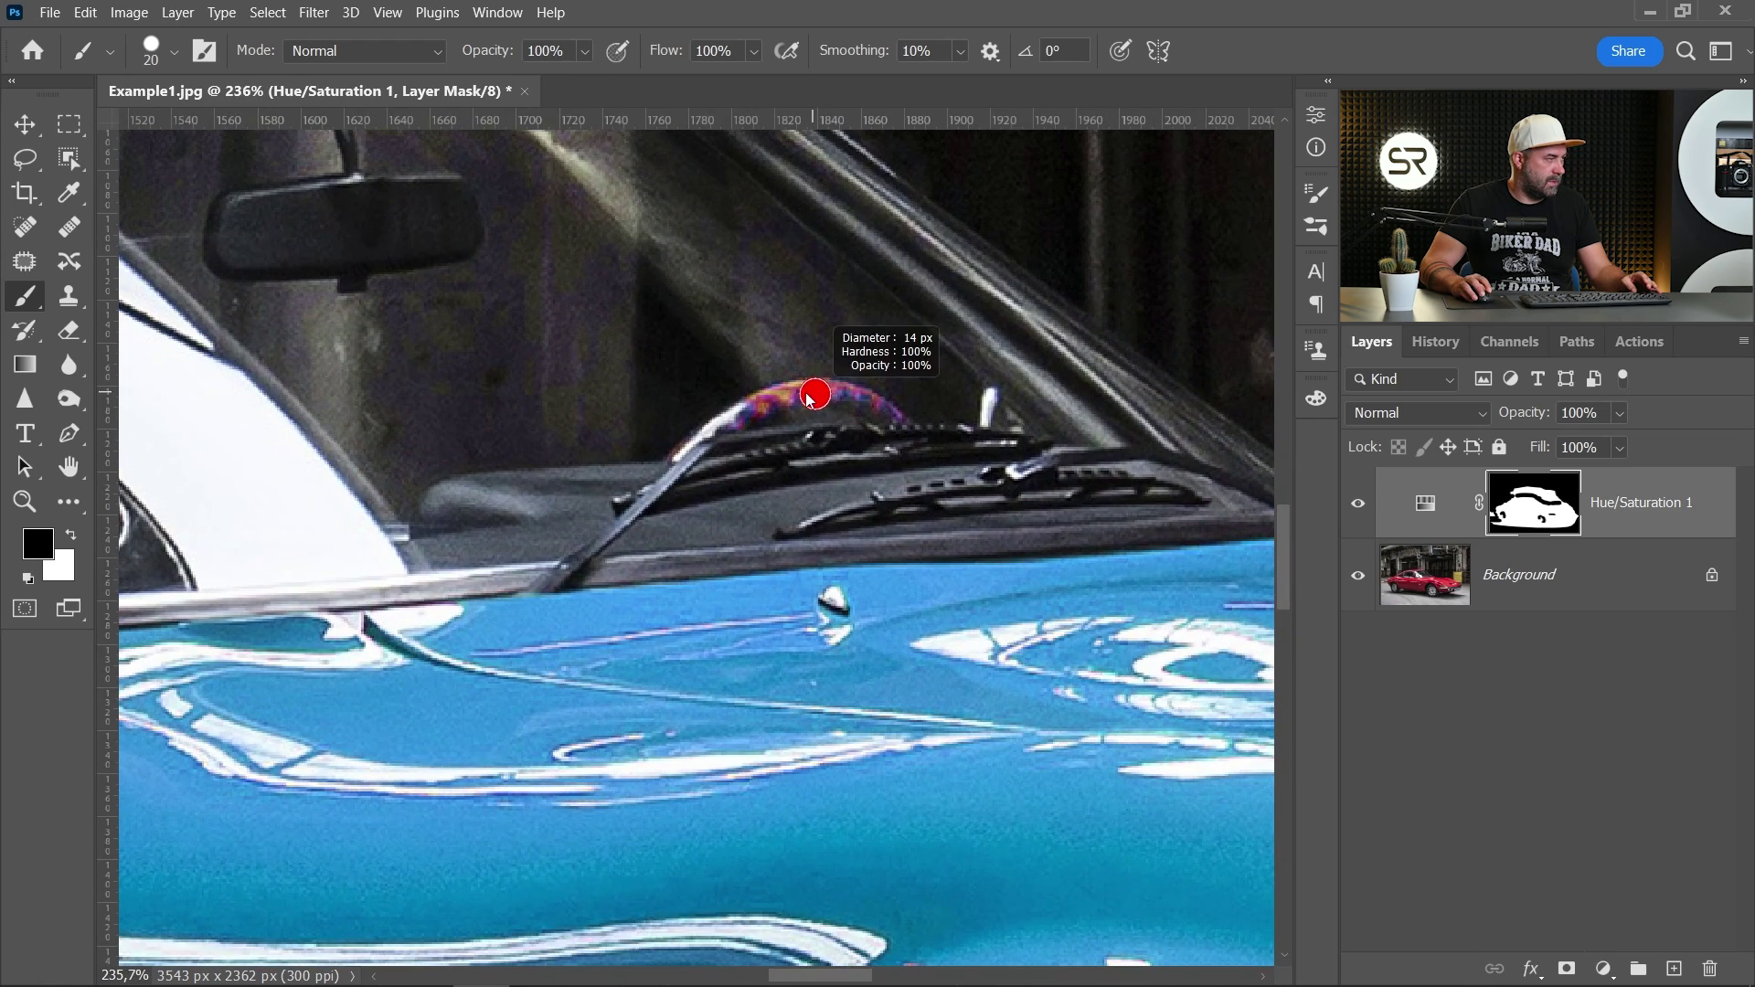
{"action": "mouse_move", "coordinate": [753, 416]}
{"action": "left_mouse_down"}
{"action": "mouse_move", "coordinate": [812, 393]}
{"action": "mouse_move", "coordinate": [899, 421]}
{"action": "left_mouse_up"}
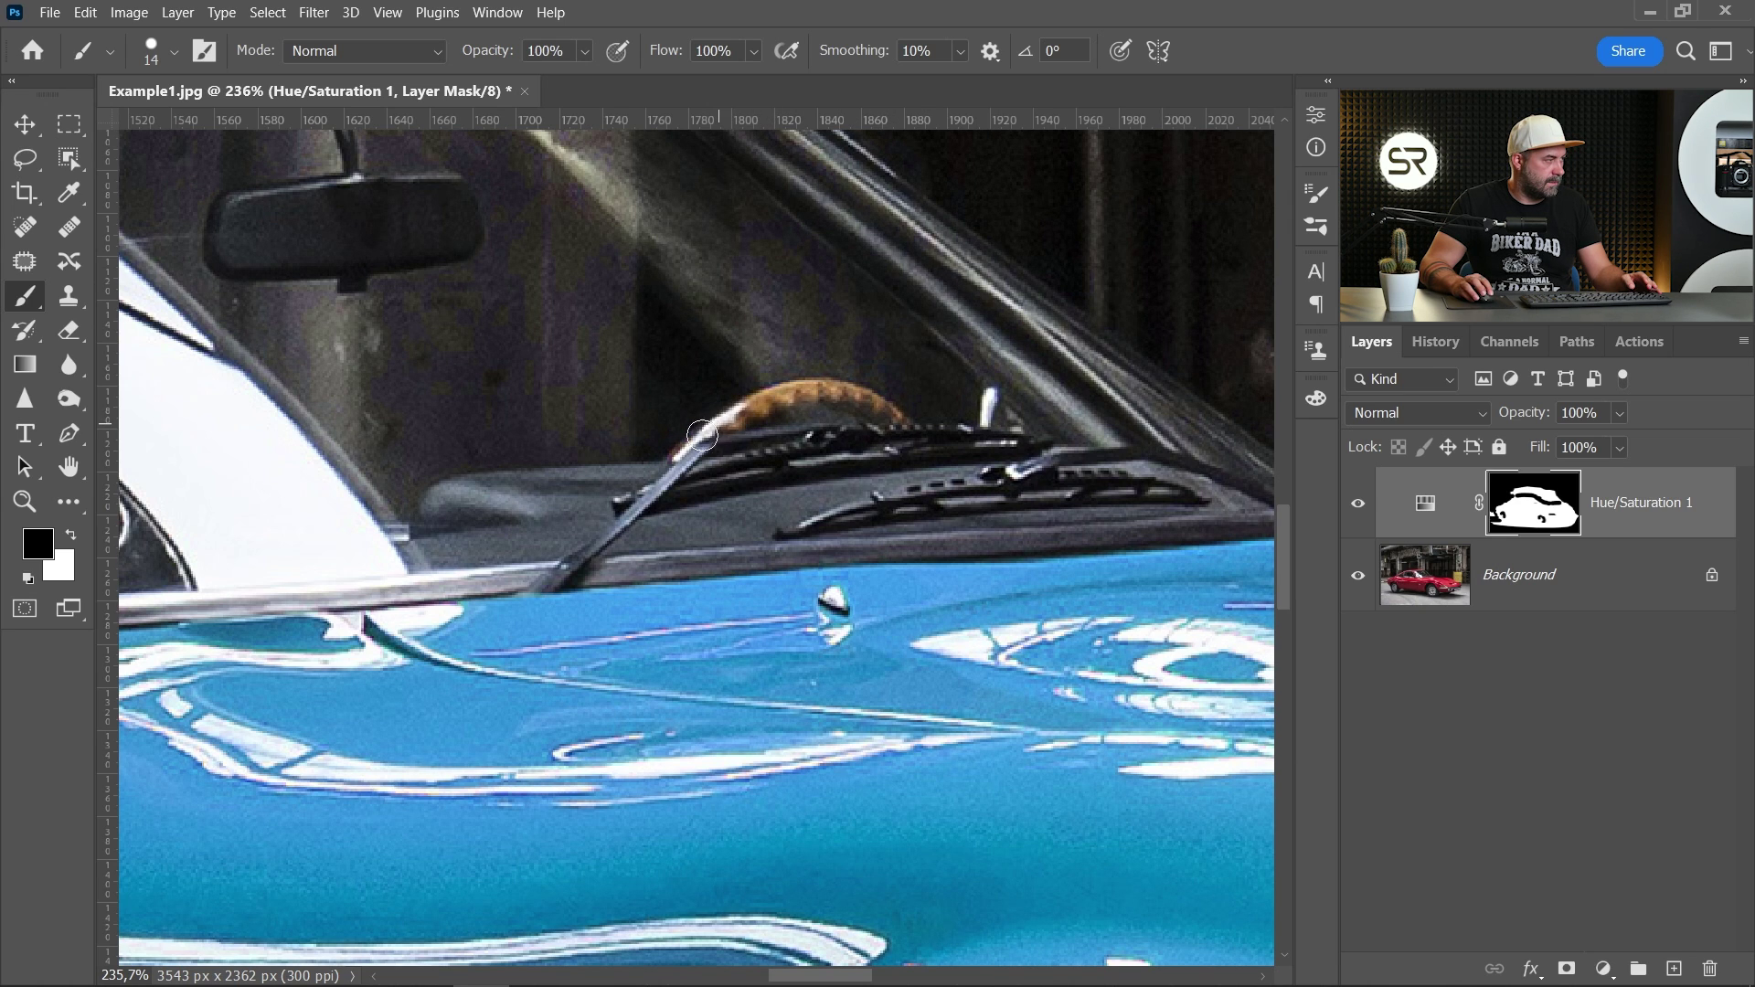
- Mask the purple fringe along the hood edge against the yellow box with a 17 px brush
{"action": "scroll", "coordinate": [638, 499], "scroll_direction": "down", "scroll_amount": 12}
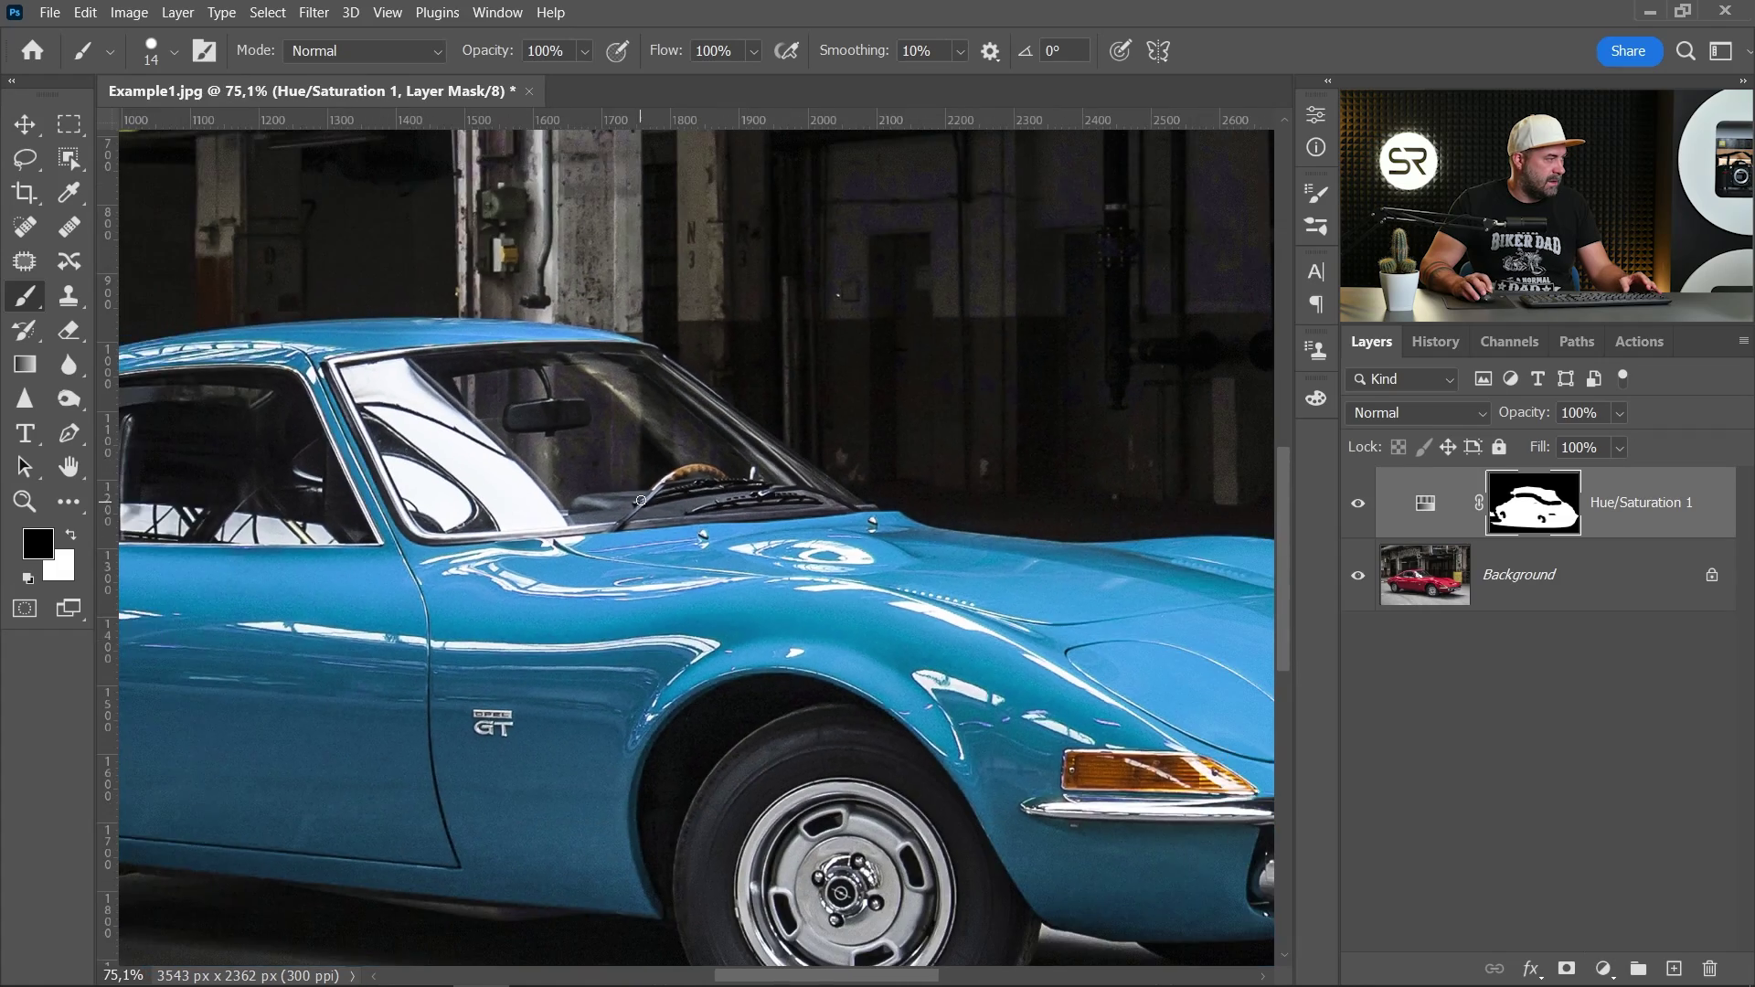
{"action": "left_click_drag", "start_coordinate": [1123, 637], "coordinate": [884, 430]}
{"action": "scroll", "coordinate": [884, 430], "scroll_direction": "up", "scroll_amount": 4}
{"action": "left_click_drag", "start_coordinate": [996, 401], "coordinate": [720, 360]}
{"action": "scroll", "coordinate": [759, 358], "scroll_direction": "up", "scroll_amount": 6}
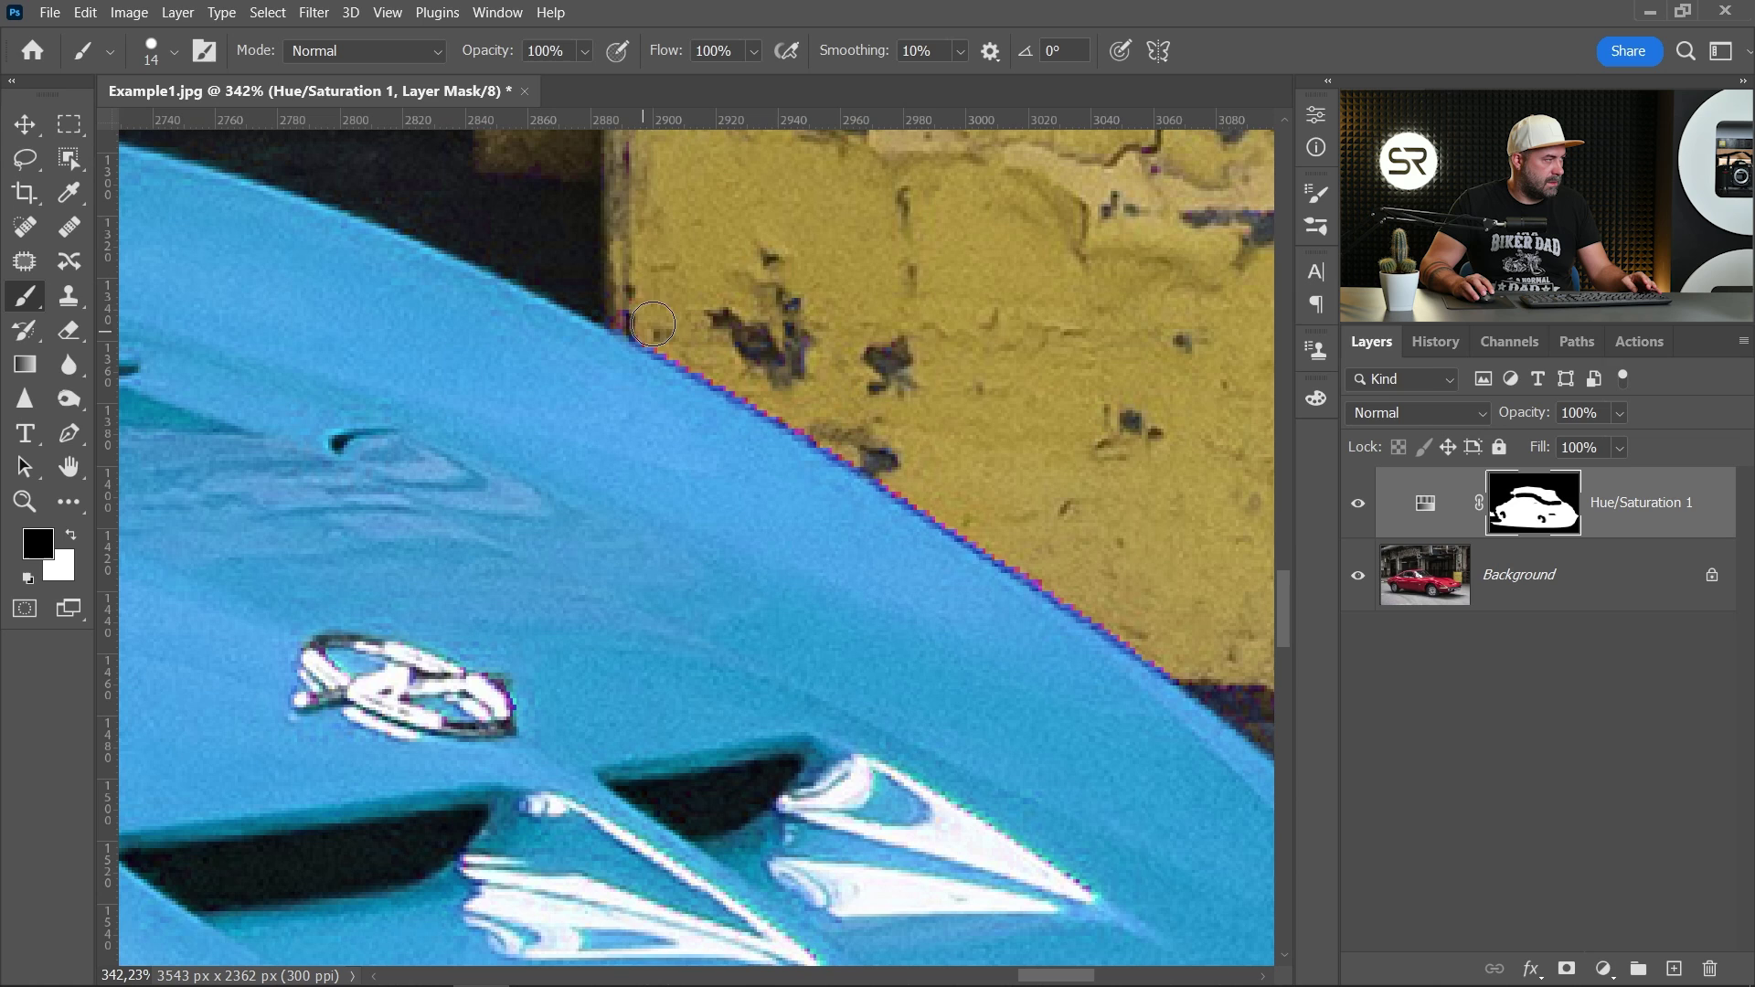
{"action": "right_click", "coordinate": [653, 324], "text": "alt"}
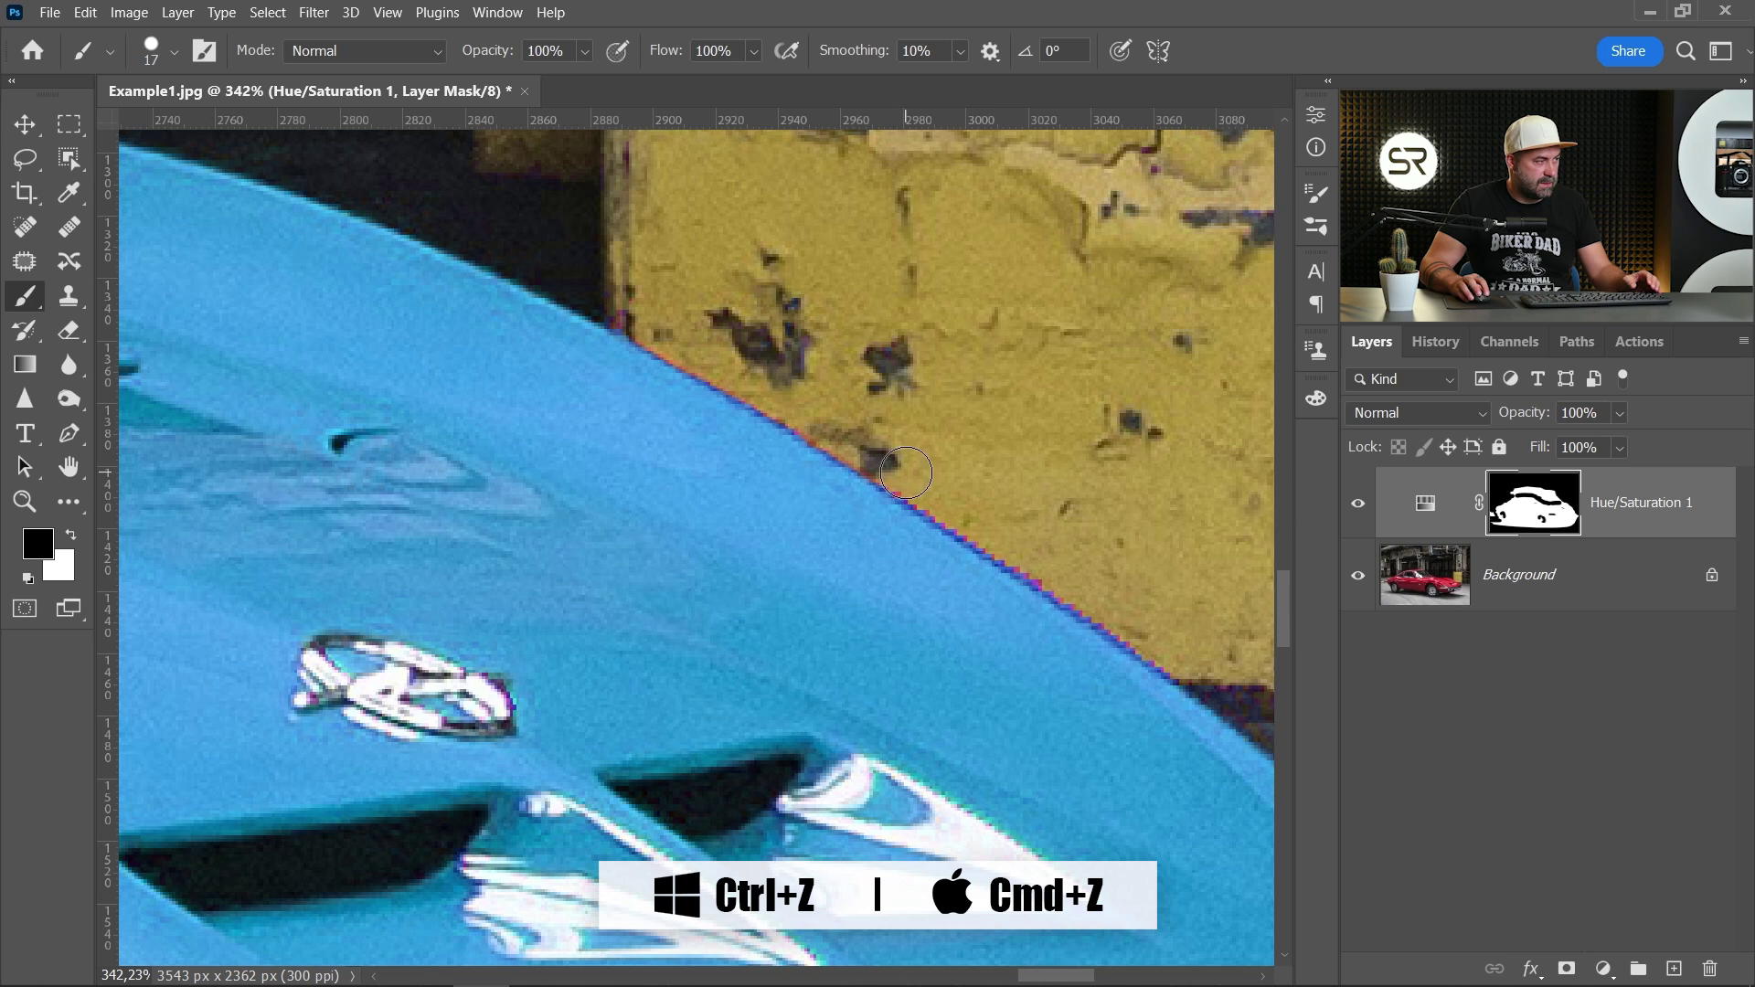
{"action": "mouse_move", "coordinate": [935, 488]}
{"action": "left_mouse_down"}
{"action": "mouse_move", "coordinate": [1104, 592]}
{"action": "mouse_move", "coordinate": [903, 420]}
{"action": "mouse_move", "coordinate": [1039, 519]}
{"action": "left_mouse_up"}
{"action": "scroll", "coordinate": [914, 427], "scroll_direction": "up", "scroll_amount": 4}
{"action": "scroll", "coordinate": [1038, 519], "scroll_direction": "down", "scroll_amount": 4}
{"action": "left_click_drag", "start_coordinate": [777, 391], "coordinate": [856, 408]}
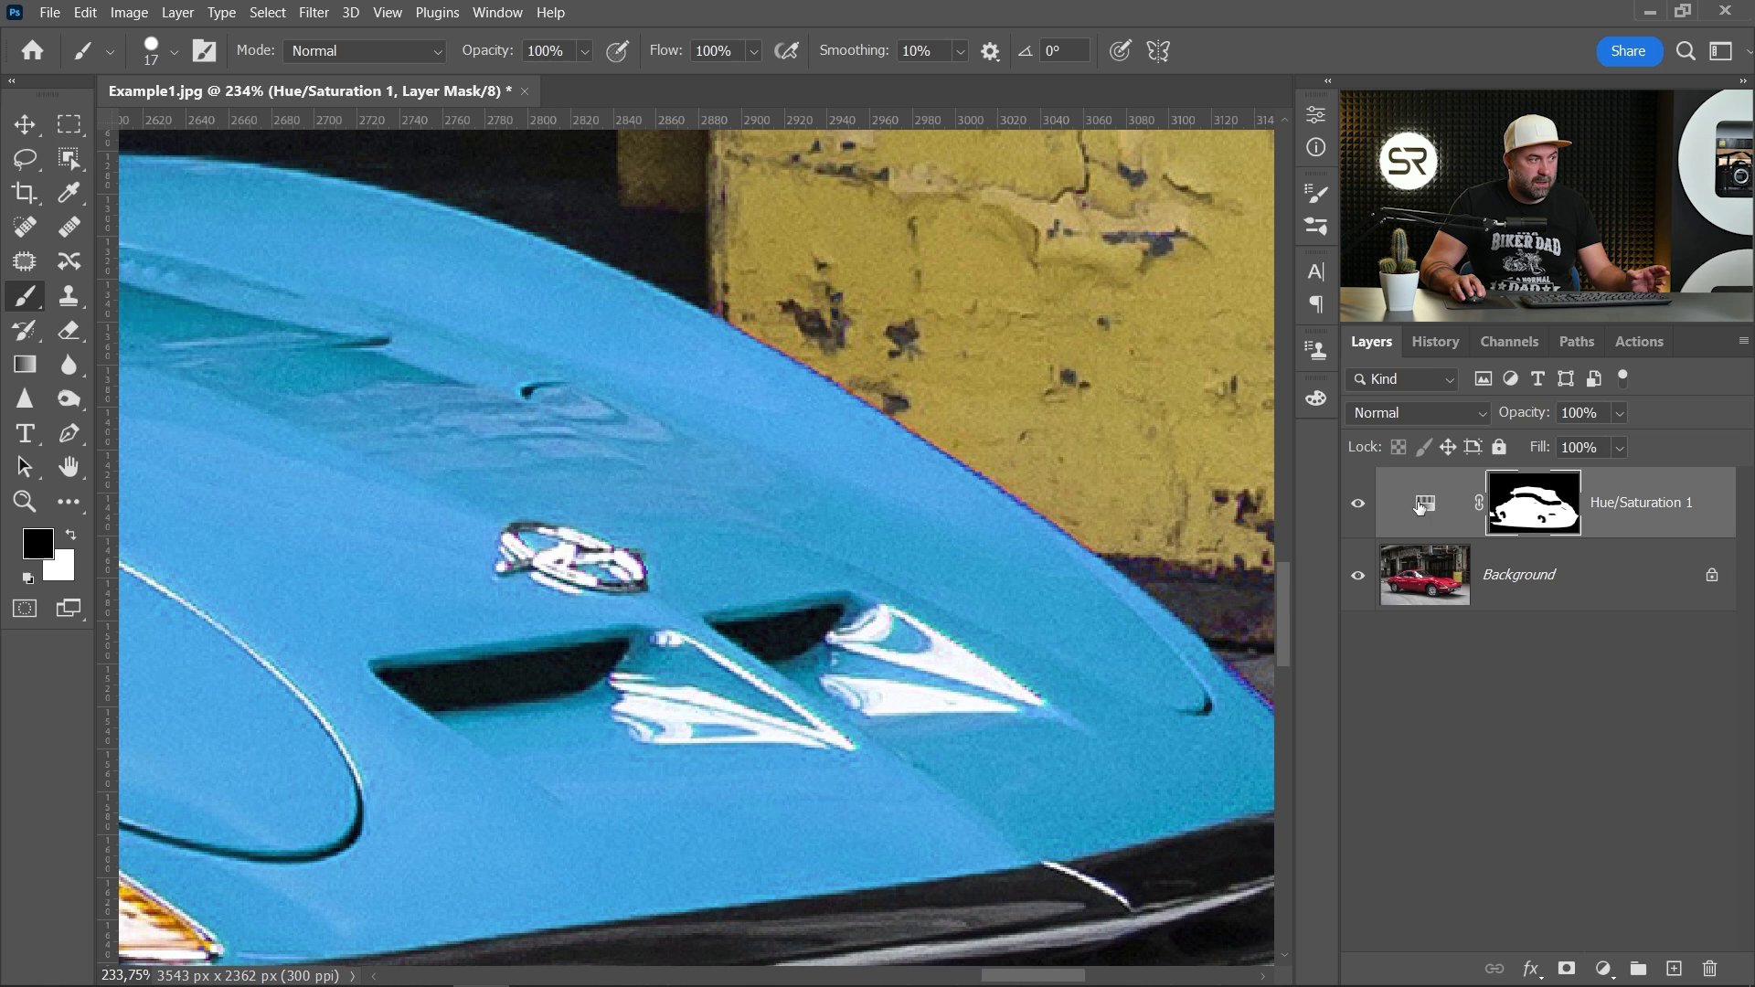
- Review the Reds range settings of the Hue/Saturation adjustment, and collapse them
{"action": "double_click", "coordinate": [1391, 519]}
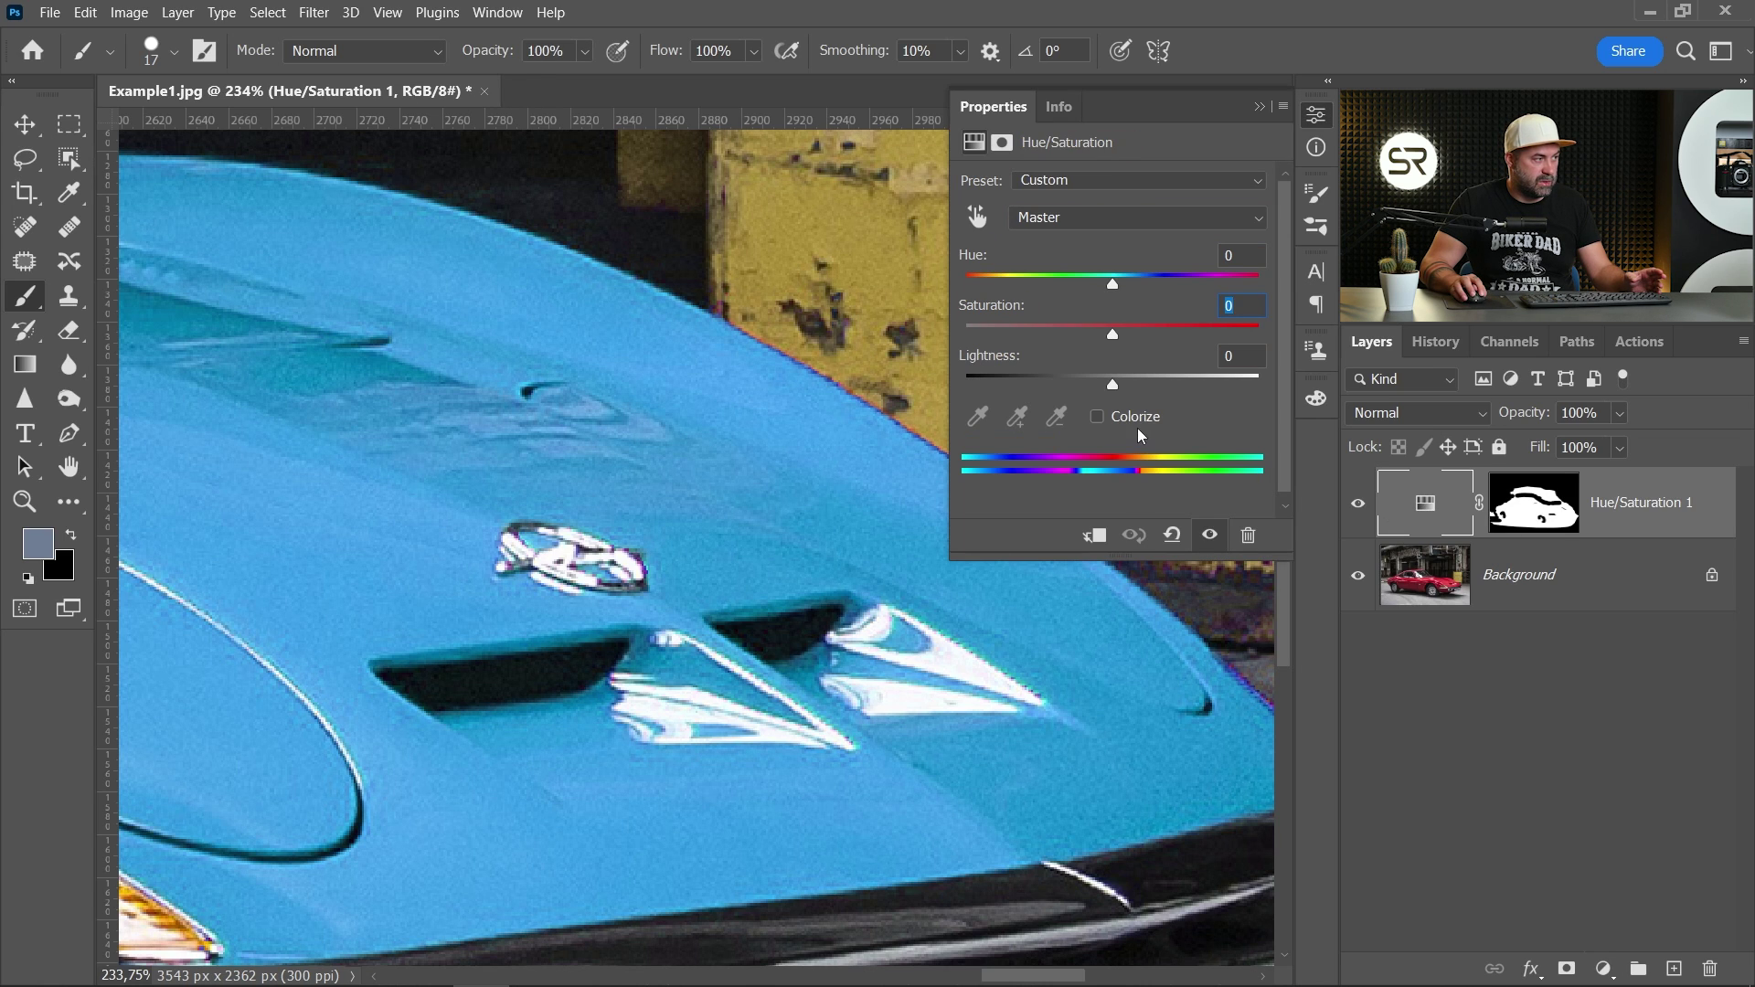
{"action": "left_click", "coordinate": [1055, 222]}
{"action": "left_click", "coordinate": [1051, 239]}
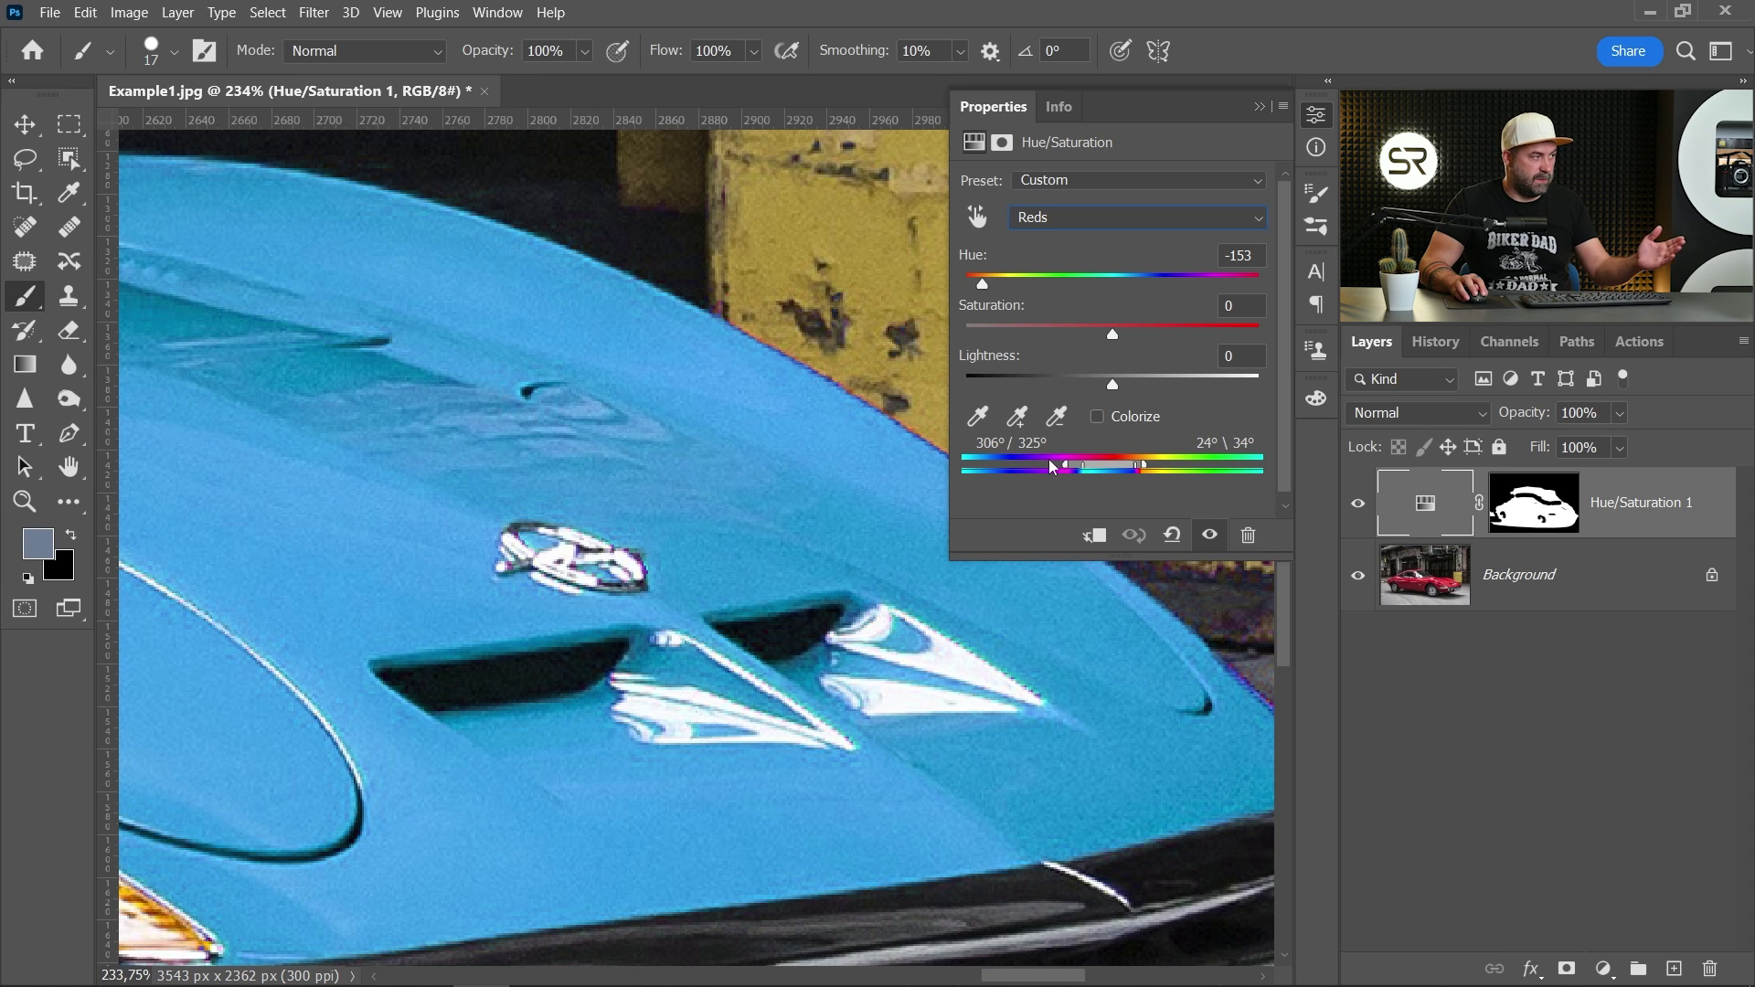
{"action": "left_click", "coordinate": [1308, 124]}
- Fine-tune the Reds hue of the car's Hue/Saturation adjustment to -151, and collapse its settings
{"action": "scroll", "coordinate": [791, 427], "scroll_direction": "down", "scroll_amount": 9}
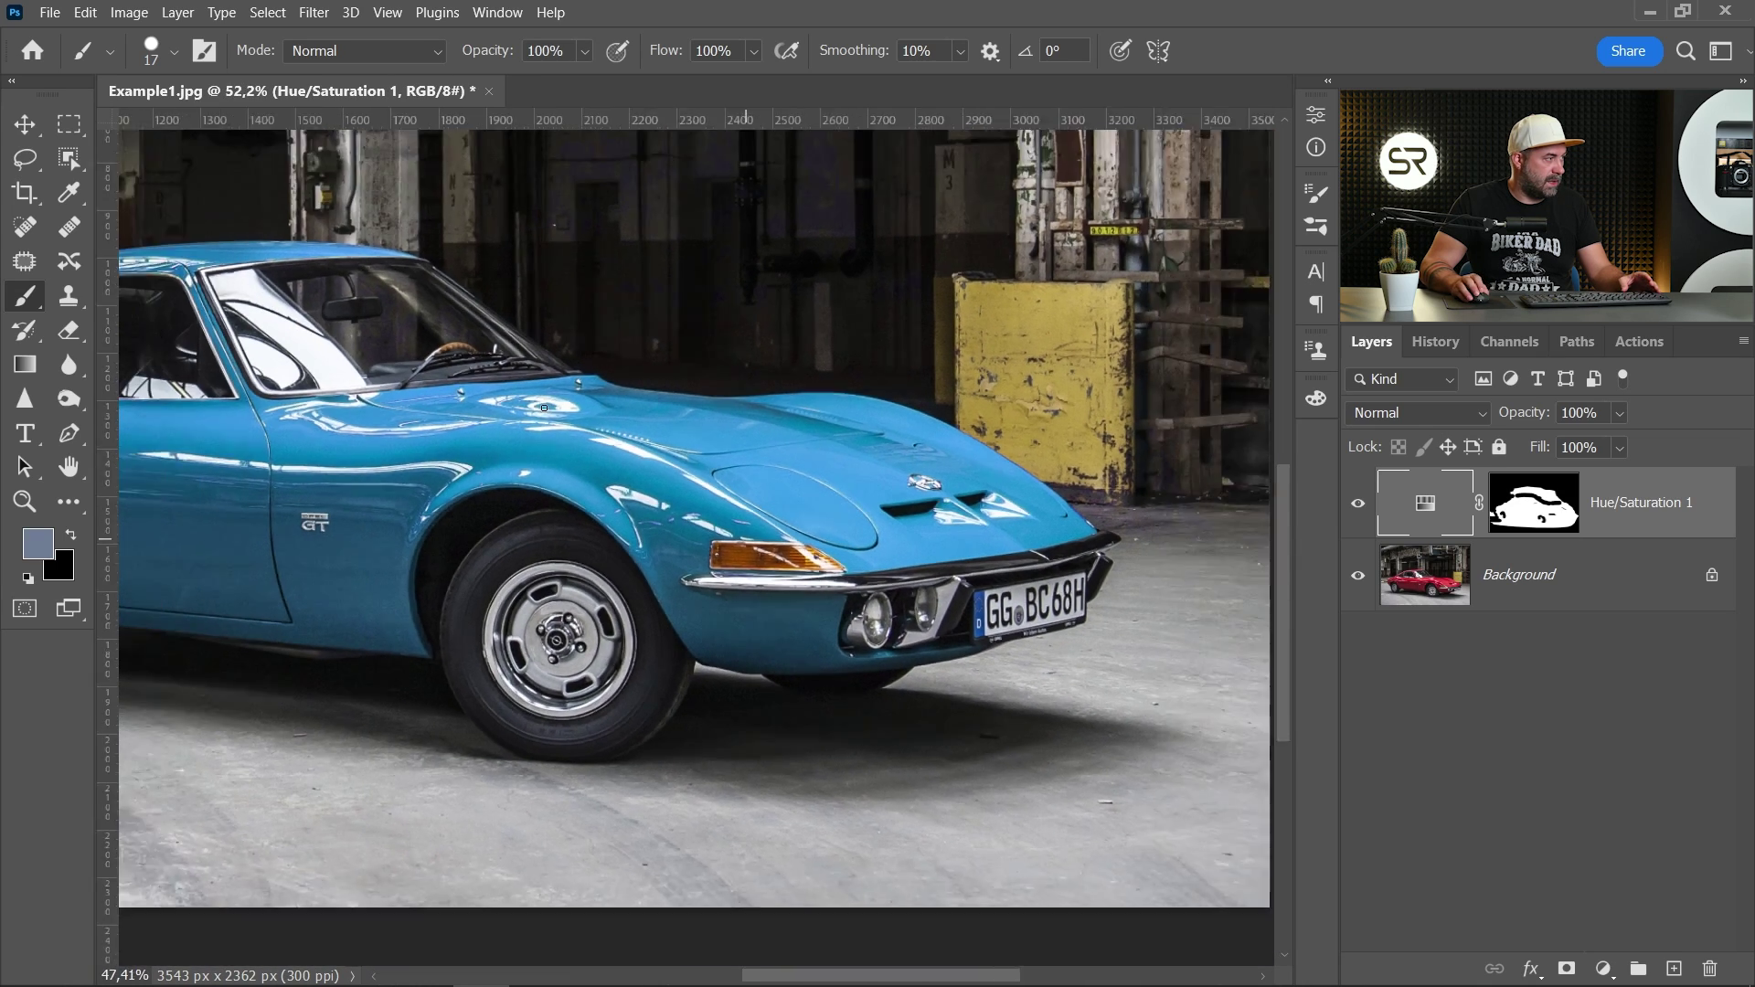
{"action": "scroll", "coordinate": [544, 408], "scroll_direction": "down", "scroll_amount": 3}
{"action": "left_click_drag", "start_coordinate": [498, 366], "coordinate": [782, 489]}
{"action": "scroll", "coordinate": [675, 470], "scroll_direction": "up", "scroll_amount": 1}
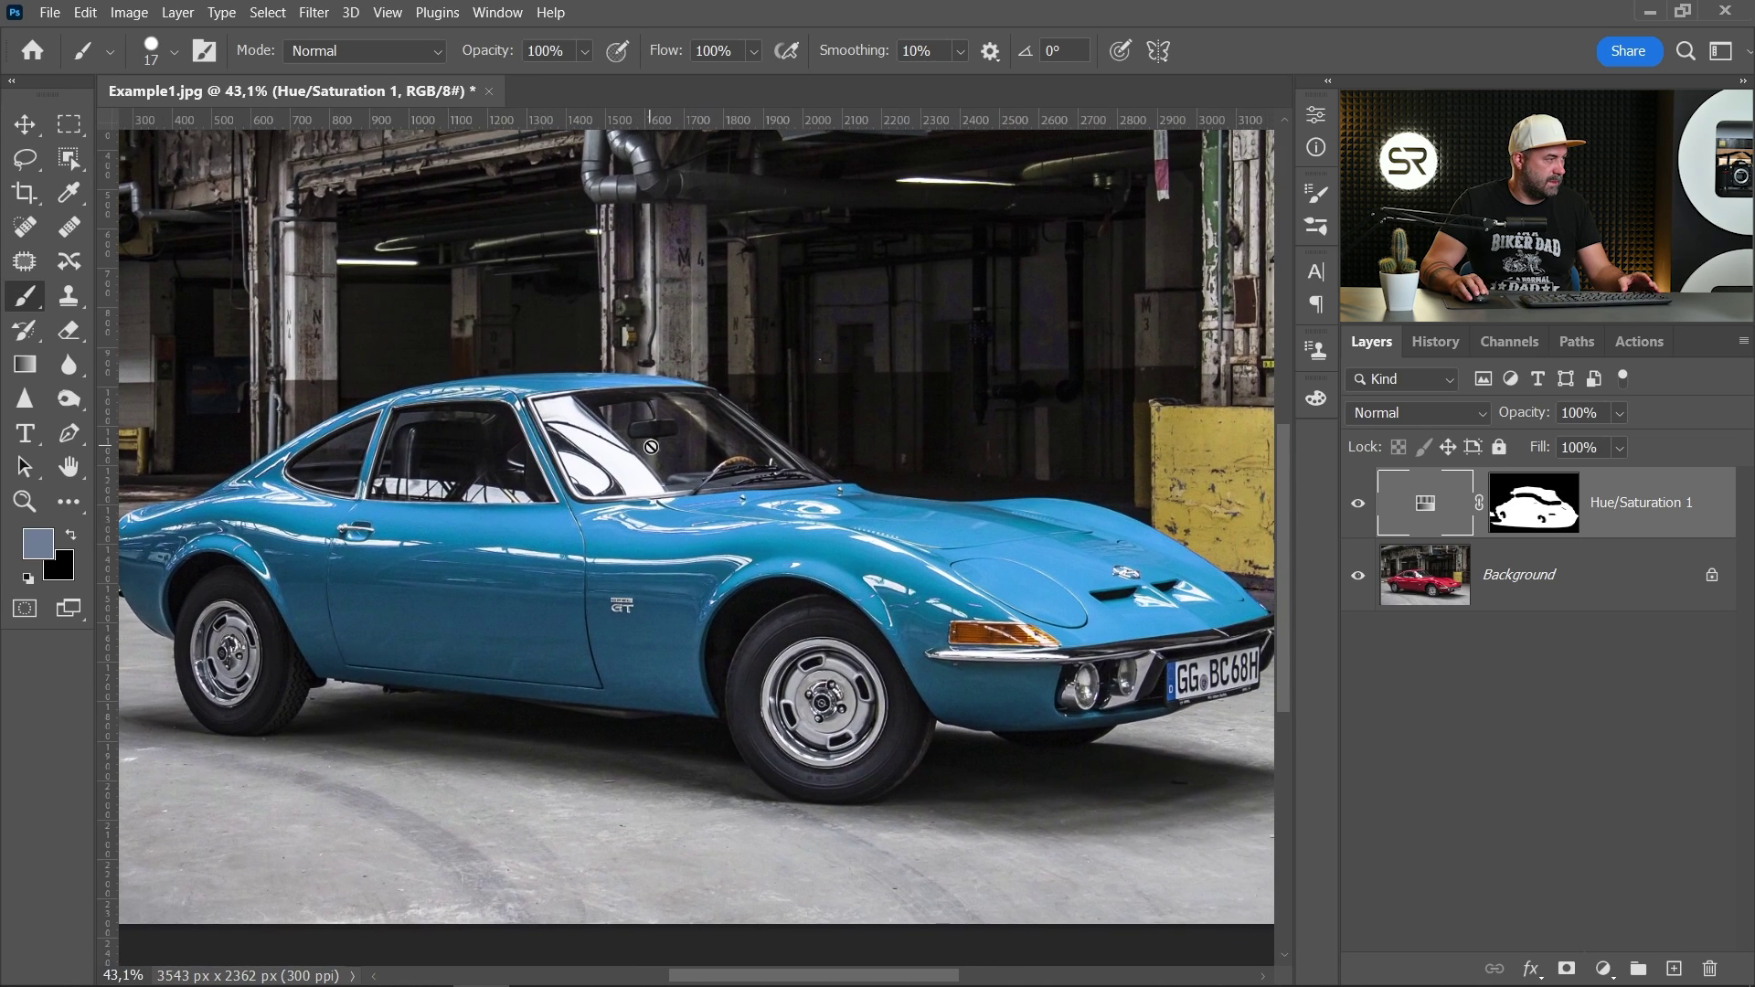
{"action": "scroll", "coordinate": [650, 447], "scroll_direction": "down", "scroll_amount": 2}
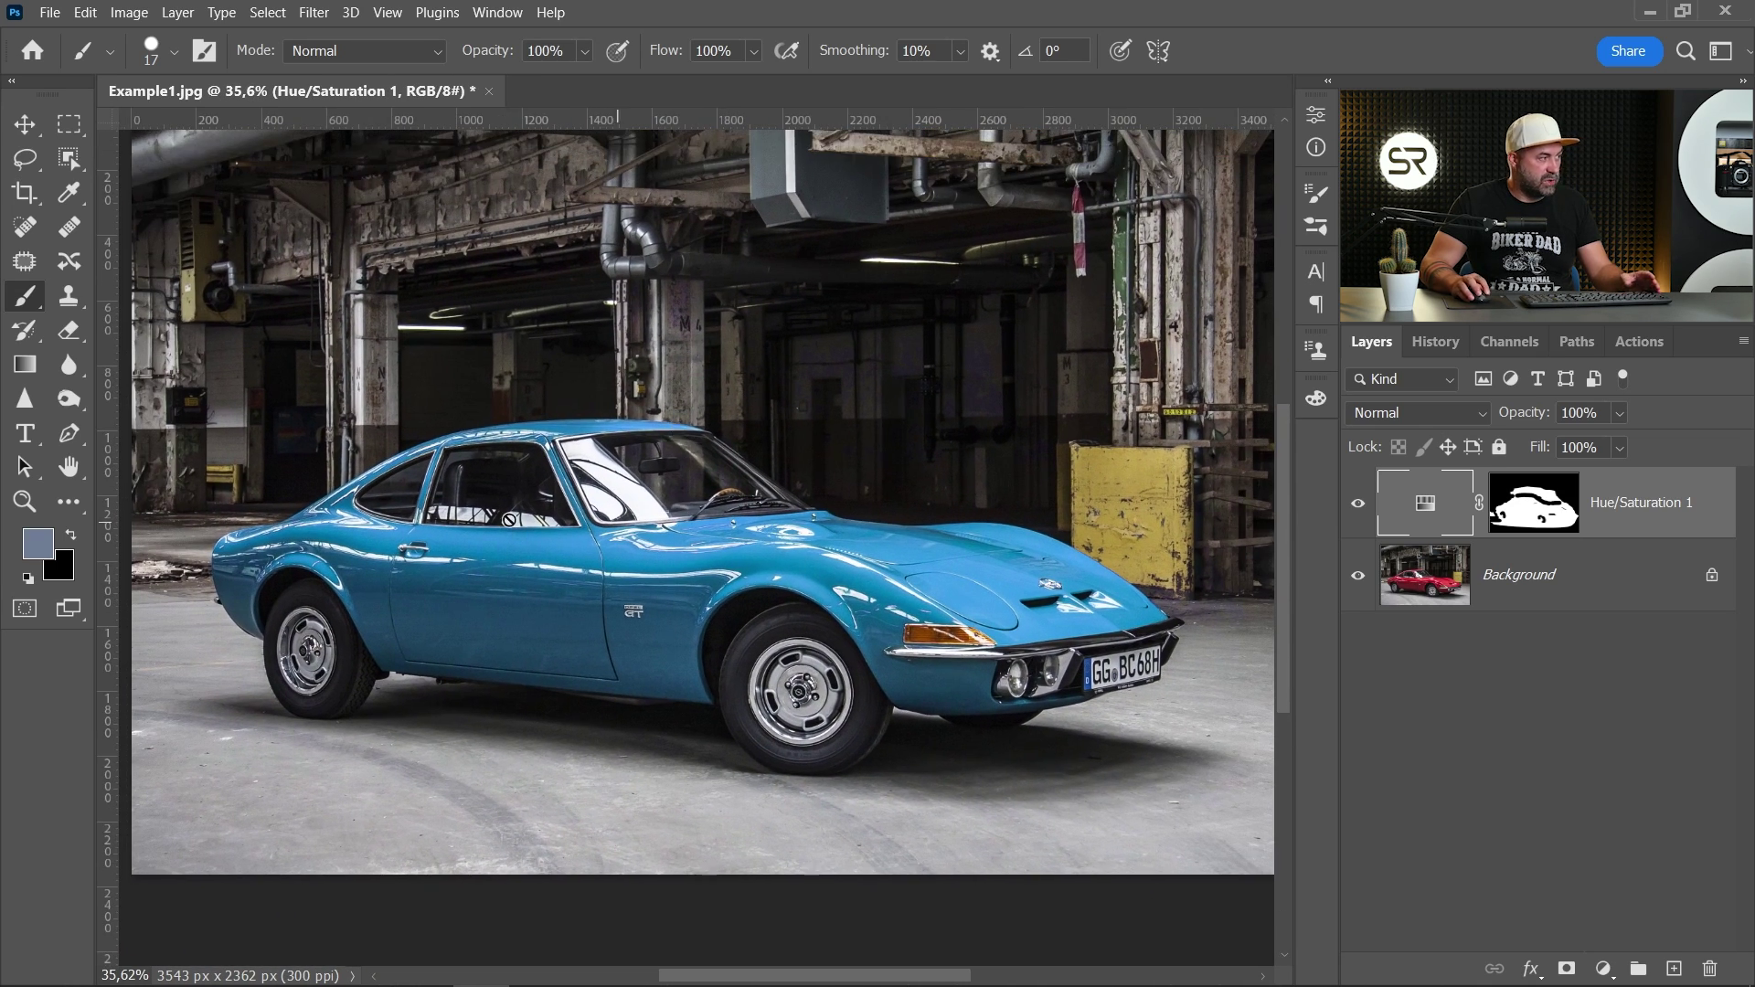
{"action": "double_click", "coordinate": [1425, 509]}
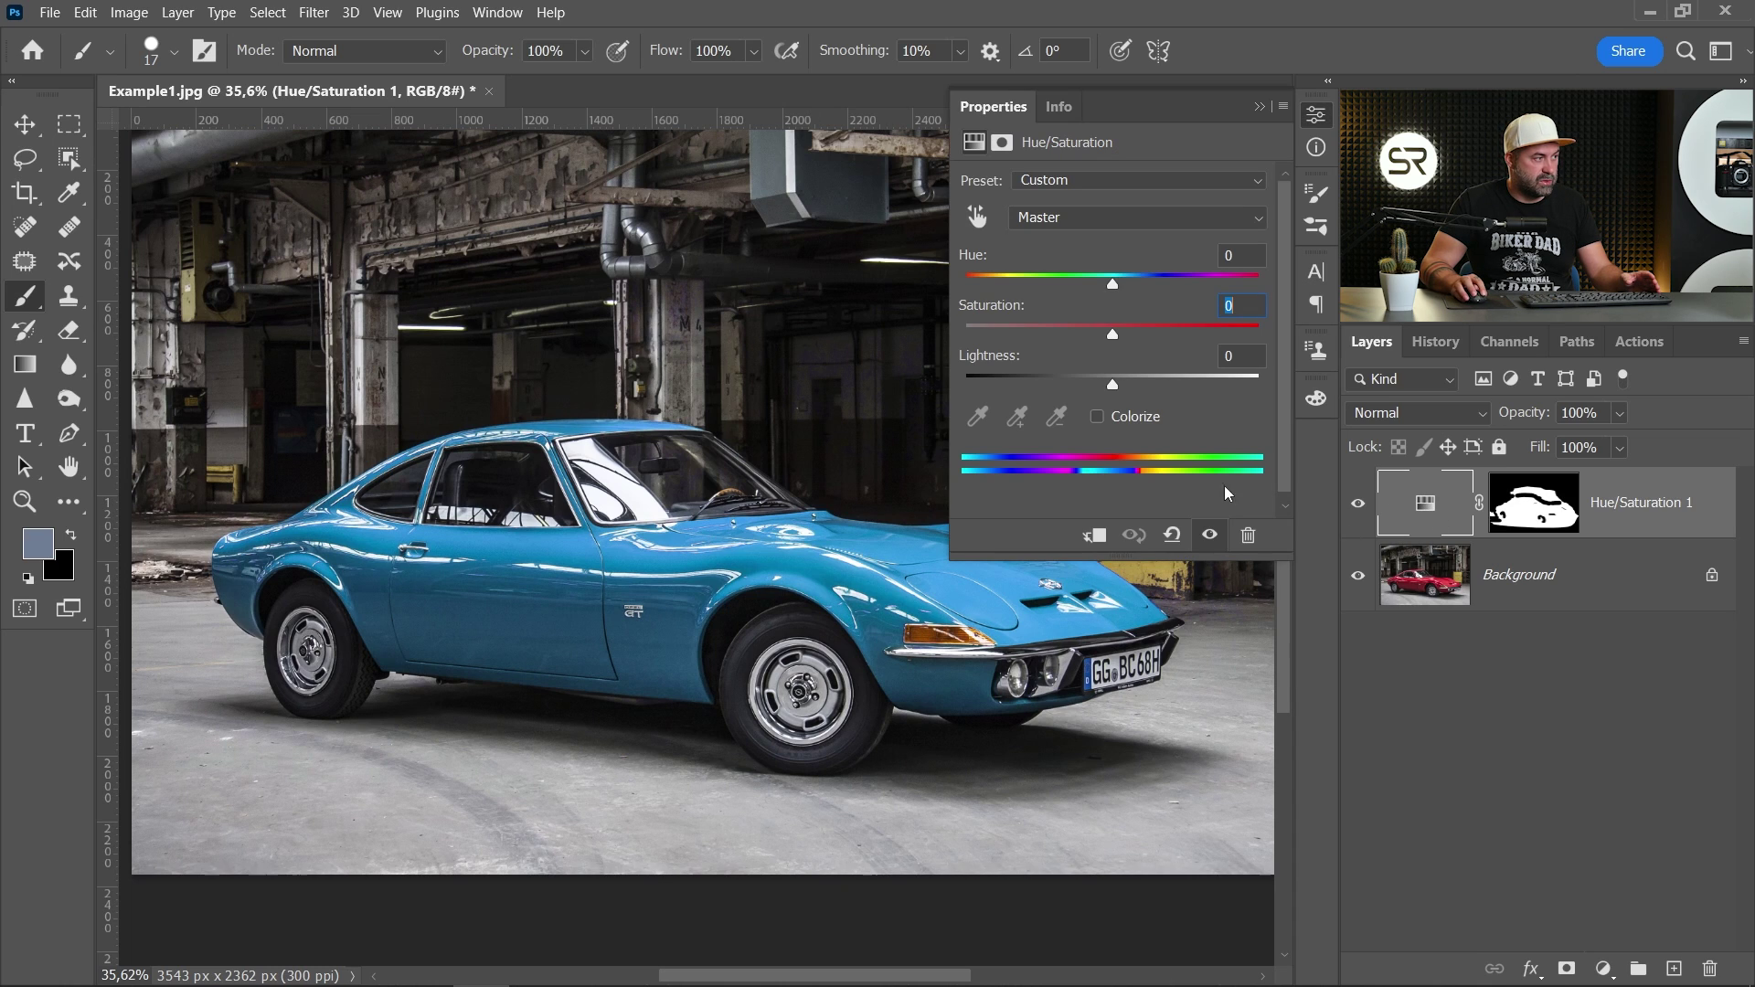
{"action": "left_click", "coordinate": [1070, 219]}
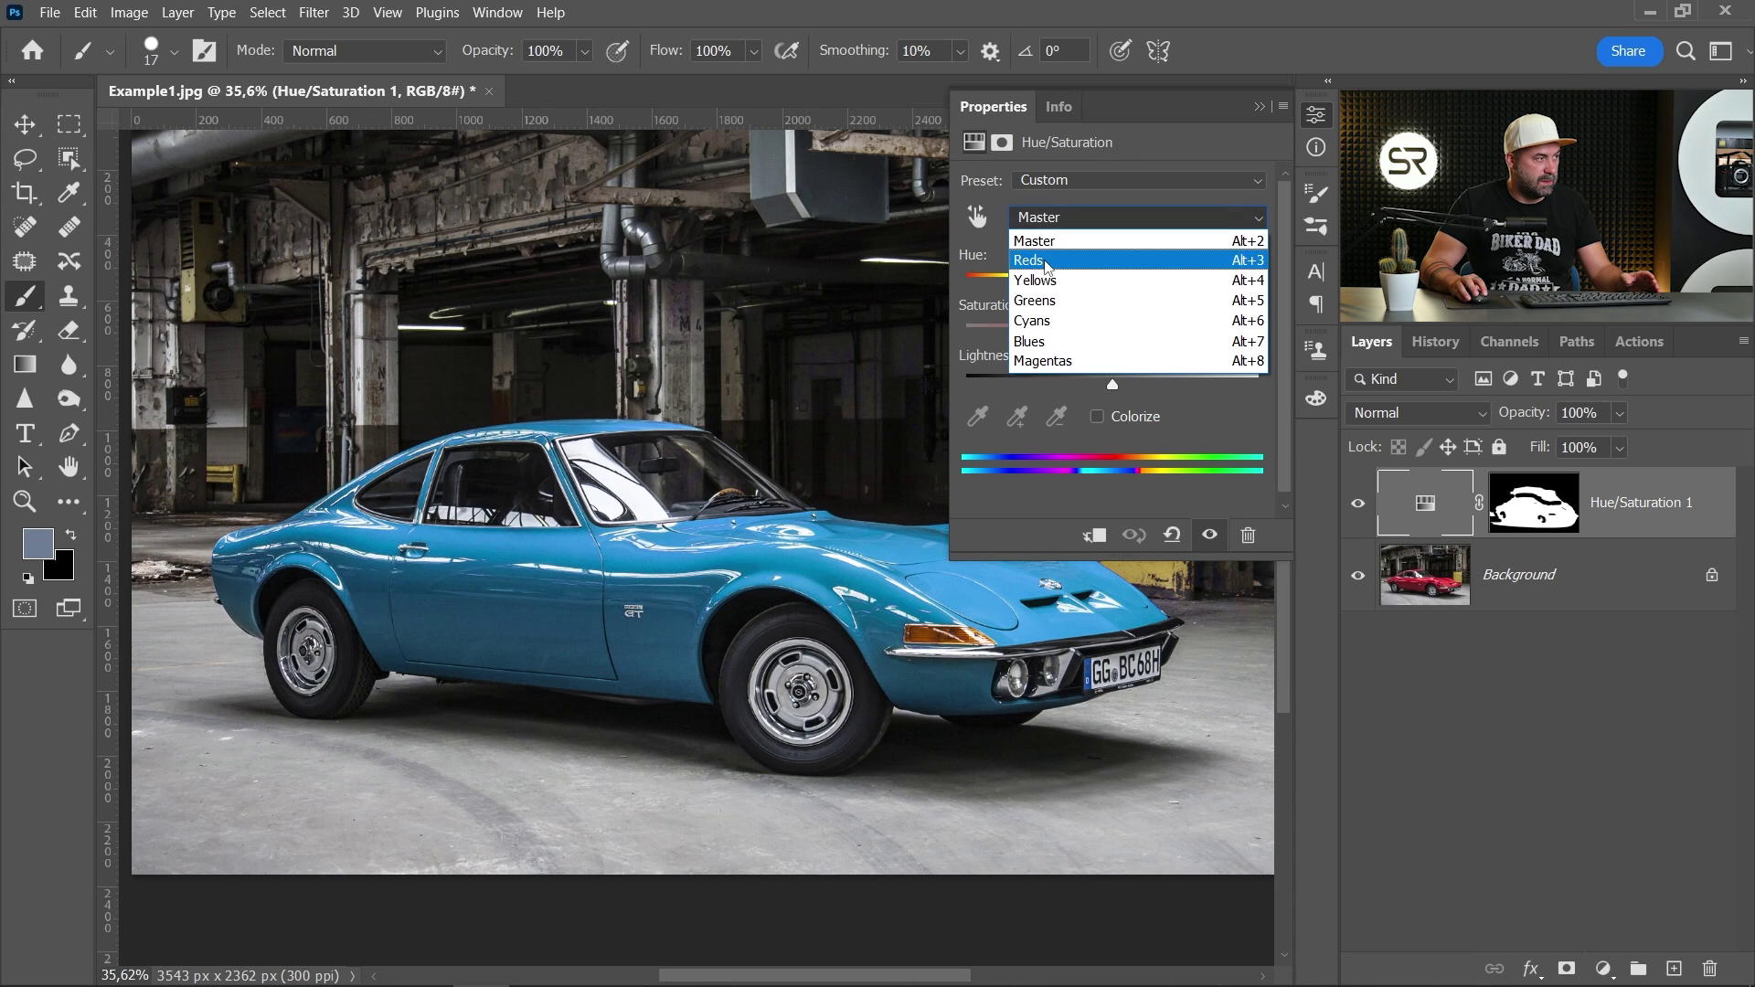
{"action": "left_click", "coordinate": [1046, 262]}
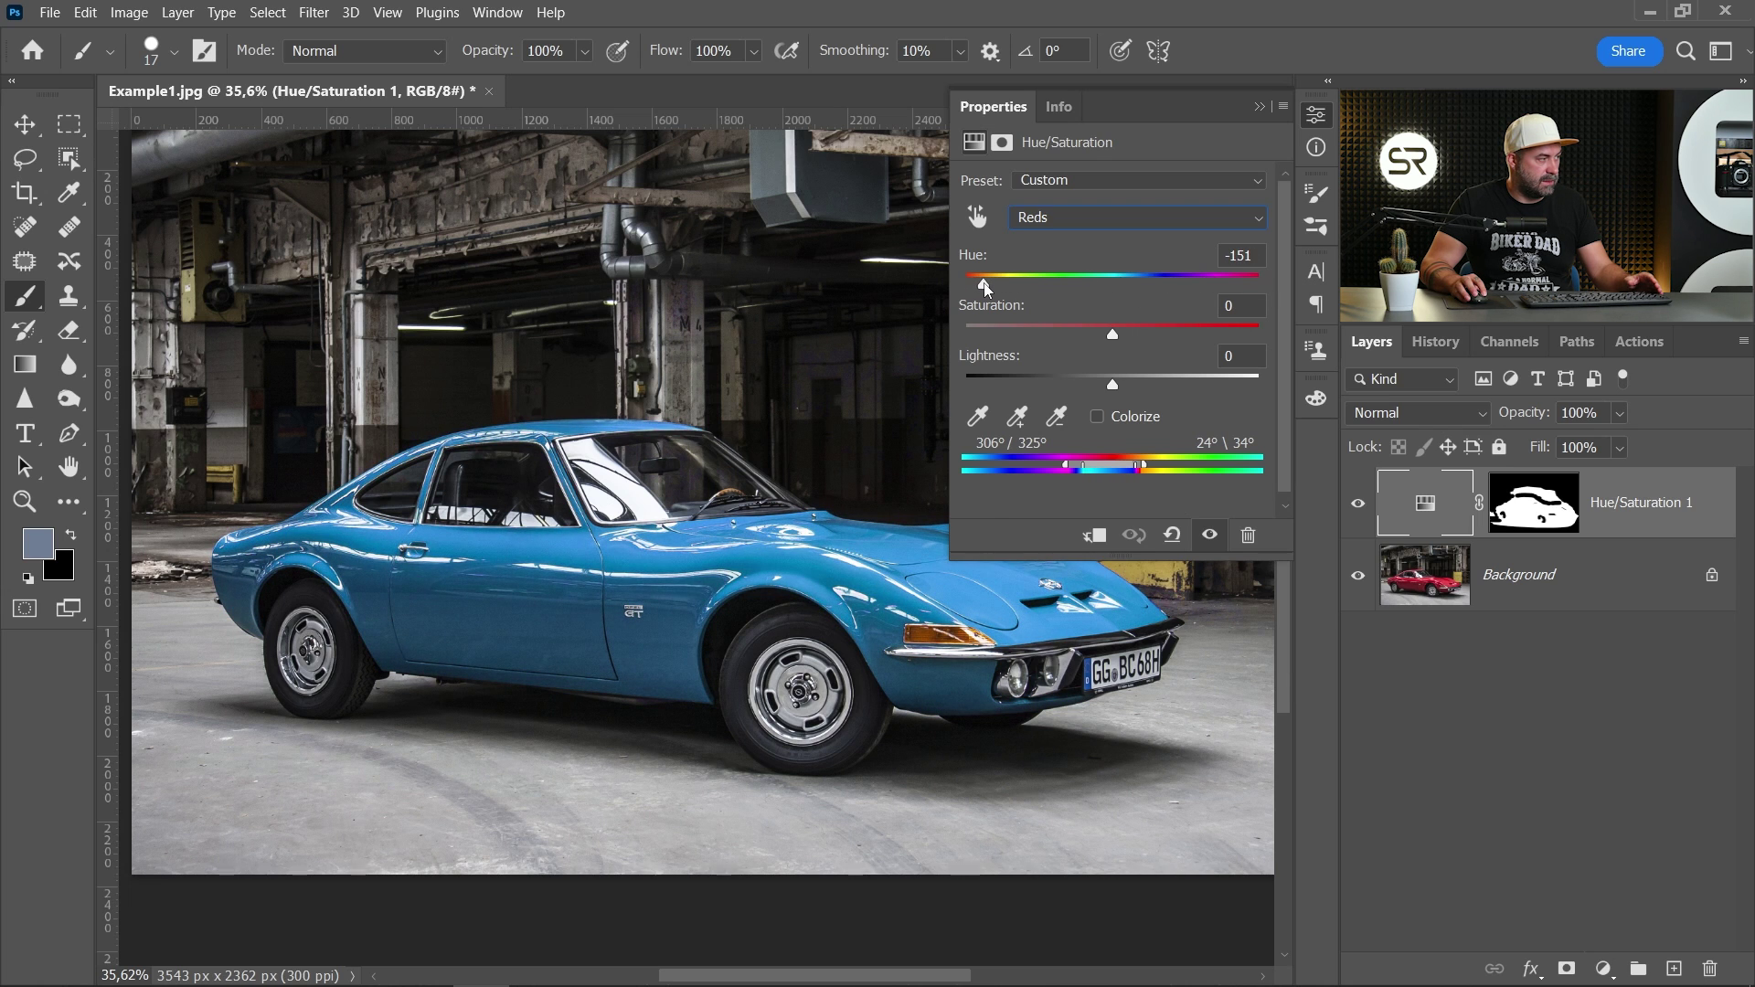
{"action": "left_click", "coordinate": [1313, 122]}
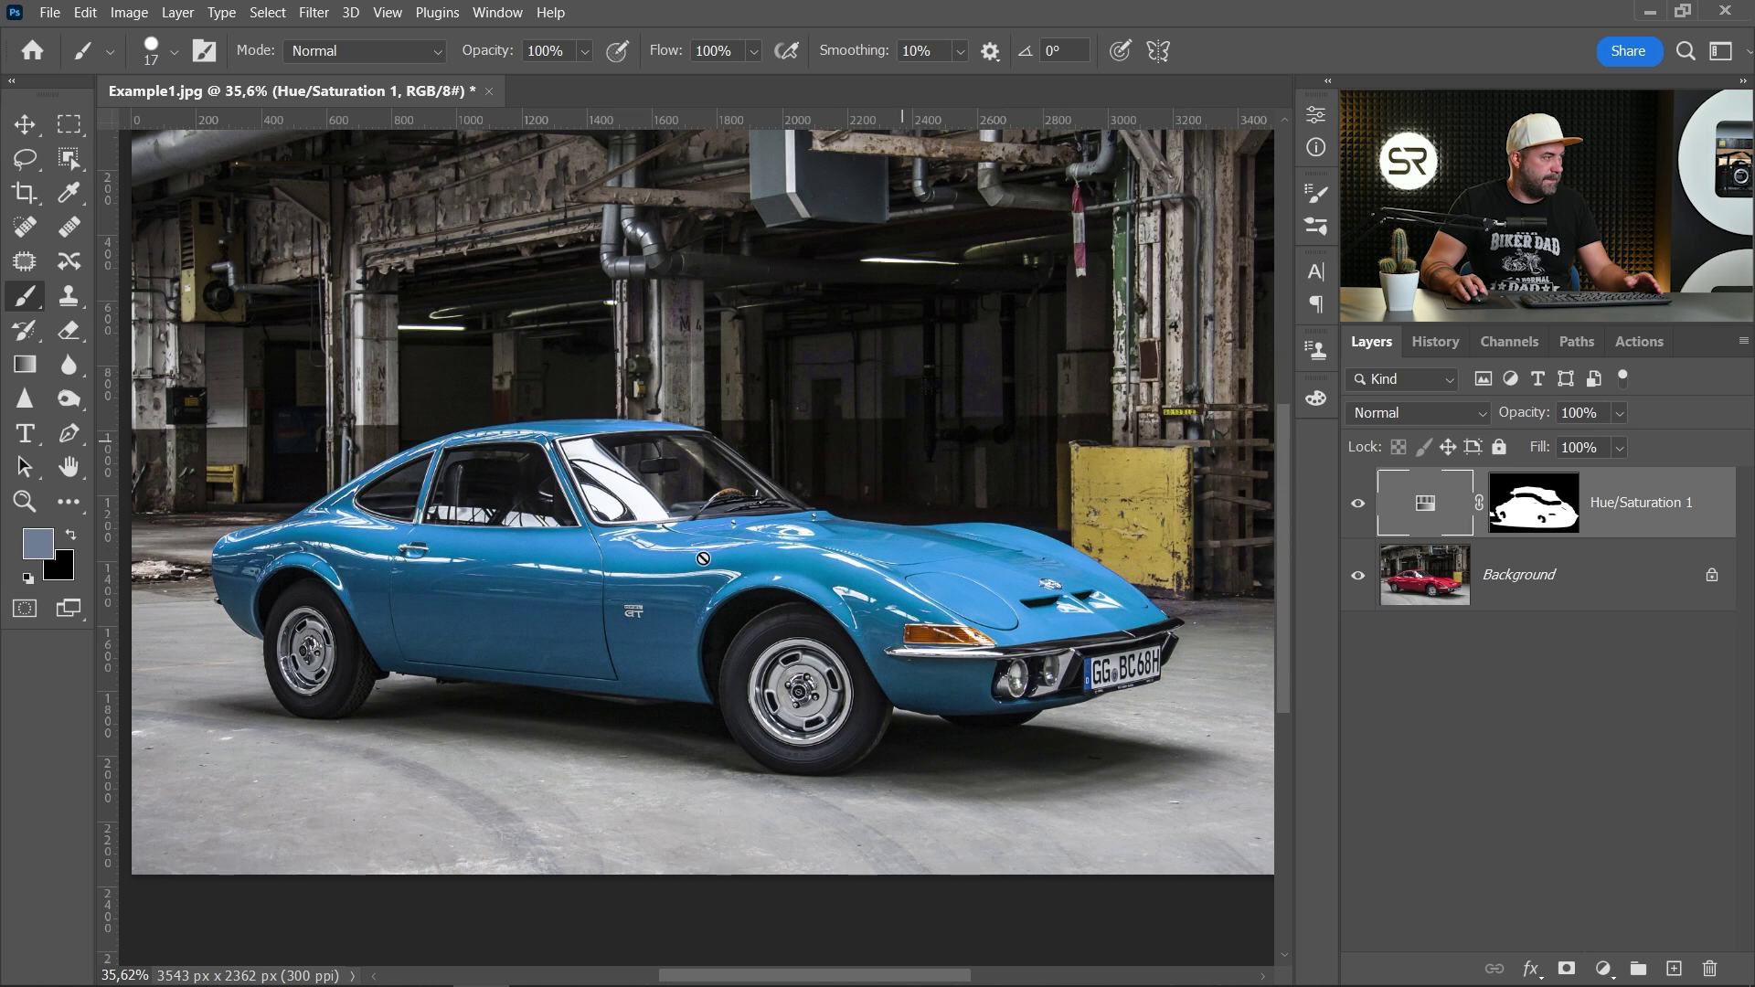
- Compare the recolored car with the original red one, both in full and close up, by toggling the adjustment layer's visibility
{"action": "scroll", "coordinate": [674, 580], "scroll_direction": "down", "scroll_amount": 1}
{"action": "left_click_drag", "start_coordinate": [674, 565], "coordinate": [690, 596]}
{"action": "scroll", "coordinate": [695, 538], "scroll_direction": "up", "scroll_amount": 1}
{"action": "left_click_drag", "start_coordinate": [711, 515], "coordinate": [670, 499]}
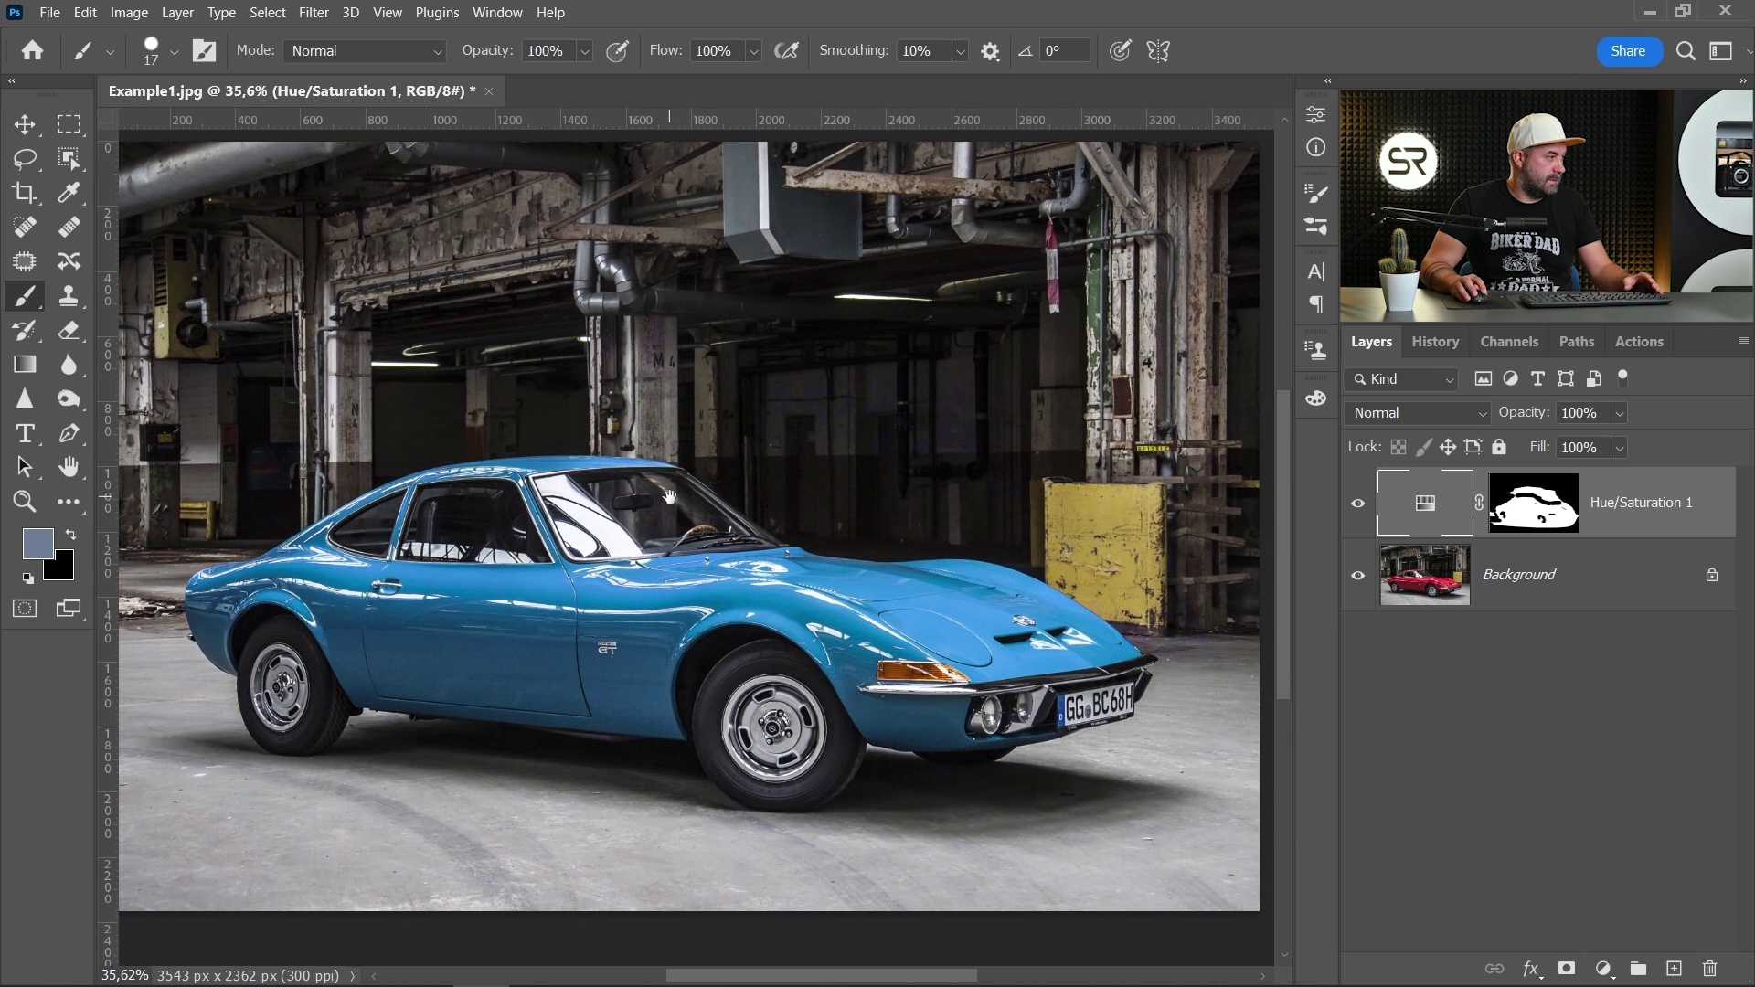
{"action": "left_click", "coordinate": [1360, 576], "text": "alt"}
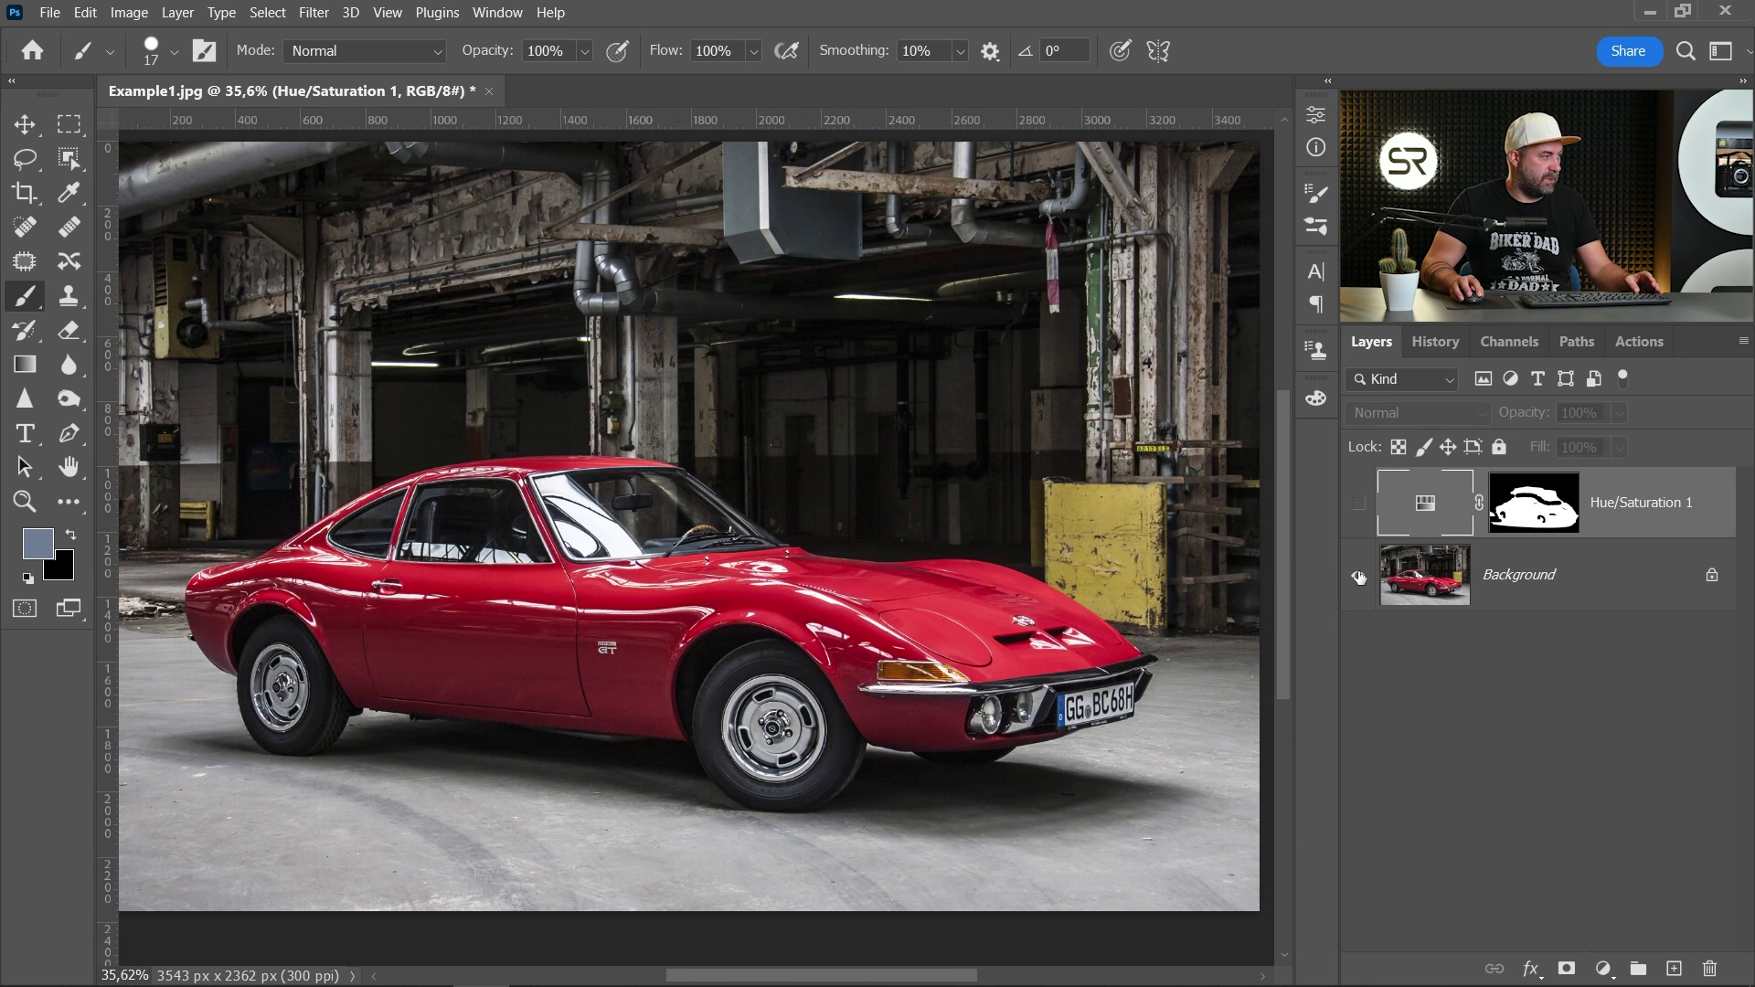
{"action": "left_click", "coordinate": [1359, 577], "text": "alt"}
{"action": "scroll", "coordinate": [698, 695], "scroll_direction": "up", "scroll_amount": 2}
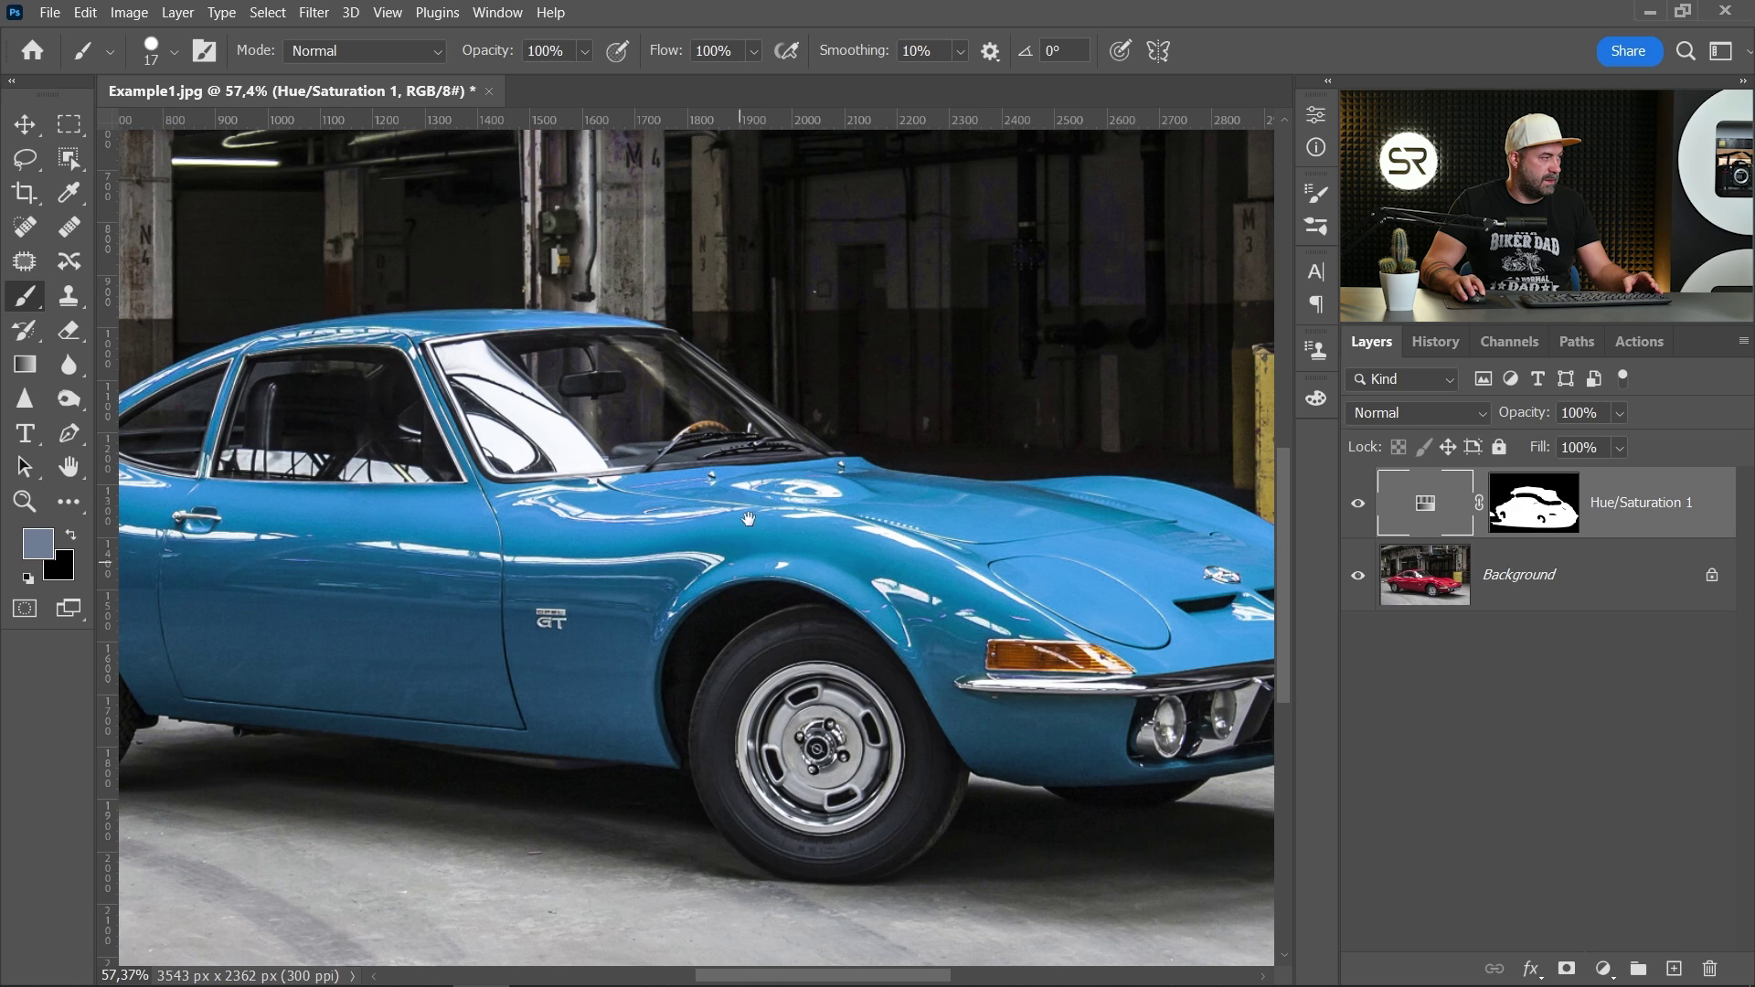
{"action": "scroll", "coordinate": [738, 457], "scroll_direction": "up", "scroll_amount": 4}
{"action": "left_click", "coordinate": [1360, 578], "text": "alt"}
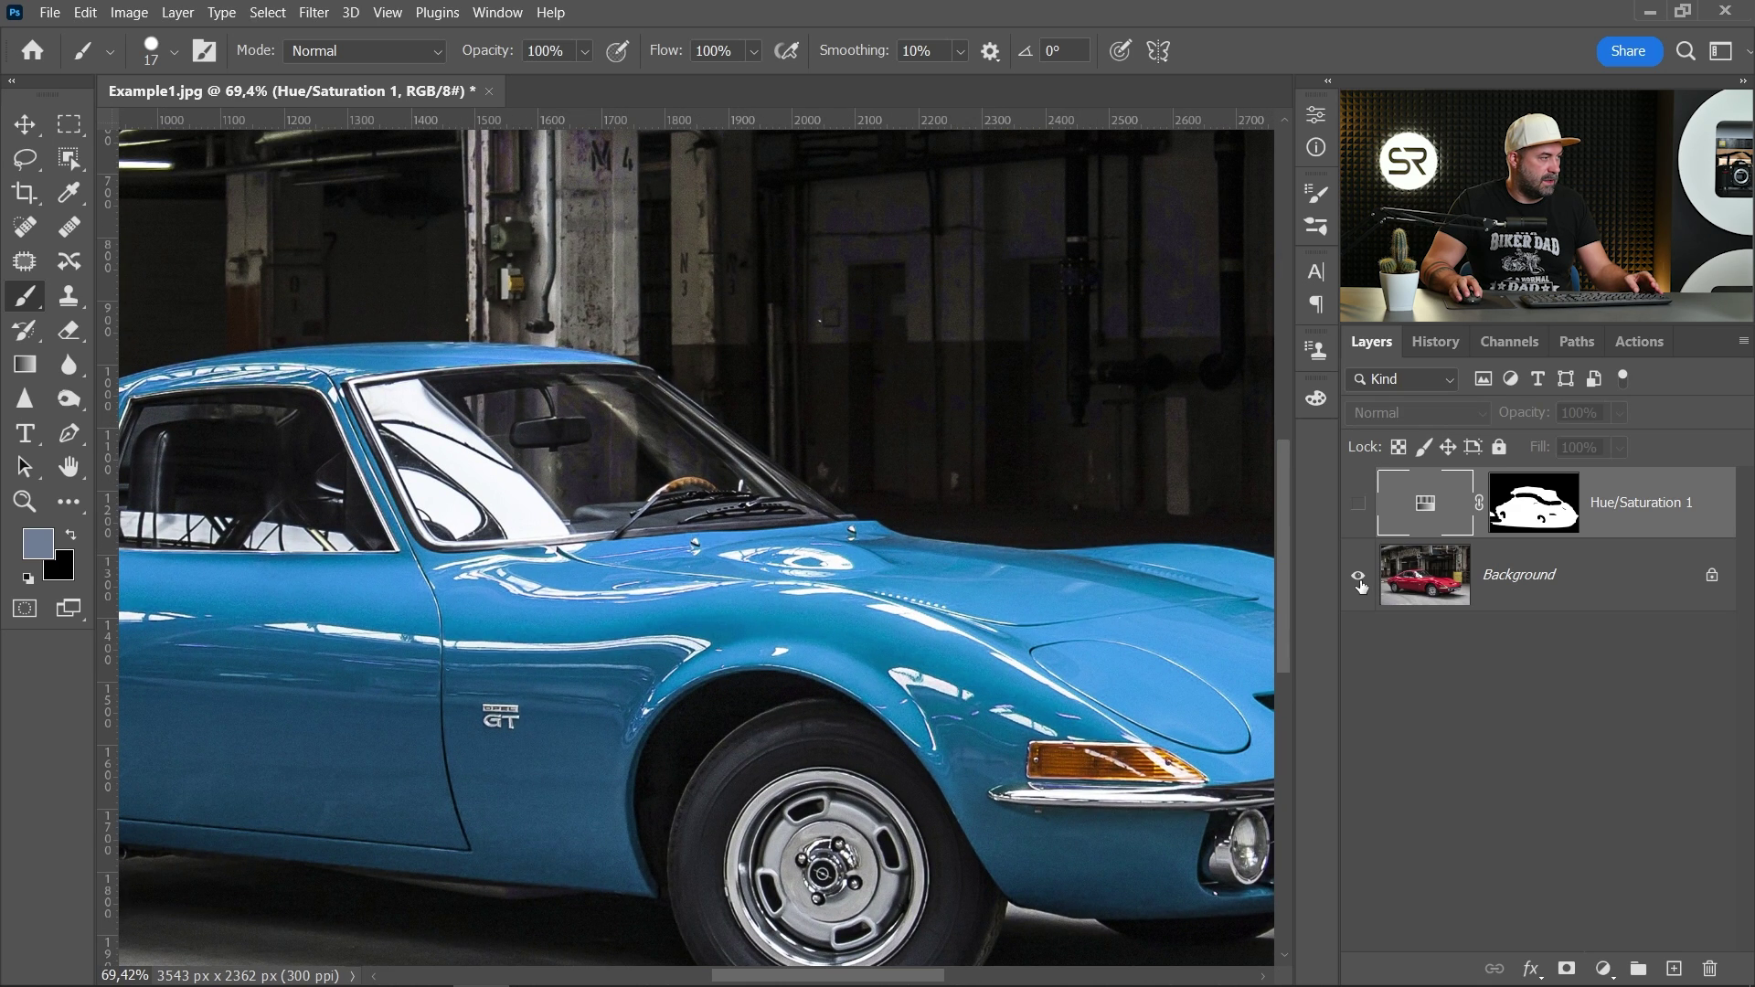
{"action": "left_click", "coordinate": [1360, 578], "text": "alt"}
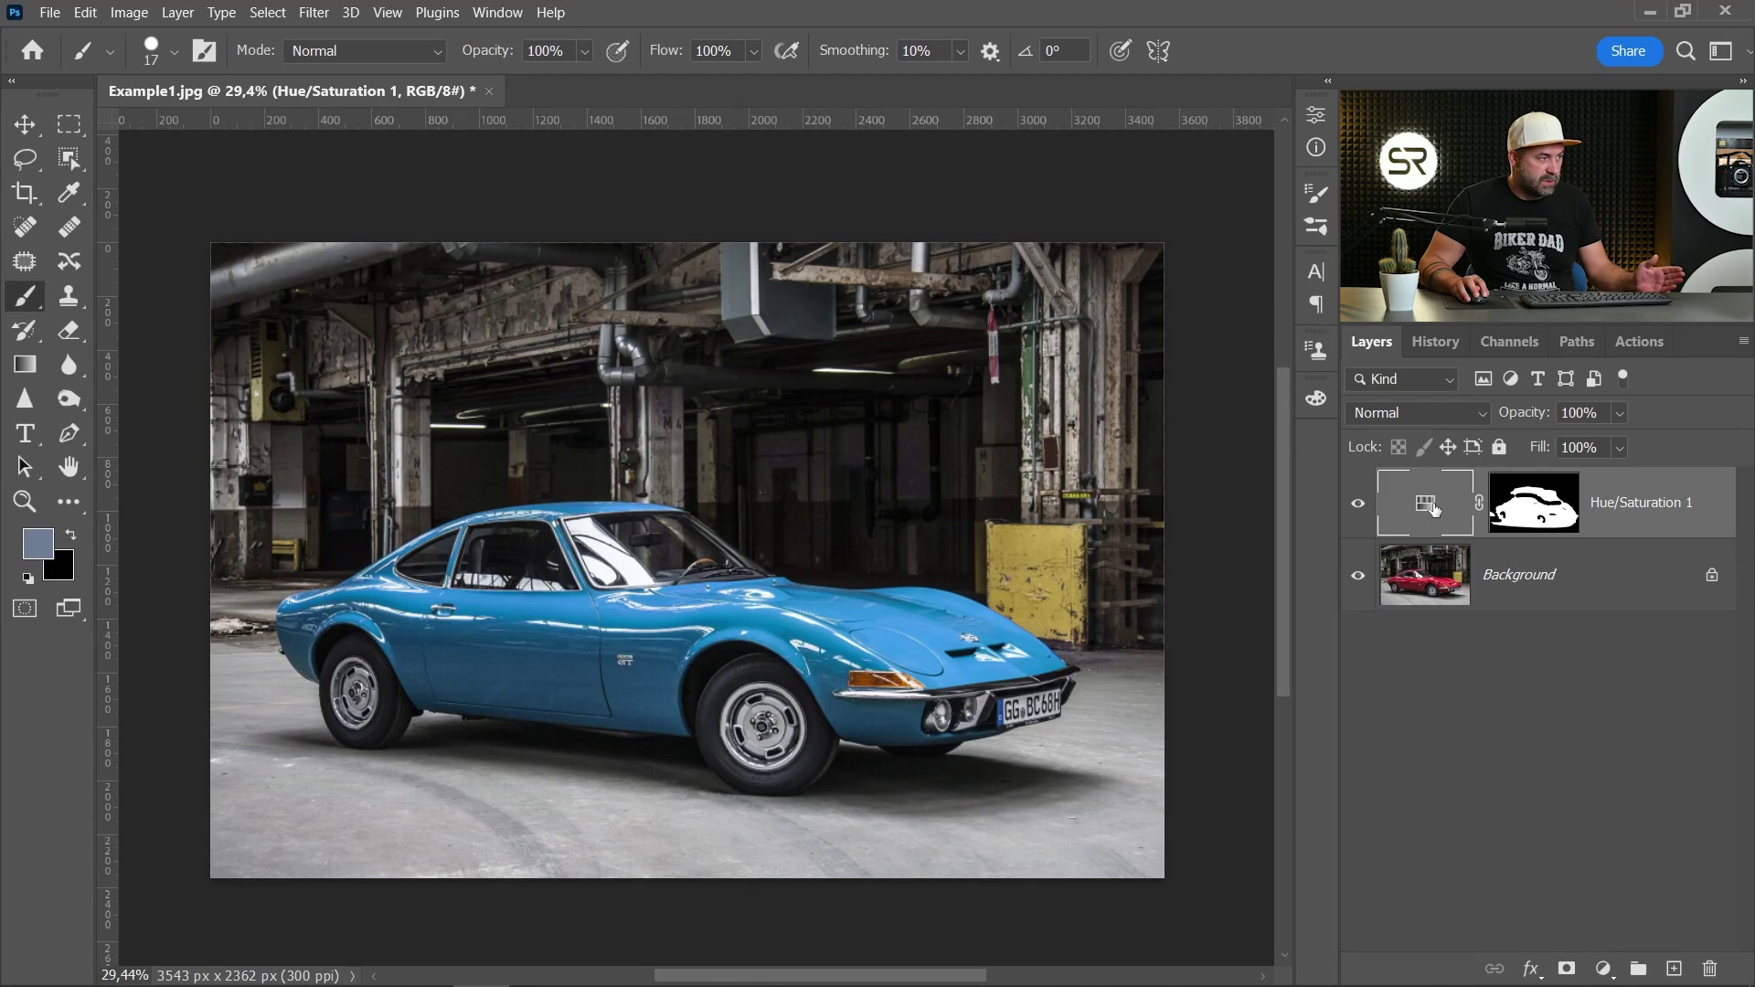
- Set the Reds saturation and lightness of the Hue/Saturation adjustment to -100 to try a black car
{"action": "double_click", "coordinate": [1433, 509]}
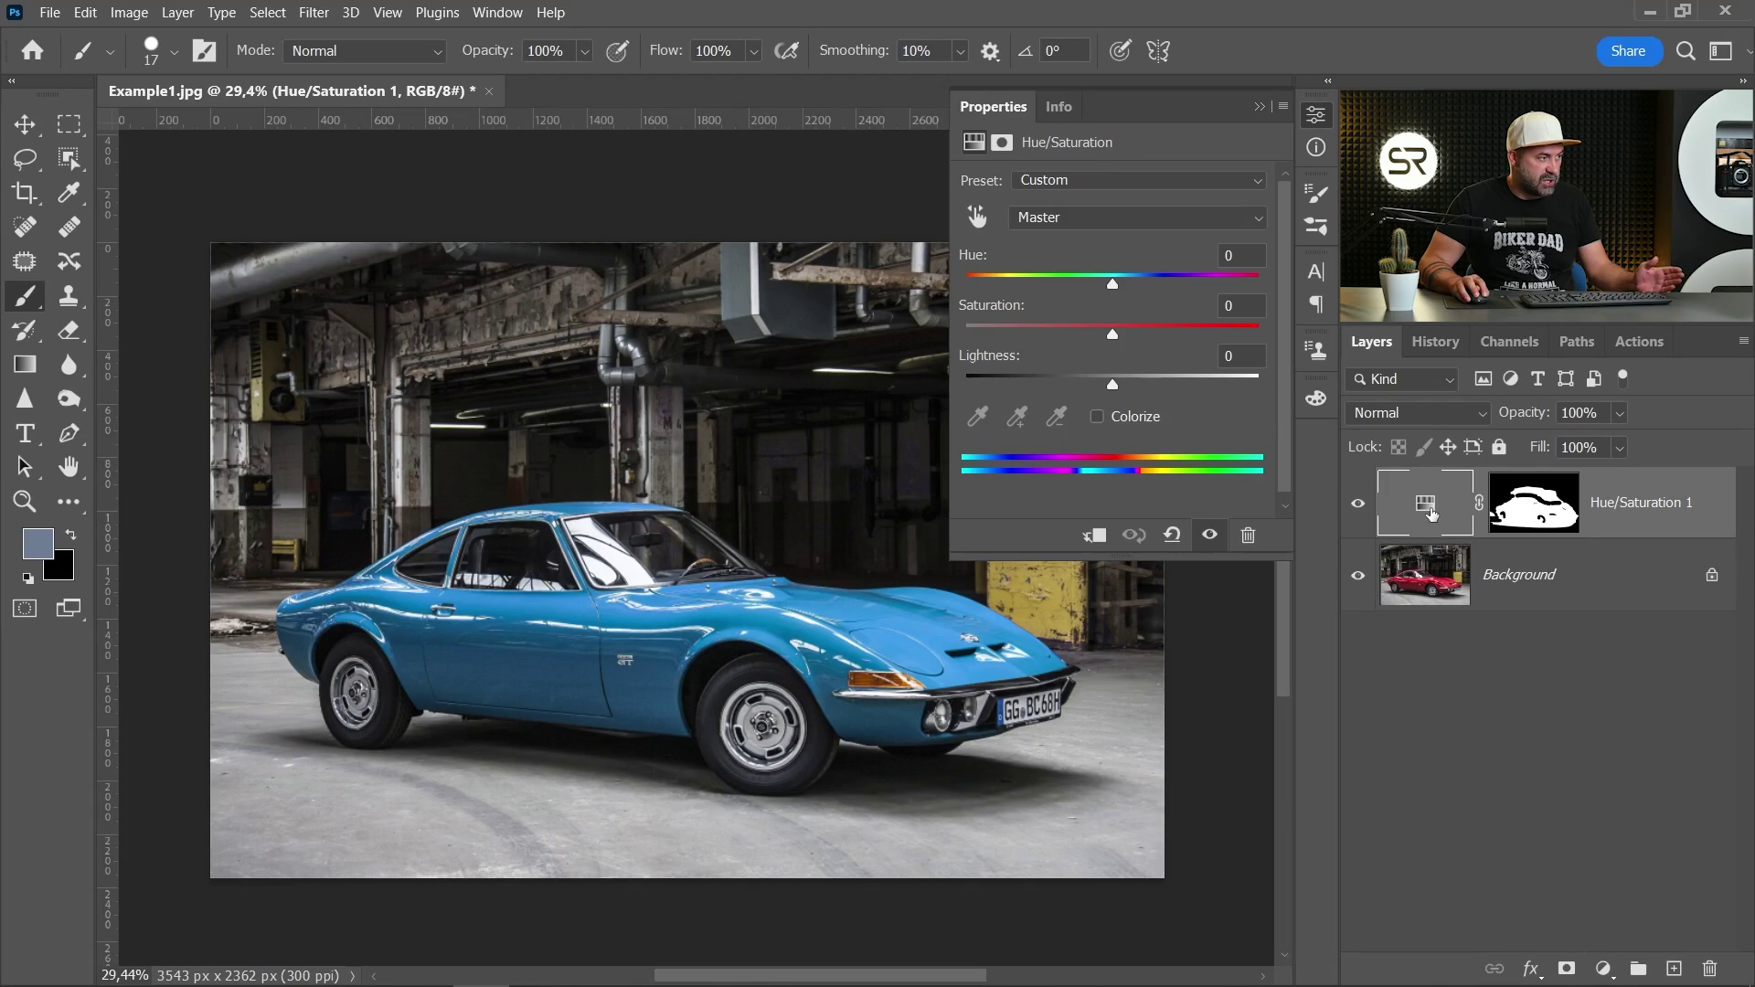
{"action": "left_click", "coordinate": [1058, 220]}
{"action": "left_click", "coordinate": [1044, 252]}
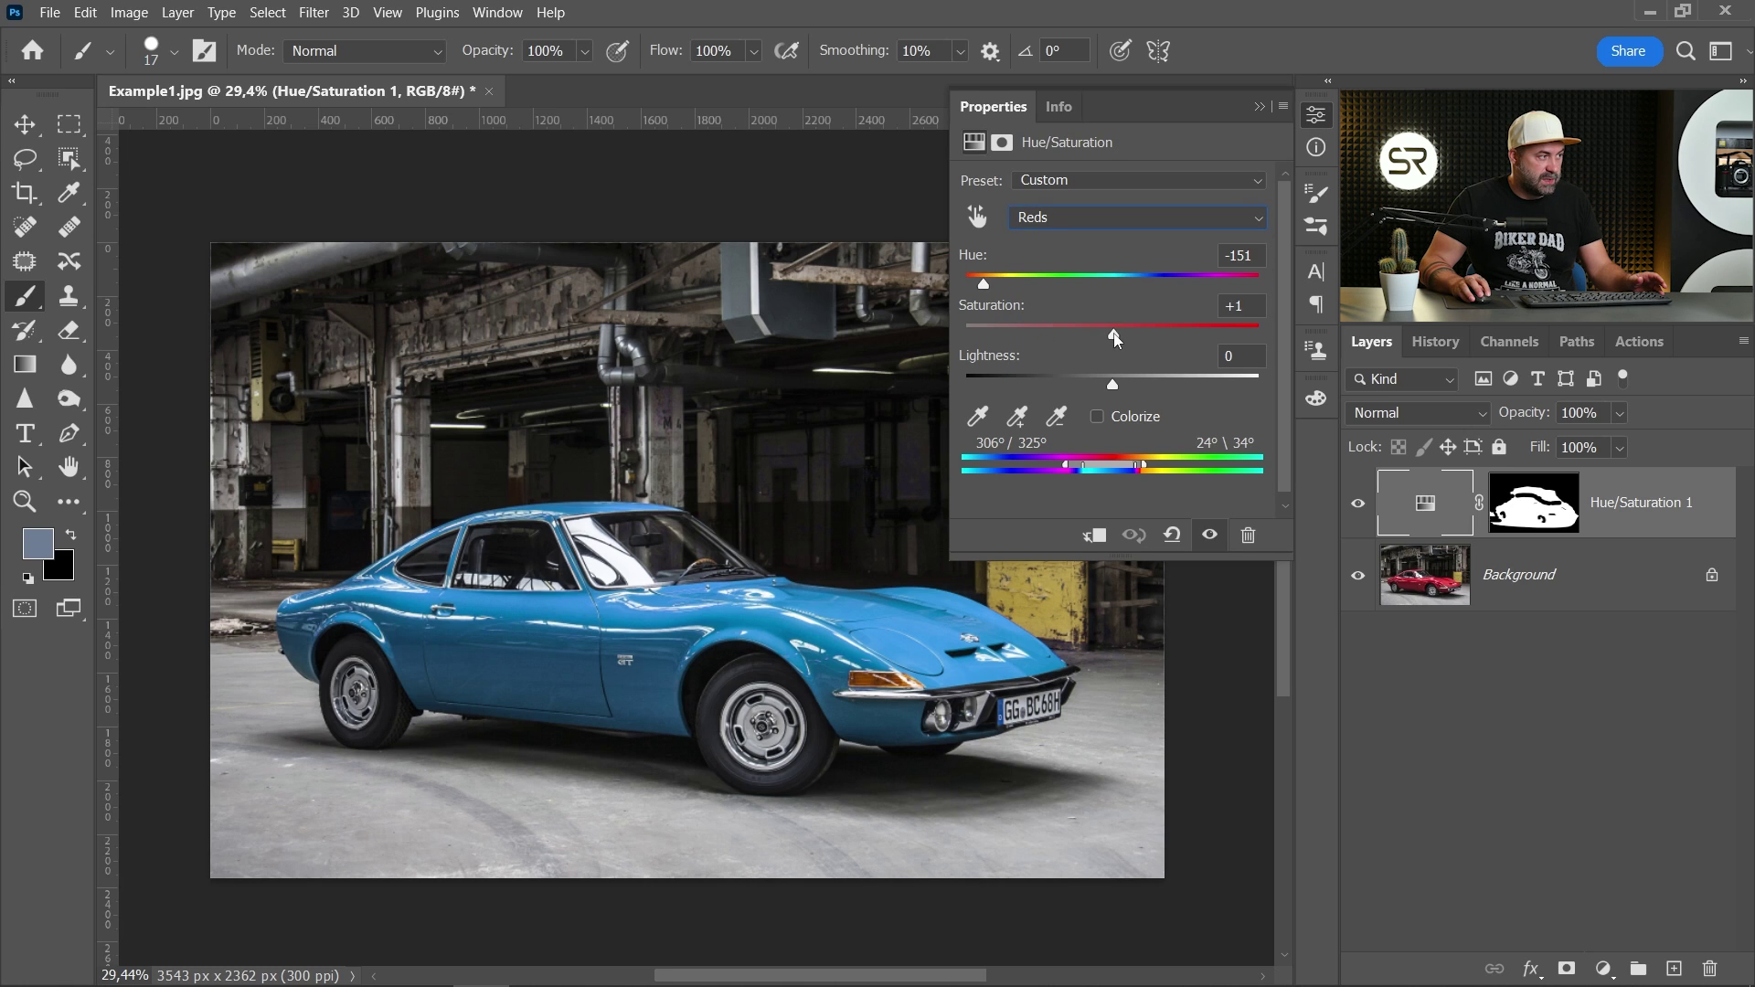
{"action": "left_click_drag", "start_coordinate": [1115, 340], "coordinate": [931, 343]}
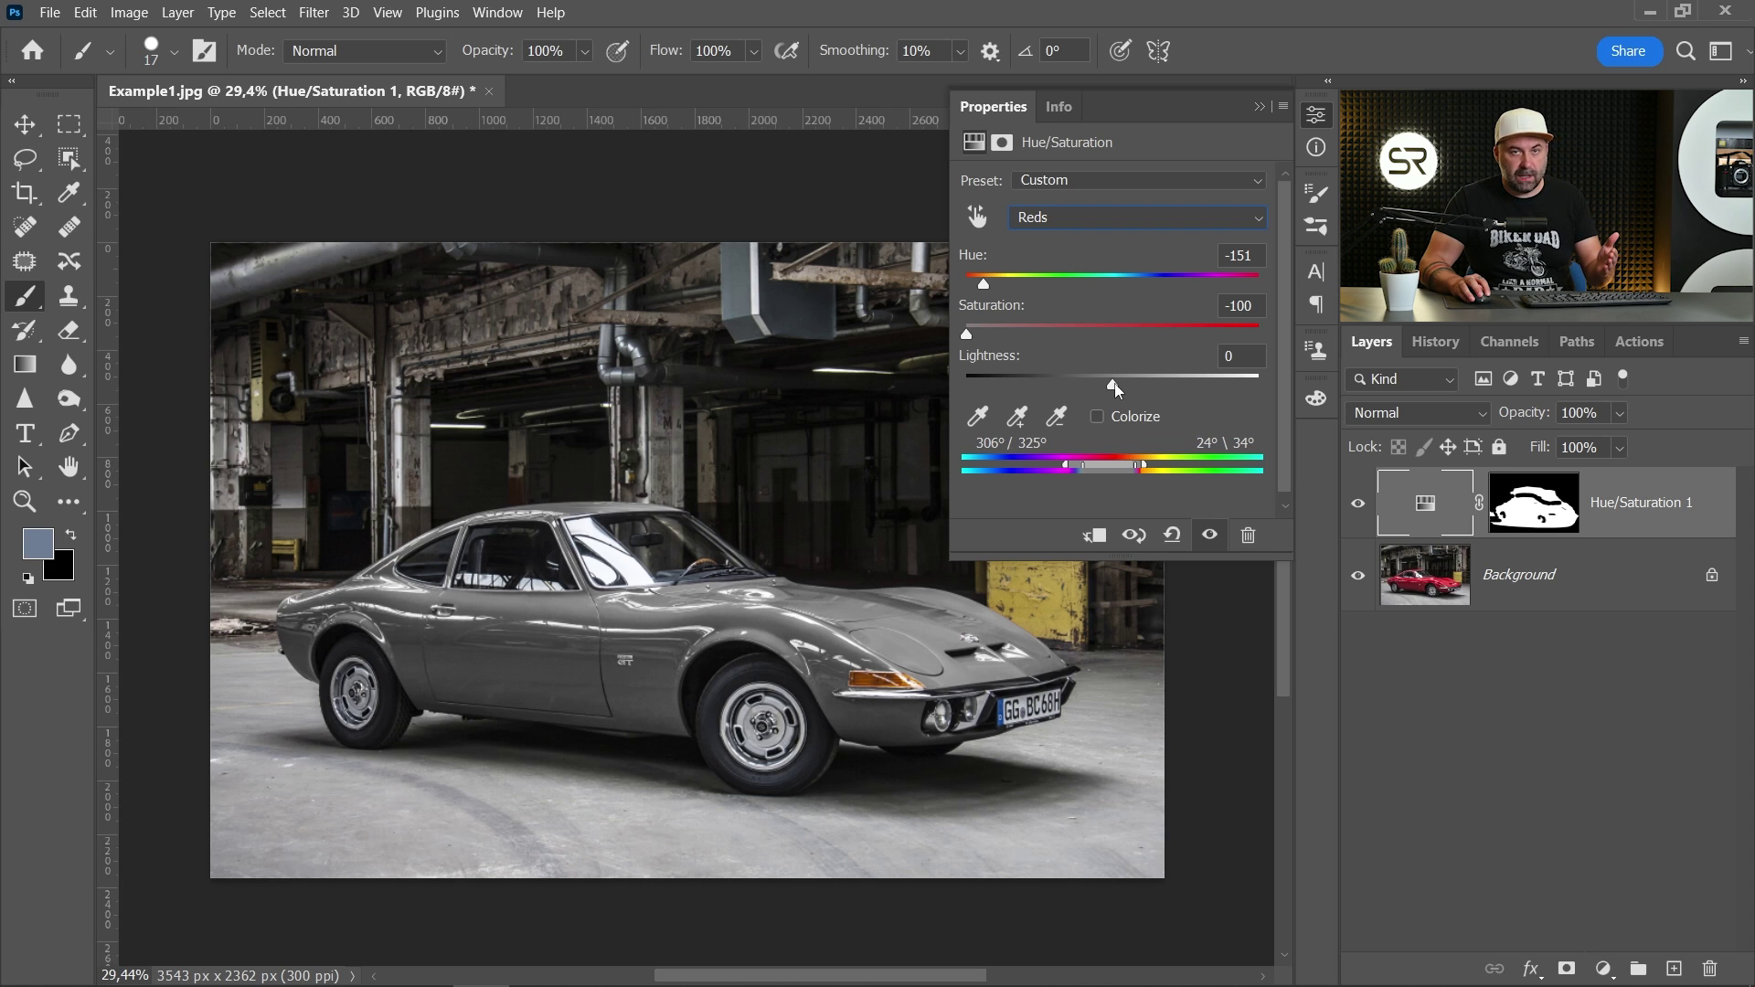
{"action": "left_click_drag", "start_coordinate": [1116, 388], "coordinate": [960, 393]}
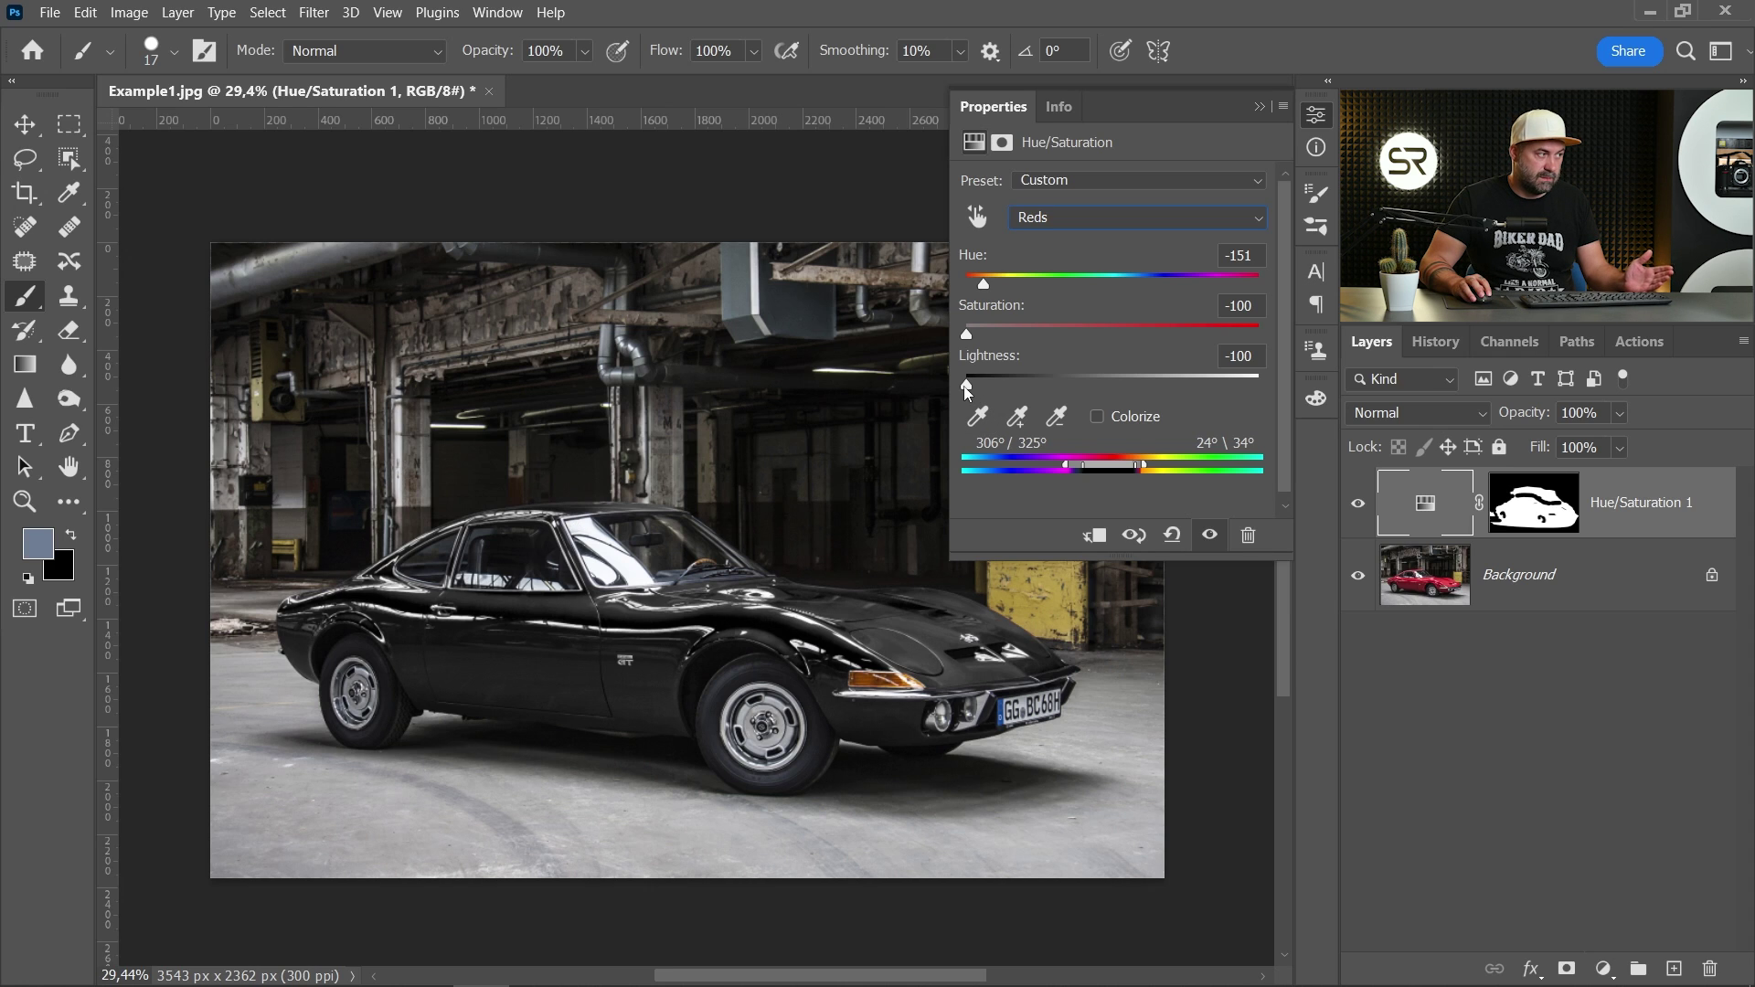
- Raise the Reds lightness to +100 to try a white car, and compare it with the original image
{"action": "left_click_drag", "start_coordinate": [966, 389], "coordinate": [1287, 389]}
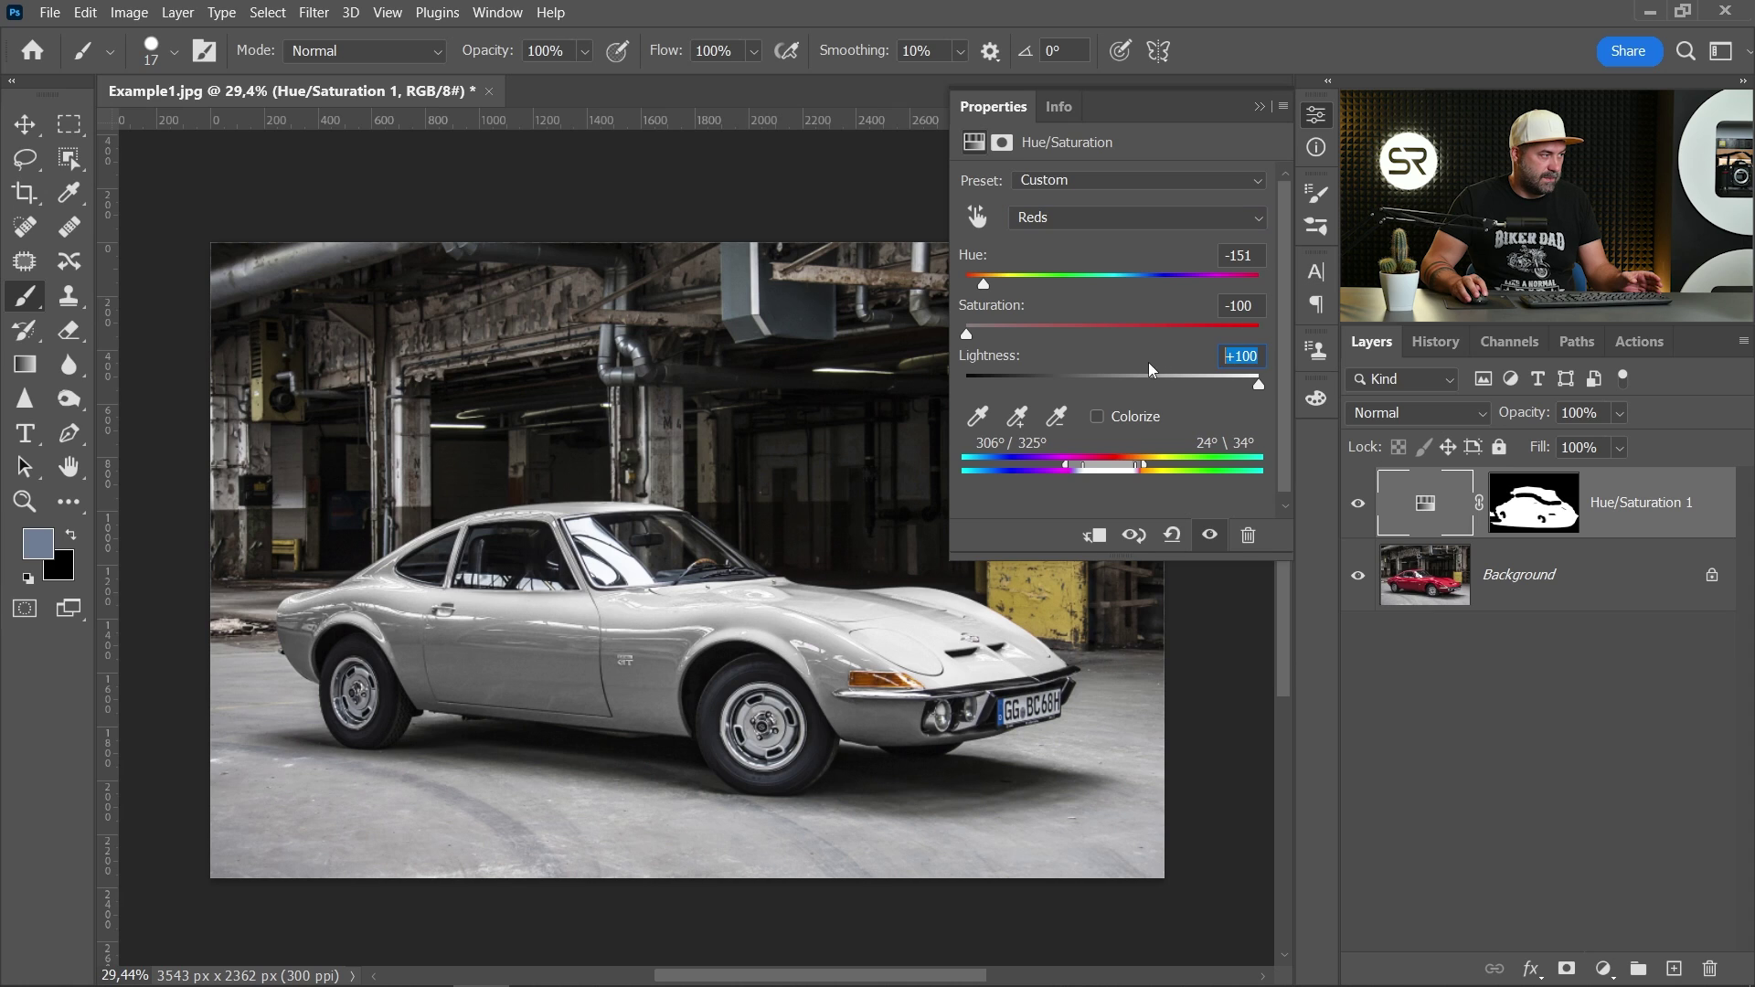
{"action": "left_click", "coordinate": [1358, 578], "text": "alt"}
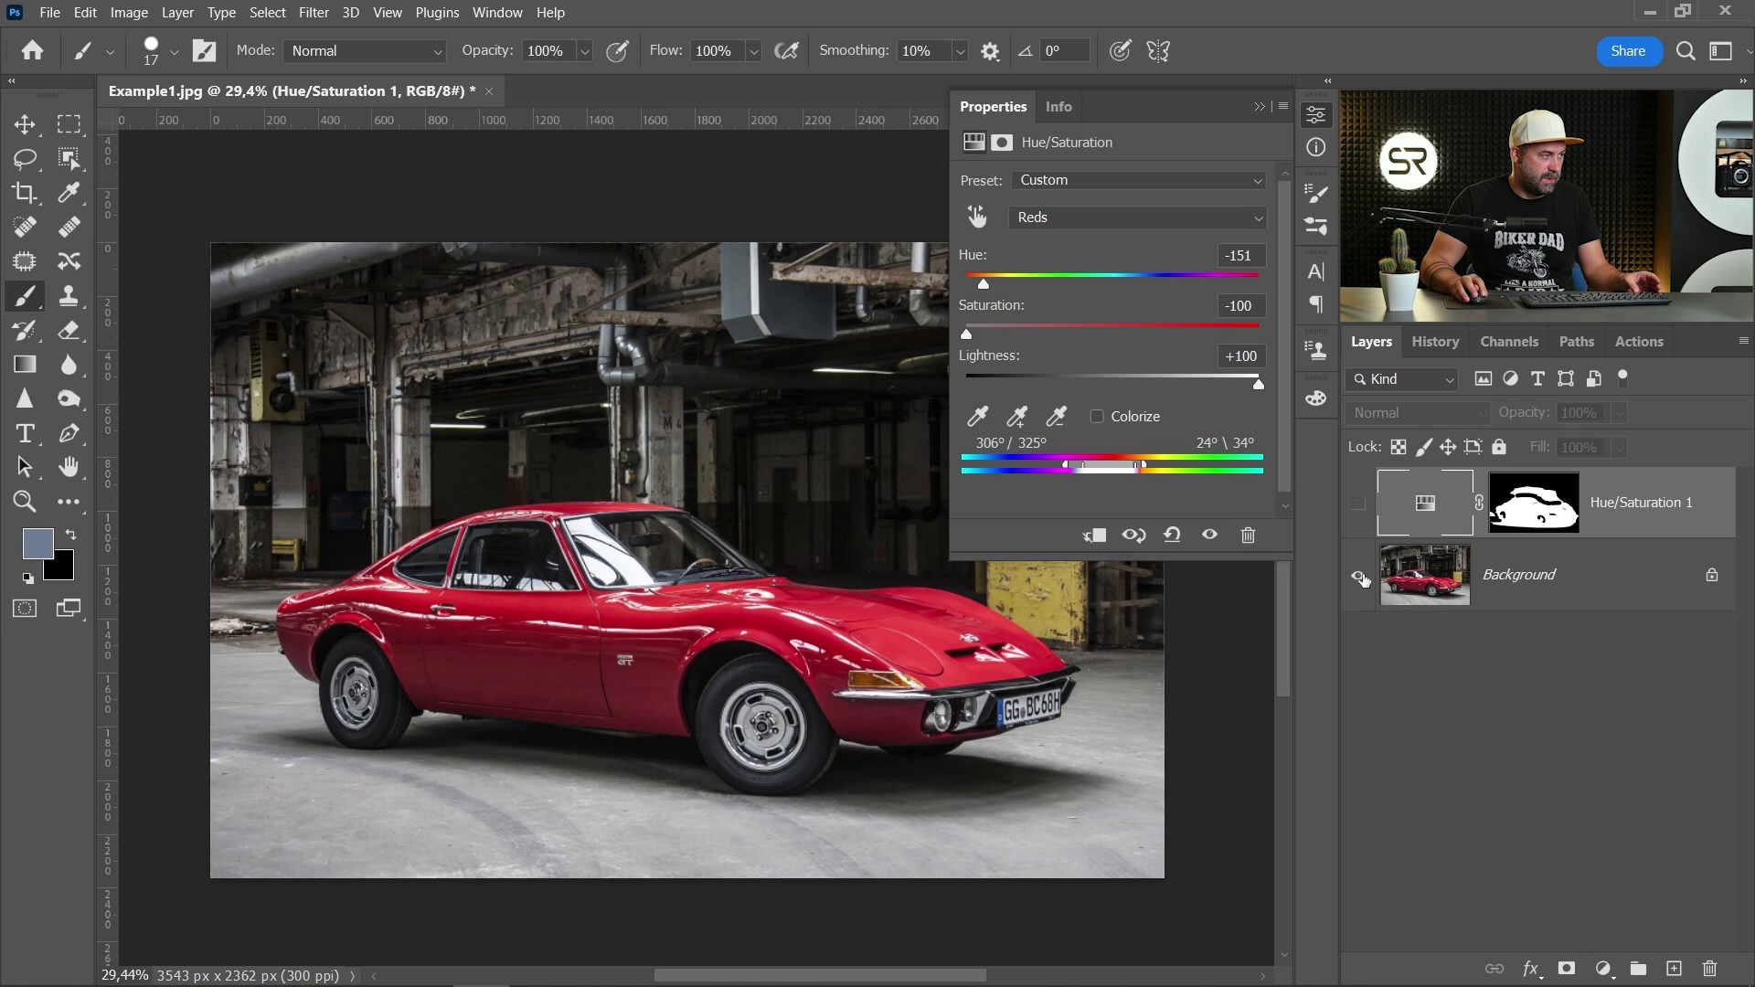
{"action": "left_click", "coordinate": [1359, 577], "text": "alt"}
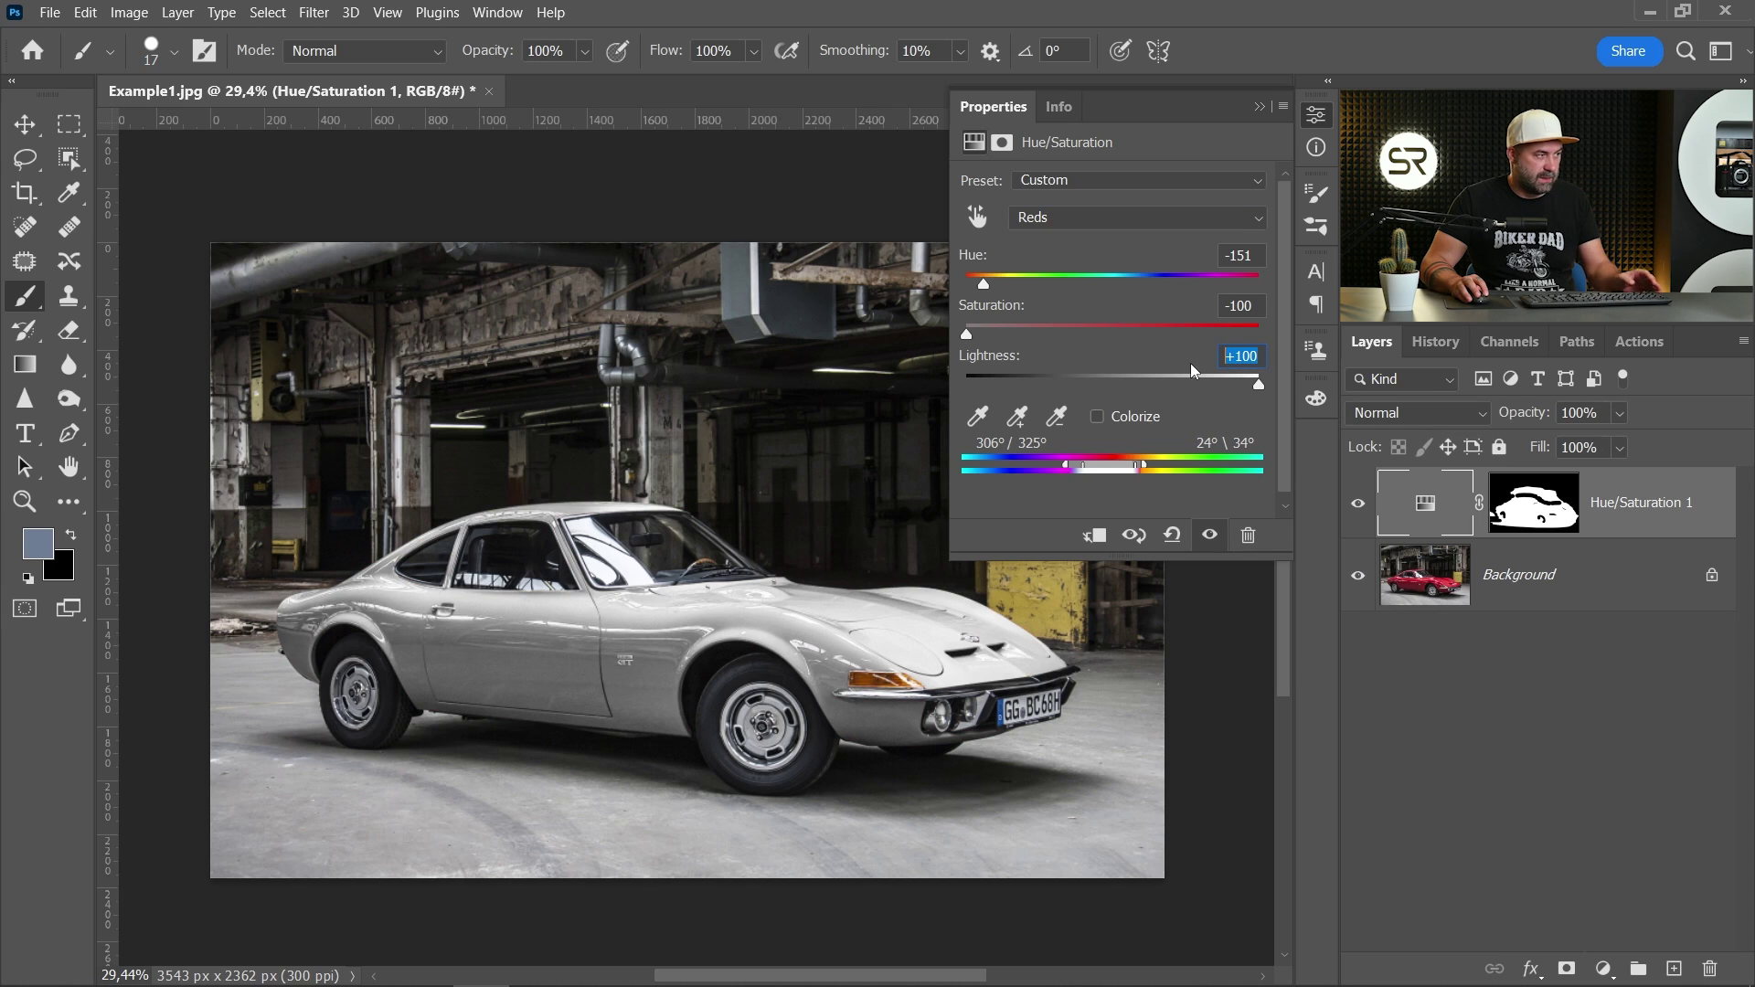
- Reset the Reds lightness and saturation to 0, and collapse the adjustment settings
{"action": "type", "text": "0"}
{"action": "double_click", "coordinate": [1253, 307]}
{"action": "type", "text": "0"}
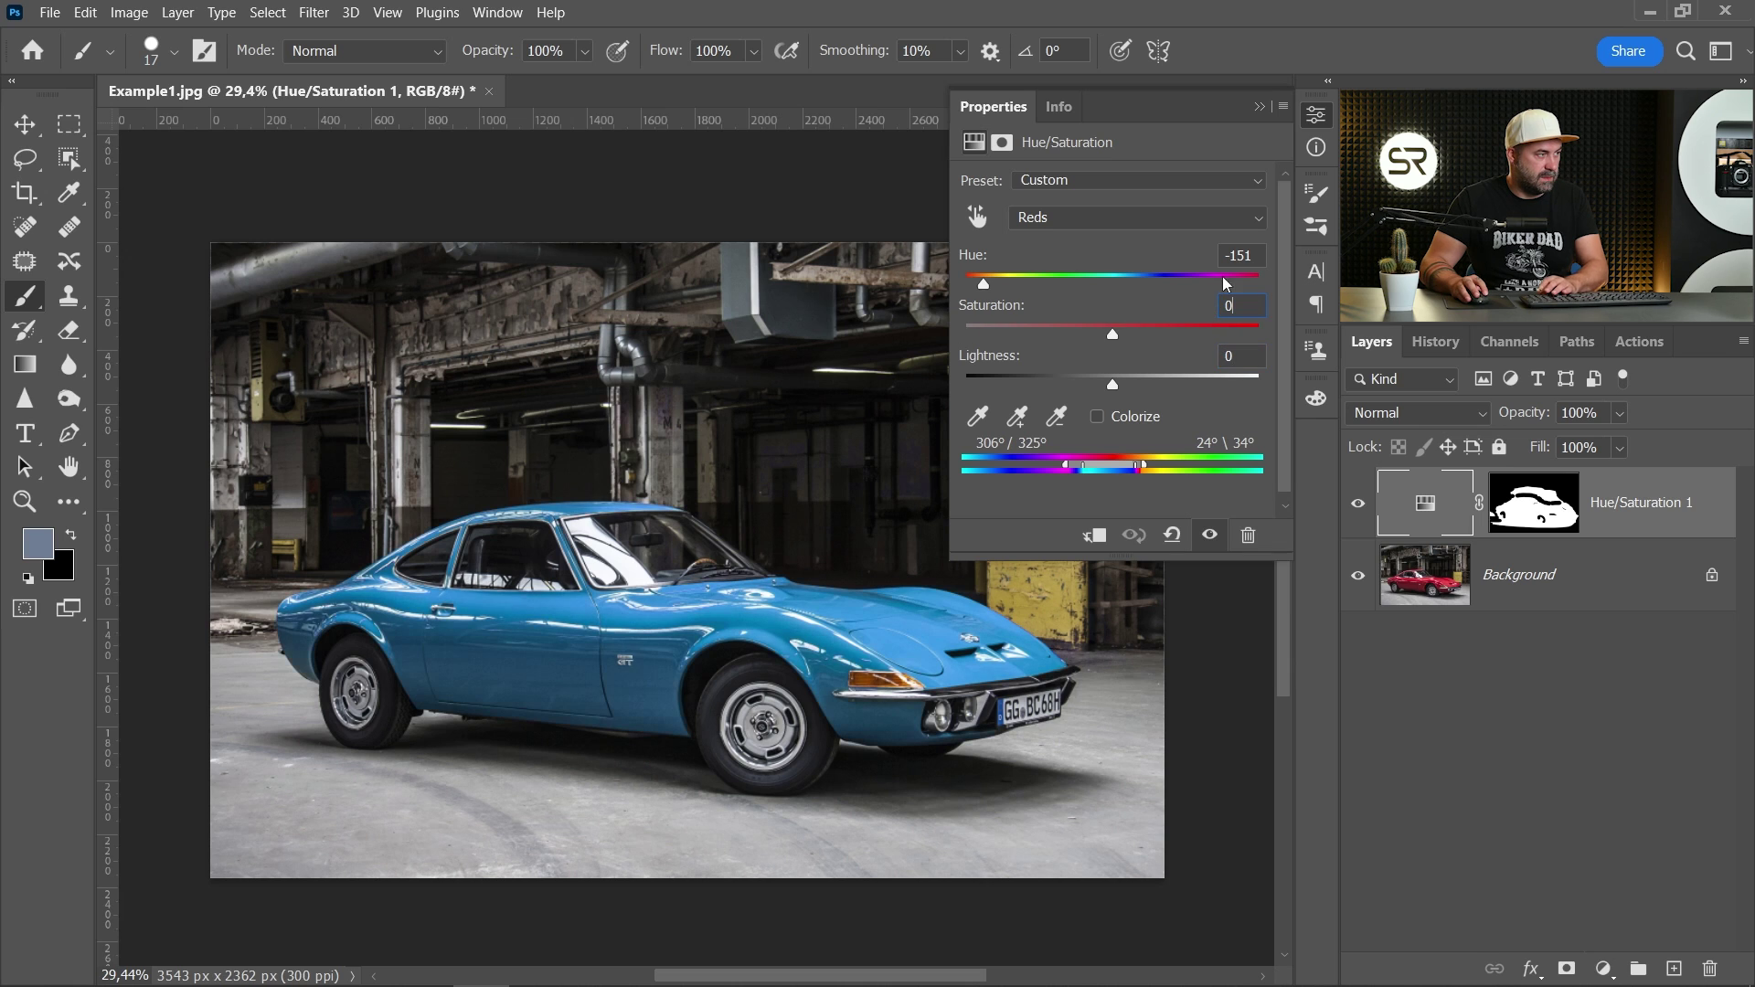
{"action": "left_click", "coordinate": [1317, 125]}
- Check the final blue car against the original in full view by toggling the Hue/Saturation layer's visibility
{"action": "key", "text": "ctrl+0"}
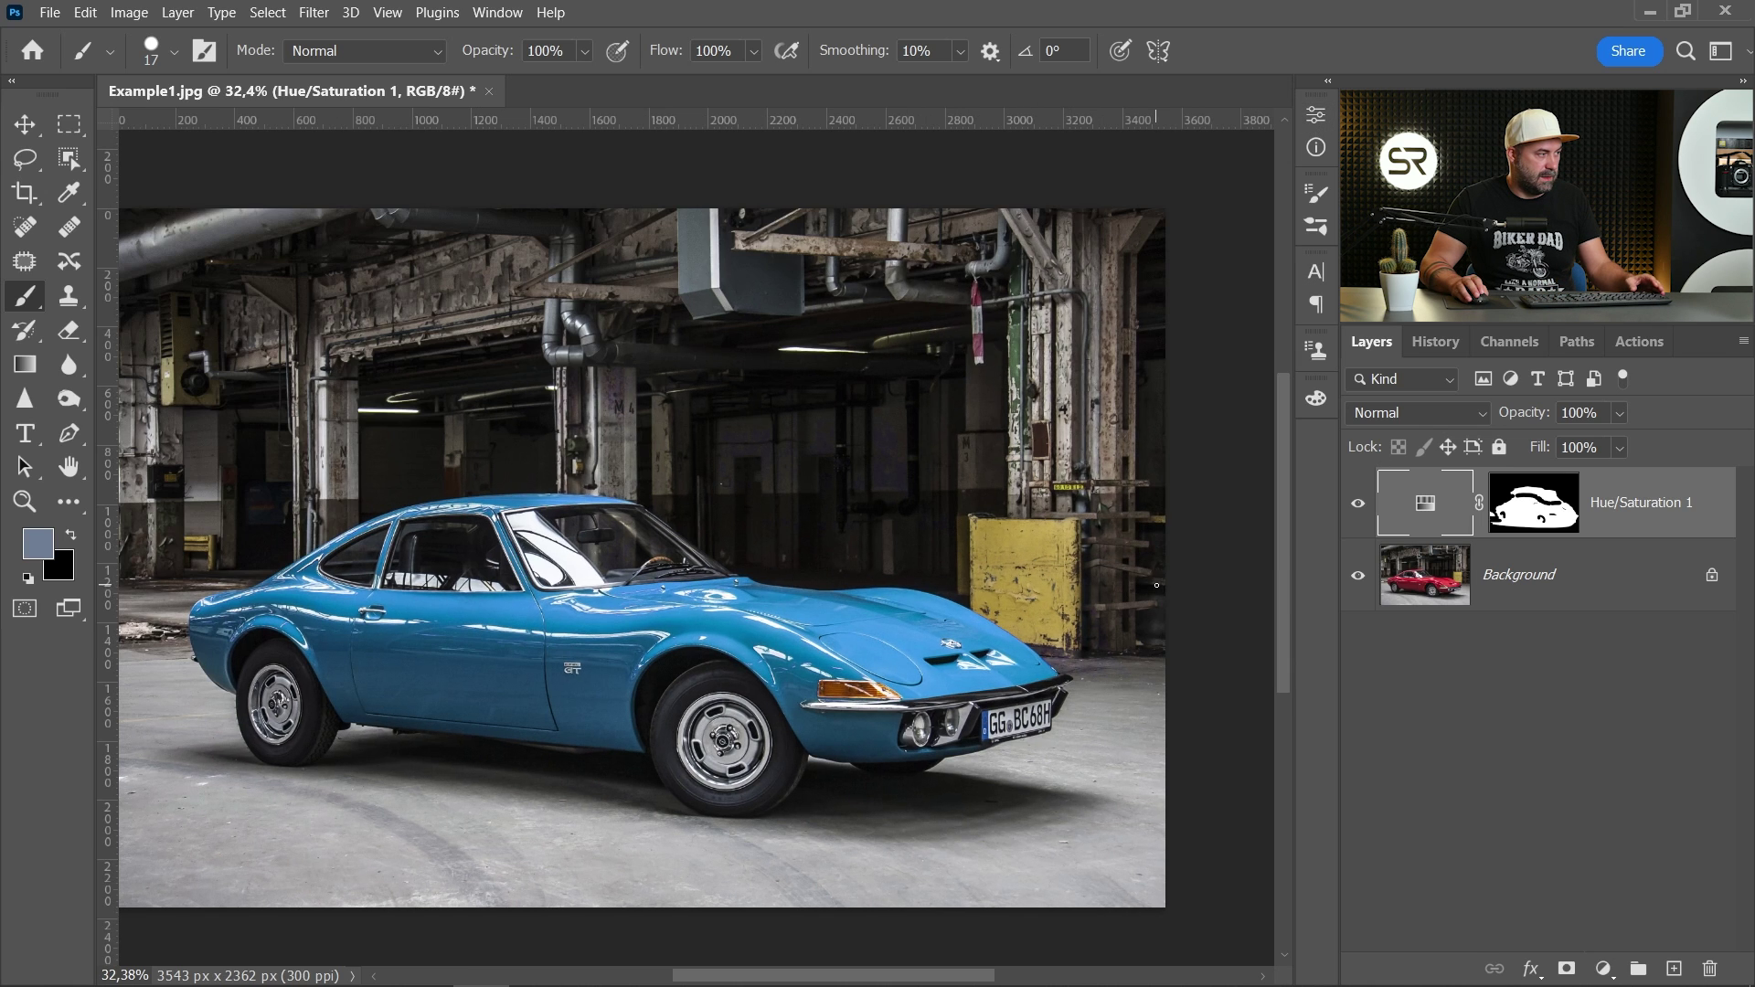
{"action": "left_click", "coordinate": [1361, 578], "text": "alt"}
{"action": "left_click", "coordinate": [1361, 579], "text": "alt"}
{"action": "scroll", "coordinate": [1008, 623], "scroll_direction": "down", "scroll_amount": 1}
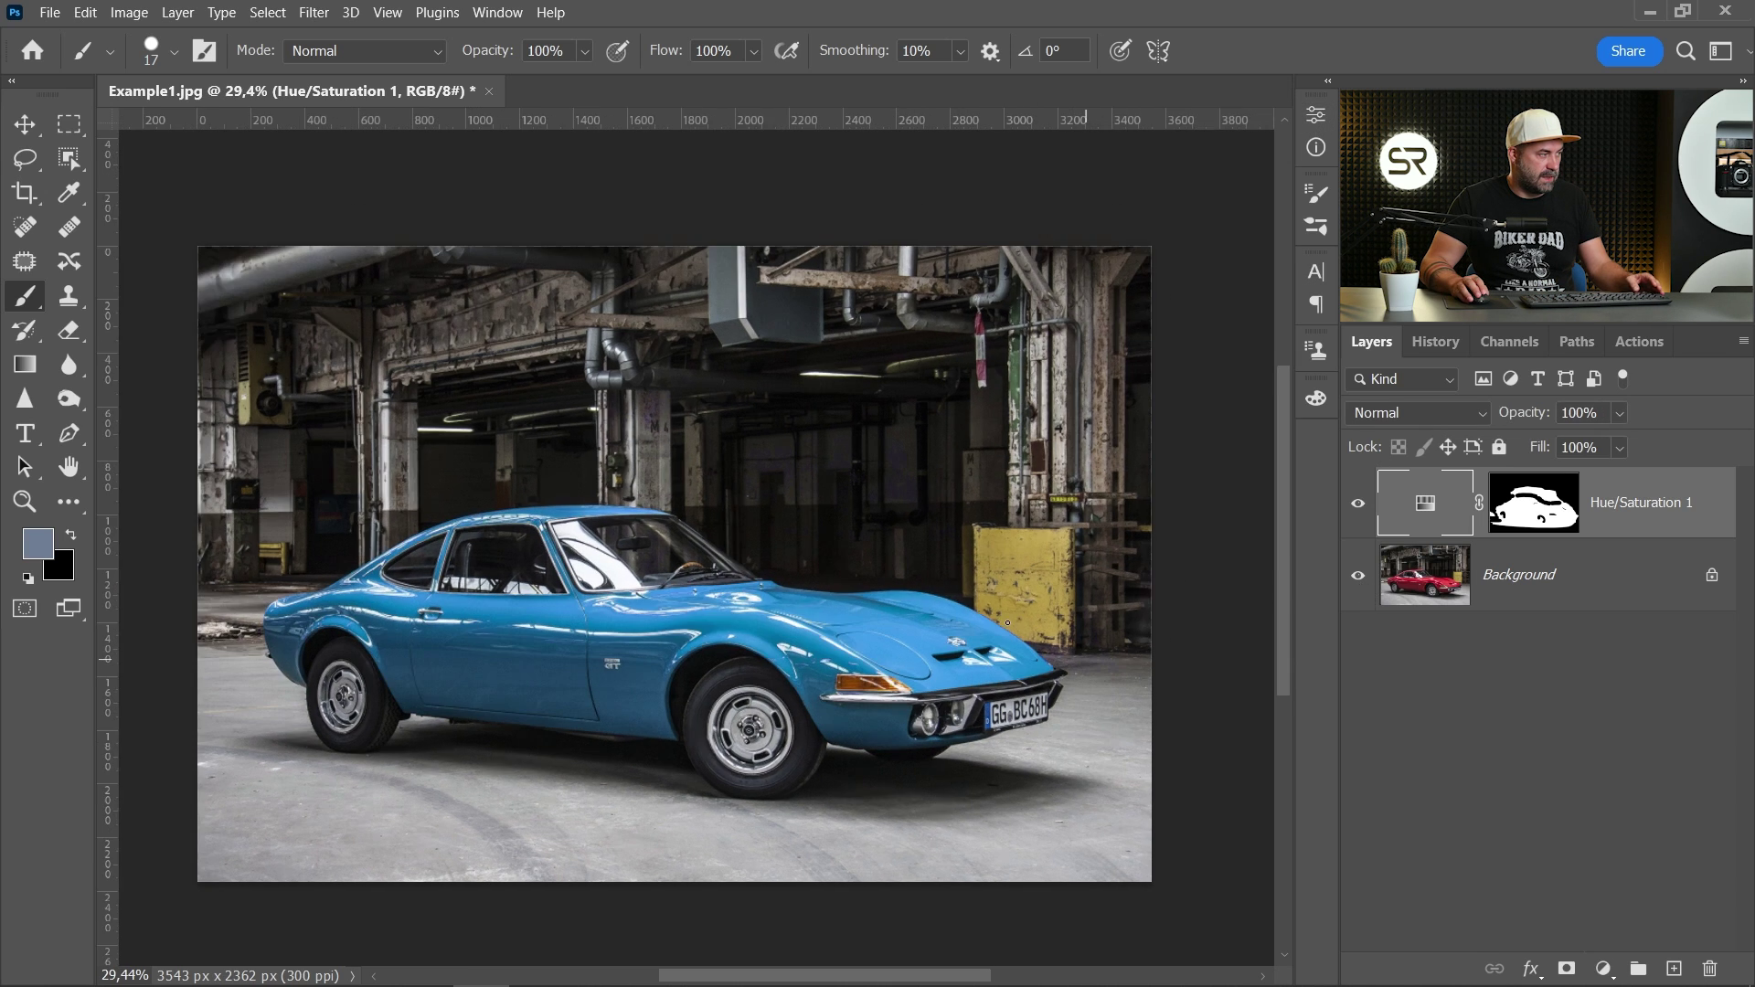
{"action": "left_click", "coordinate": [1360, 578], "text": "alt"}
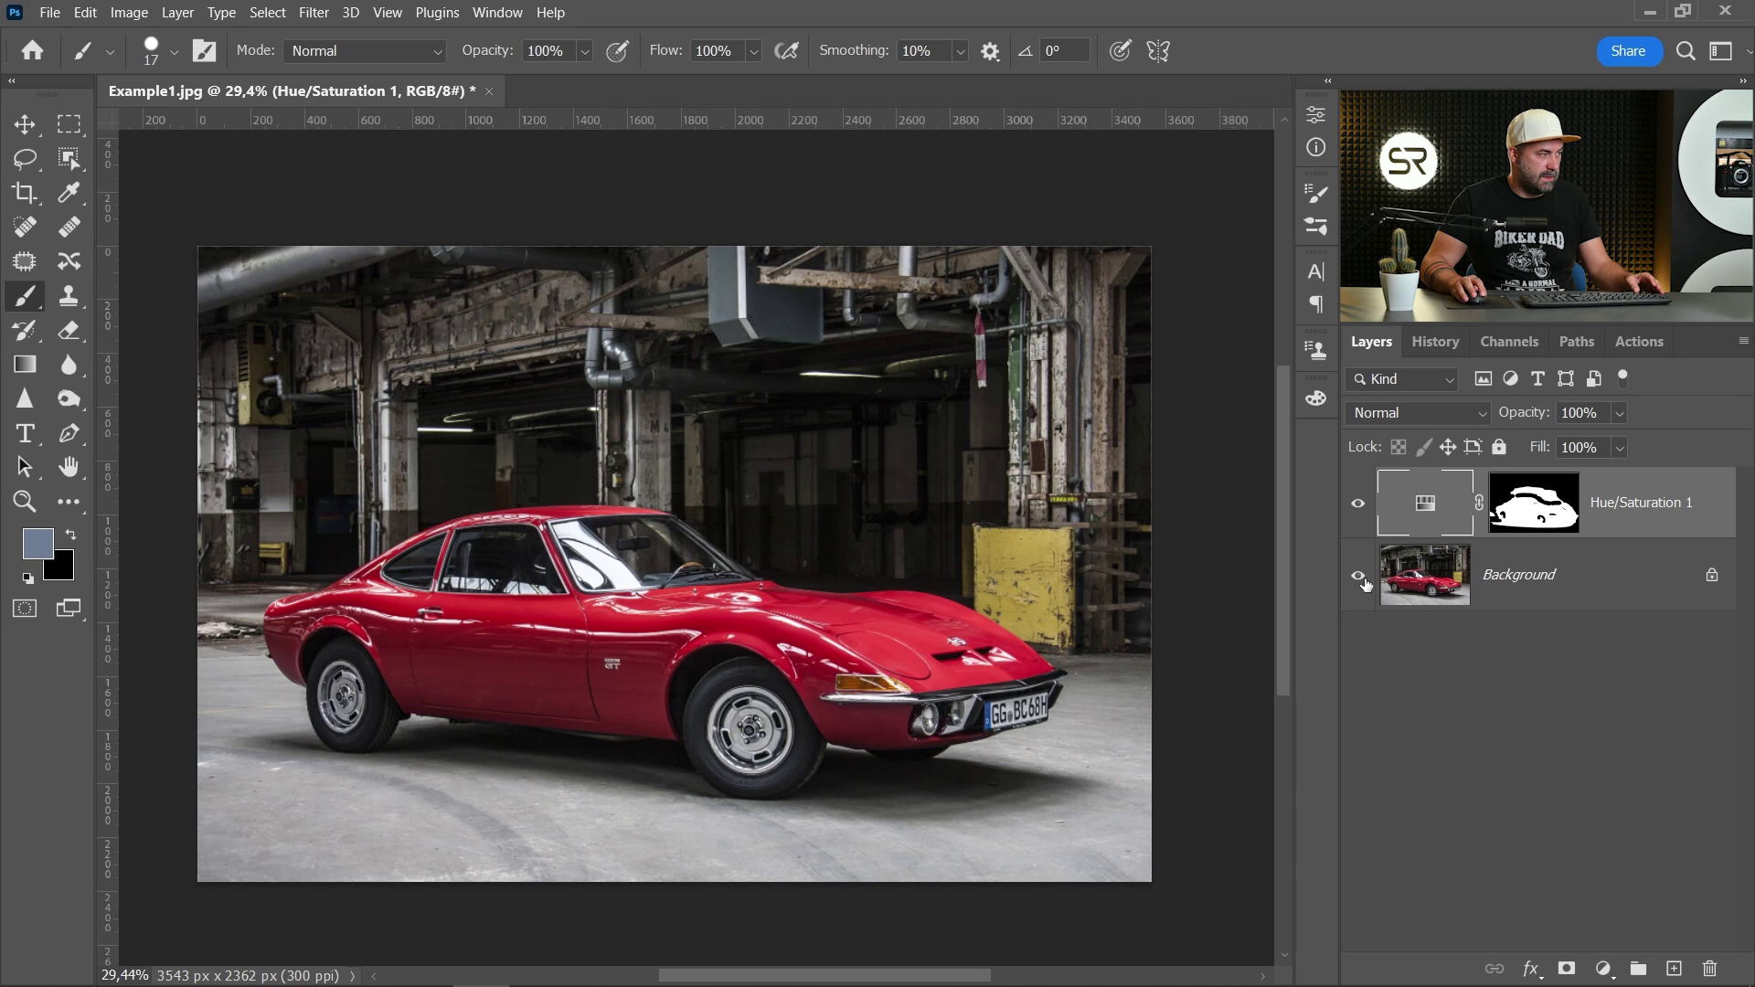
{"action": "left_click", "coordinate": [1363, 581], "text": "alt"}
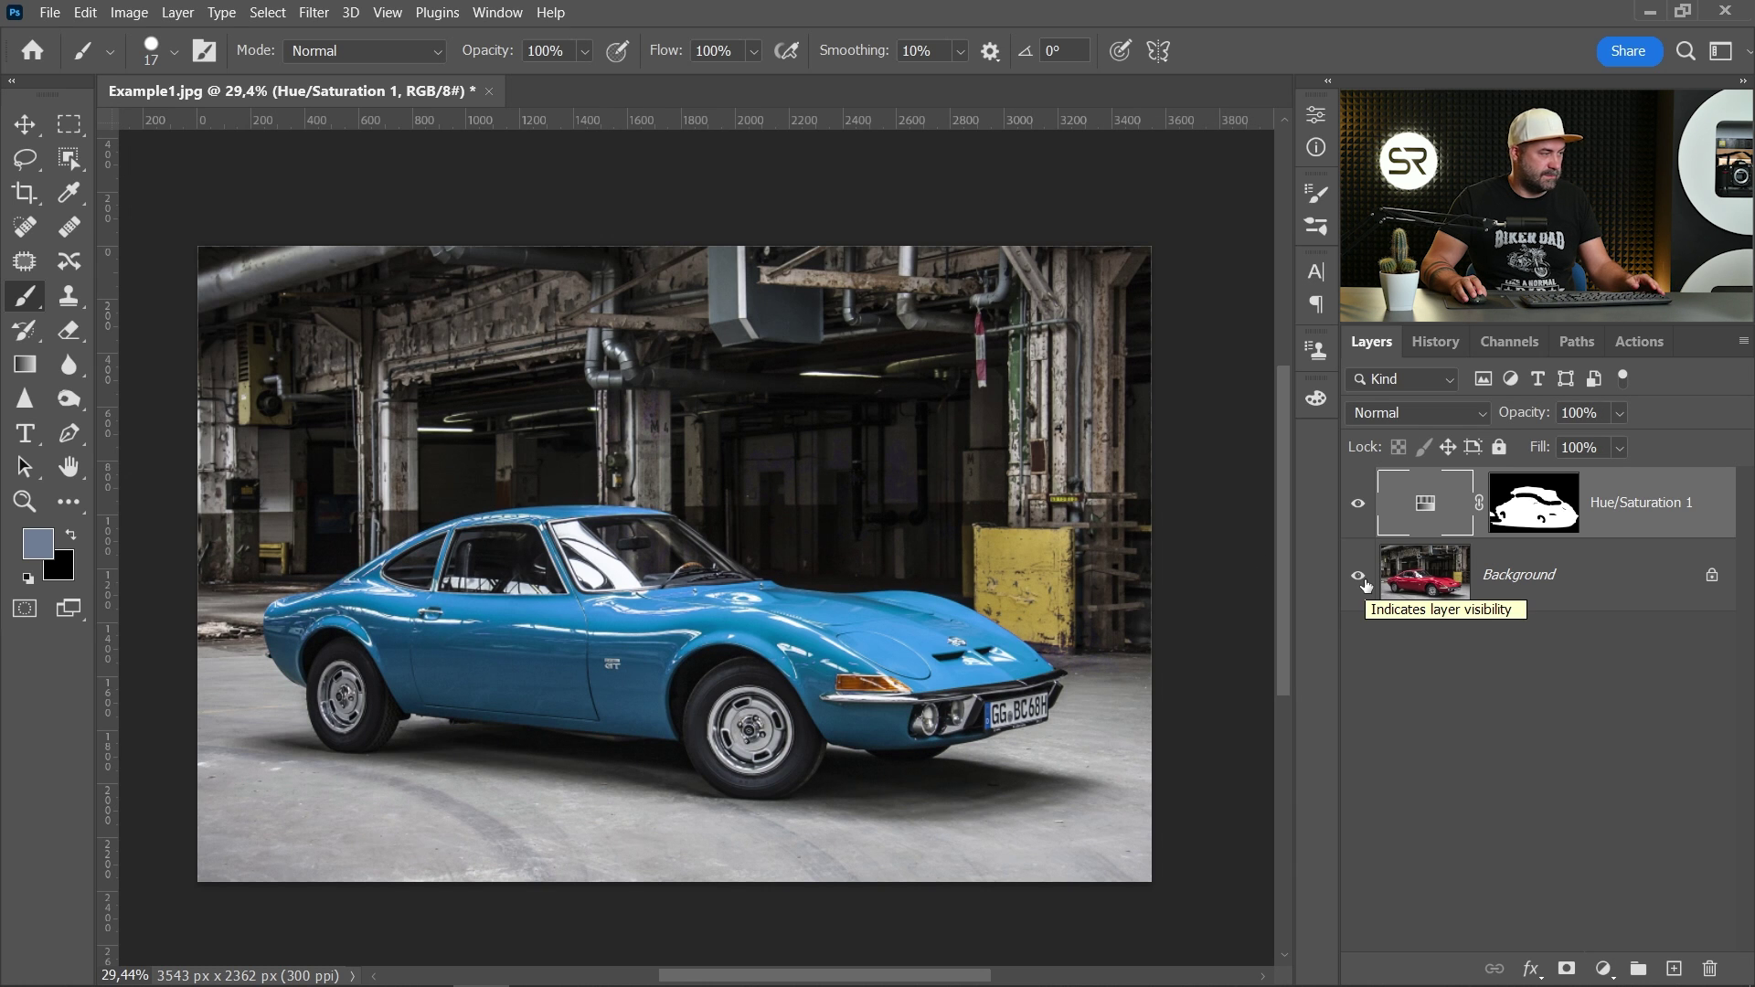